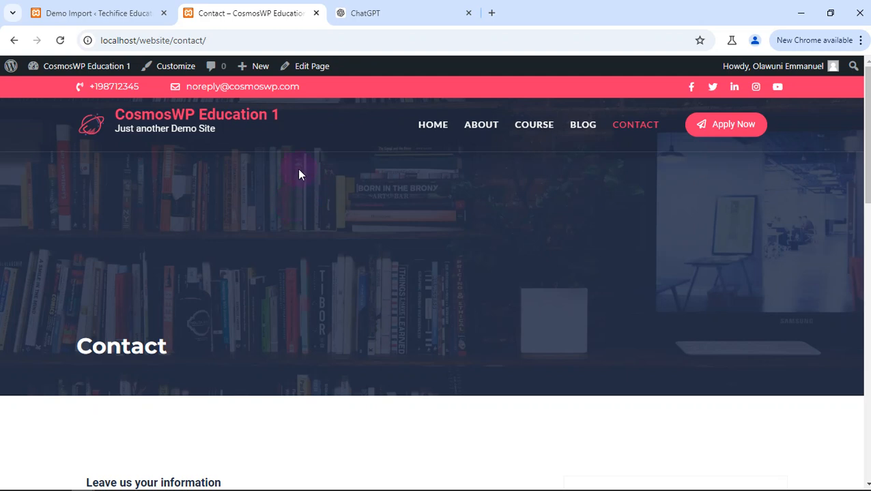
Step: Look over the Contact page's form, contact details, social links and footer
scroll(229, 149, down, 6)
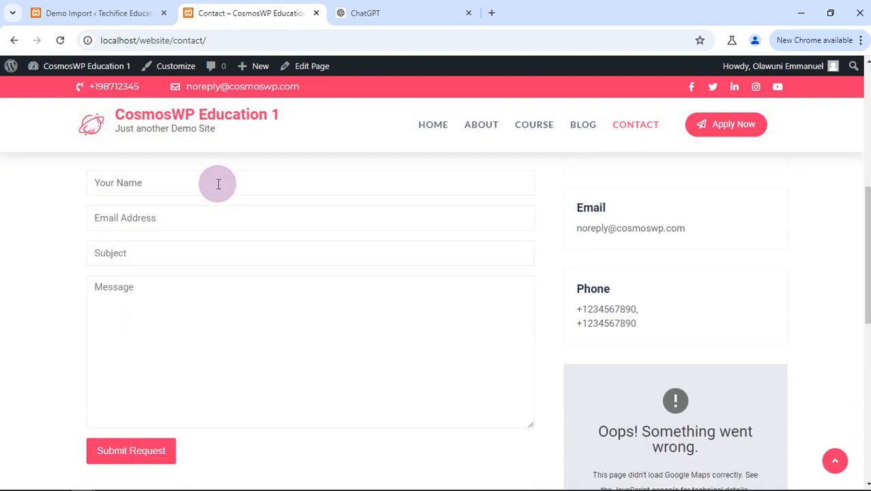
scroll(219, 184, down, 4)
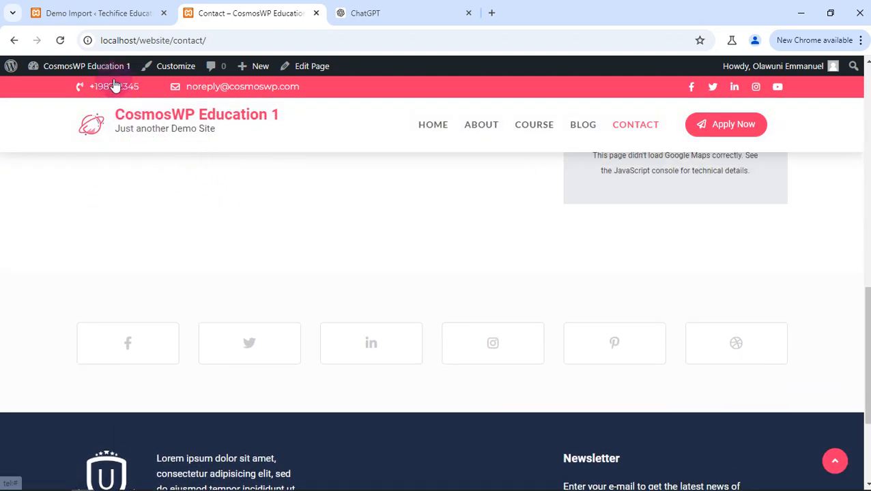
mouse_move(102, 68)
click(170, 68)
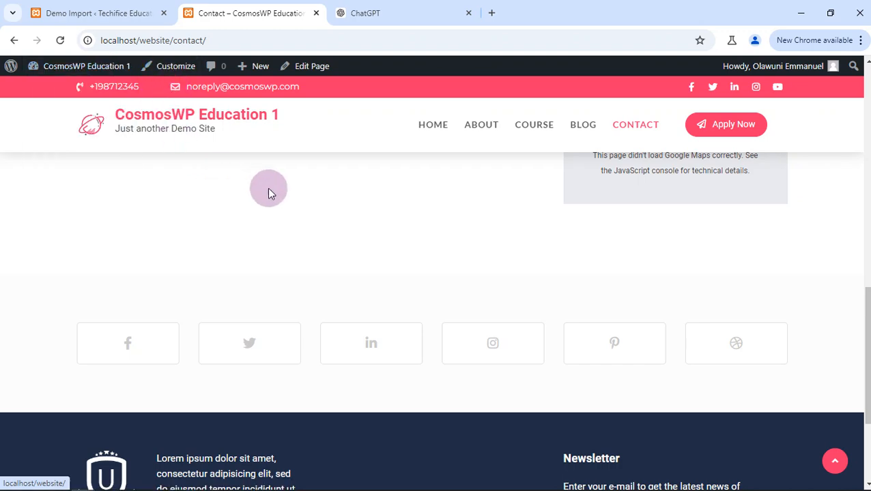
scroll(291, 193, down, 3)
scroll(291, 193, up, 5)
scroll(291, 194, down, 5)
scroll(291, 194, up, 5)
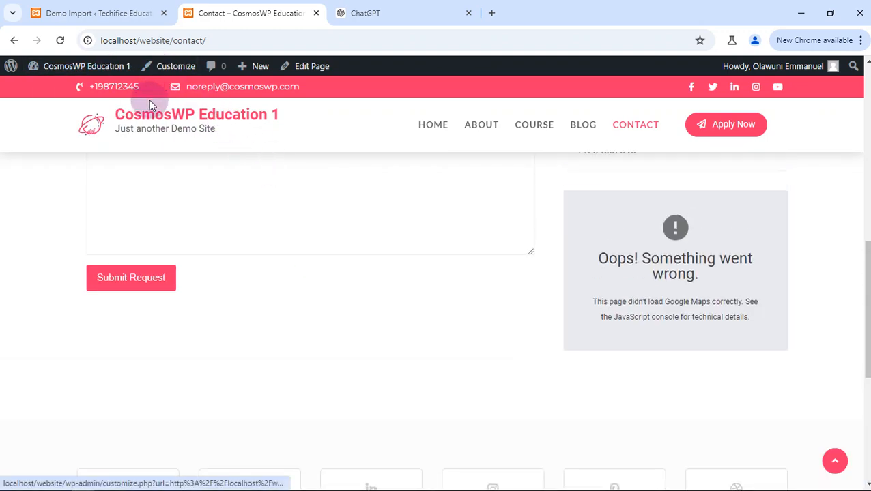
scroll(149, 100, up, 4)
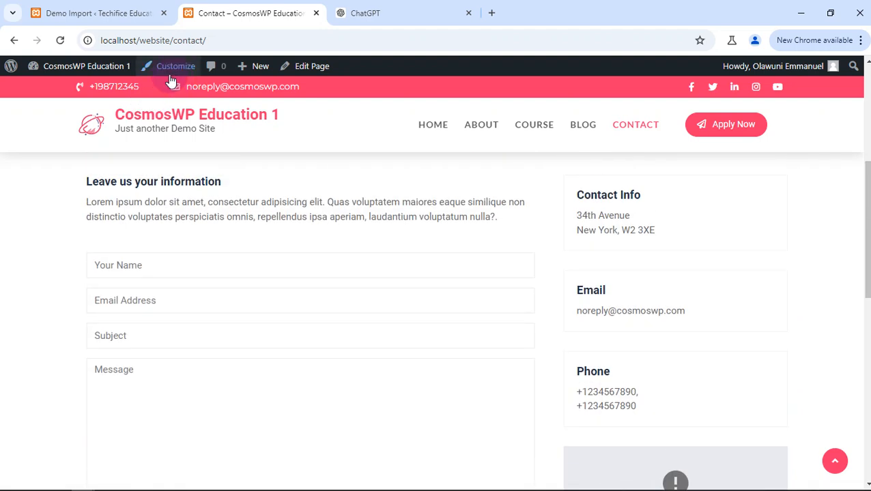
scroll(327, 118, up, 4)
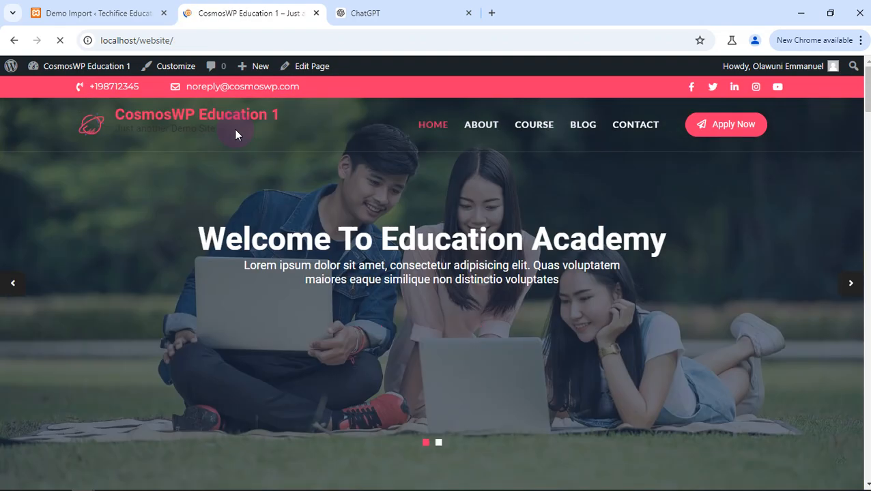
Step: Open the website's home page in the theme customizer and look through the available settings sections
scroll(234, 129, down, 3)
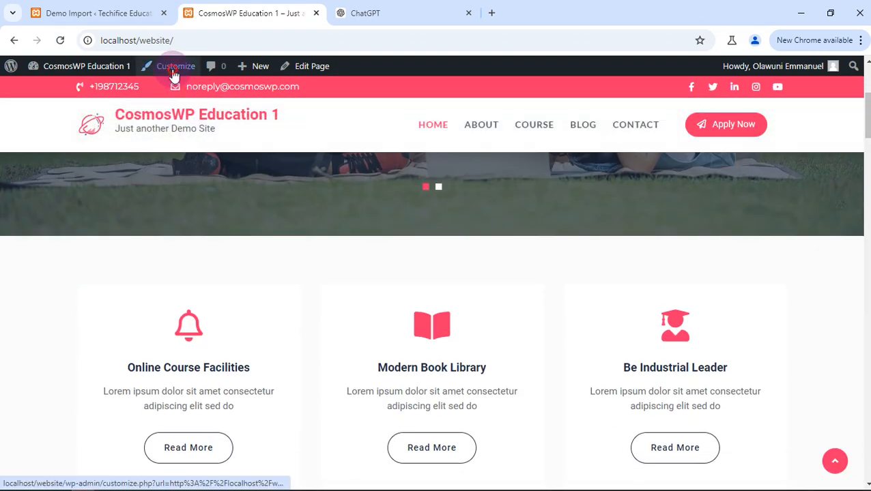
click(256, 200)
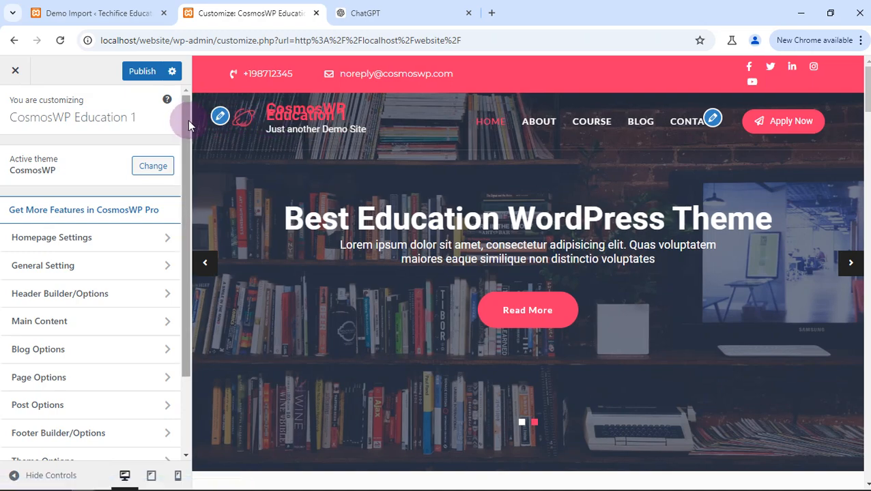
drag(186, 120, 185, 160)
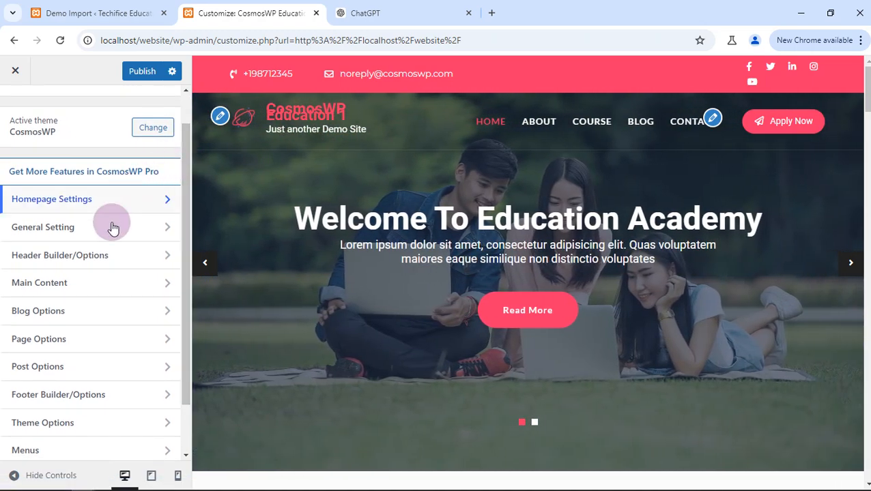
scroll(111, 236, down, 1)
scroll(109, 220, up, 2)
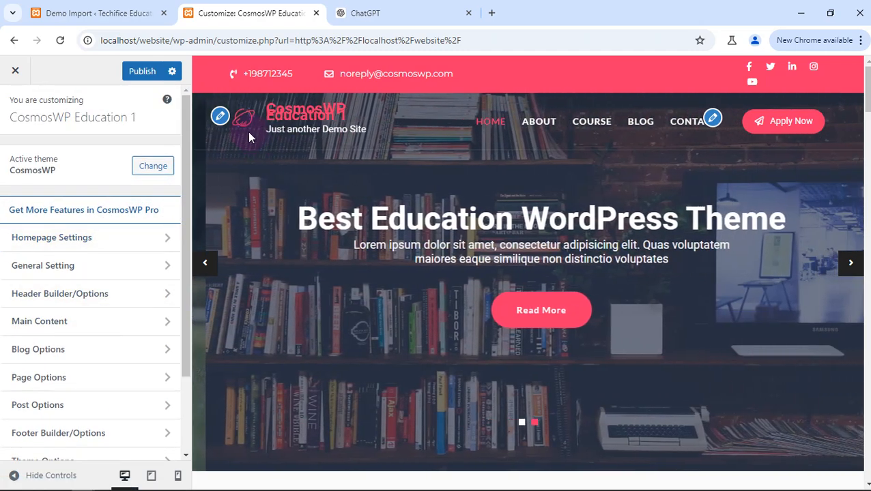
Step: Open the header's site identity settings and choose logo.png from the media library as the replacement logo
click(220, 118)
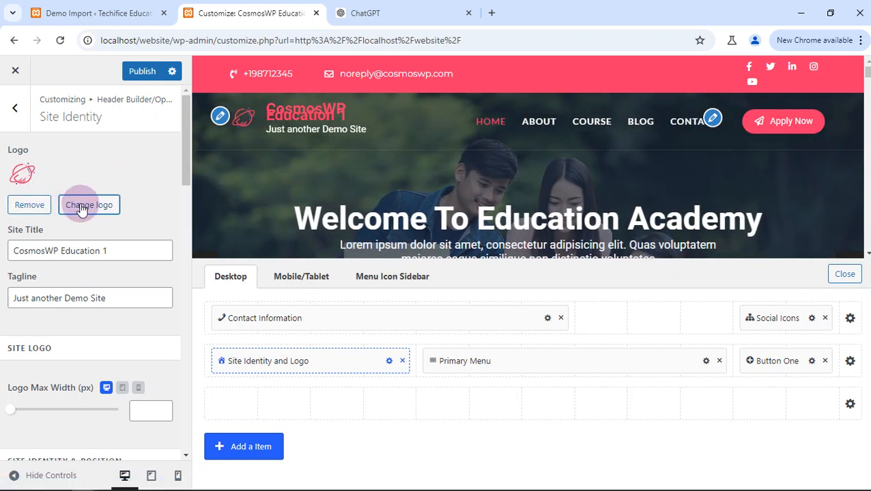
click(86, 207)
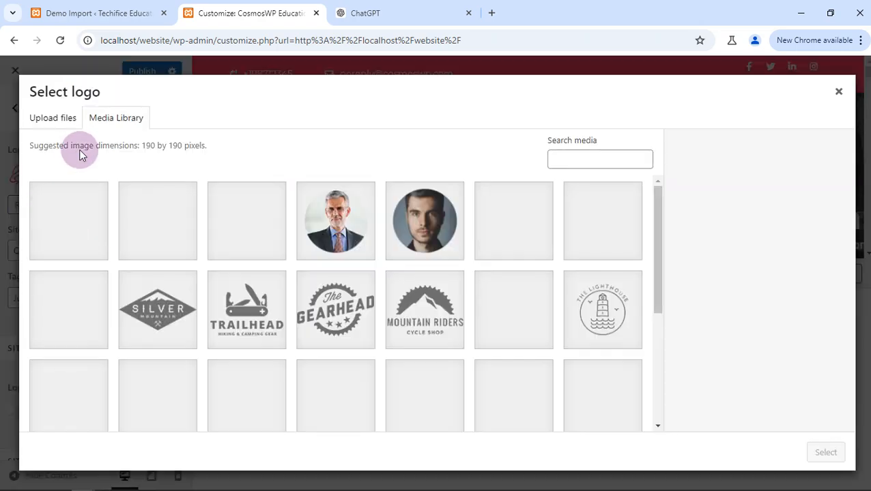
click(68, 196)
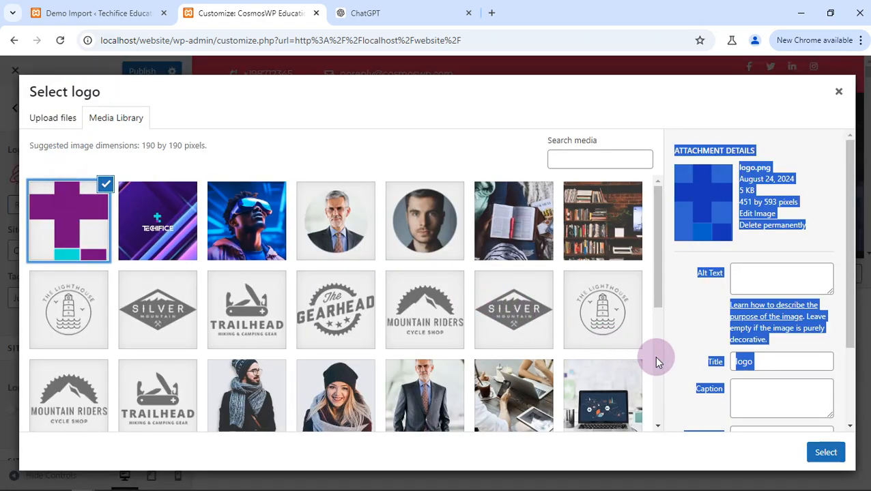
scroll(546, 285, down, 3)
scroll(544, 283, up, 3)
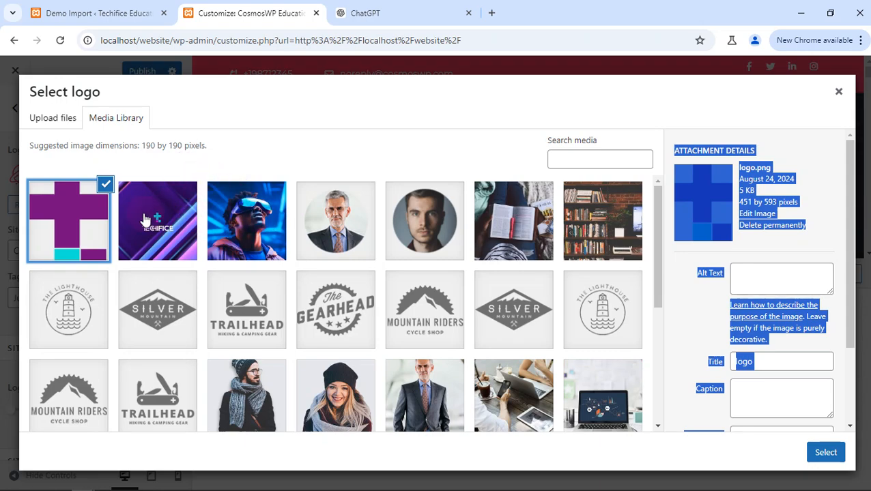
scroll(392, 259, down, 5)
scroll(410, 296, up, 2)
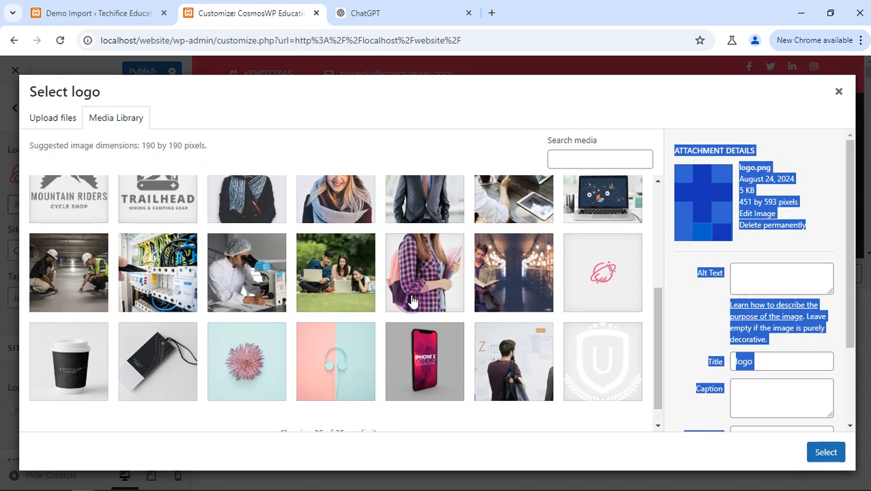
scroll(409, 297, up, 3)
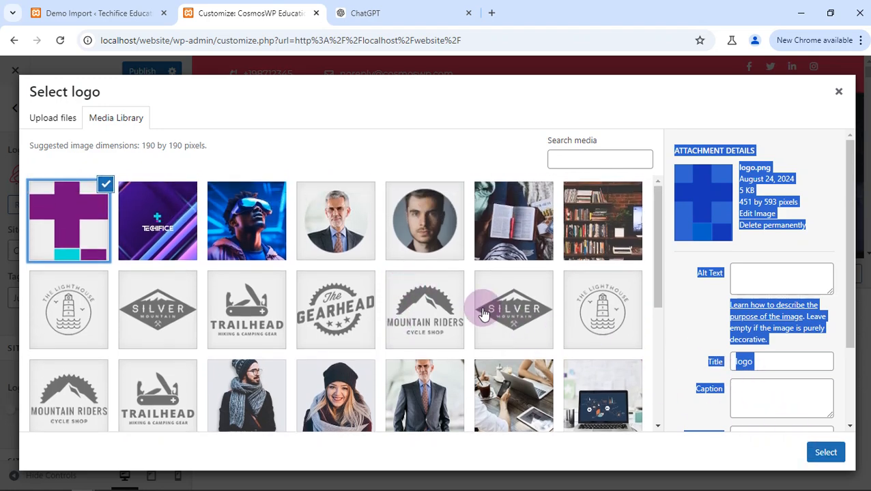
Step: Crop the chosen logo to a square covering the lower part of the image and apply it to the header
click(825, 453)
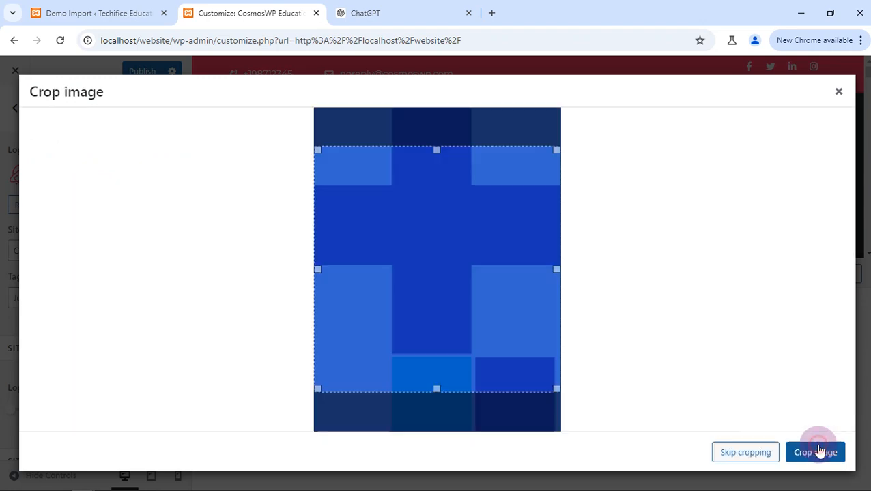
click(633, 239)
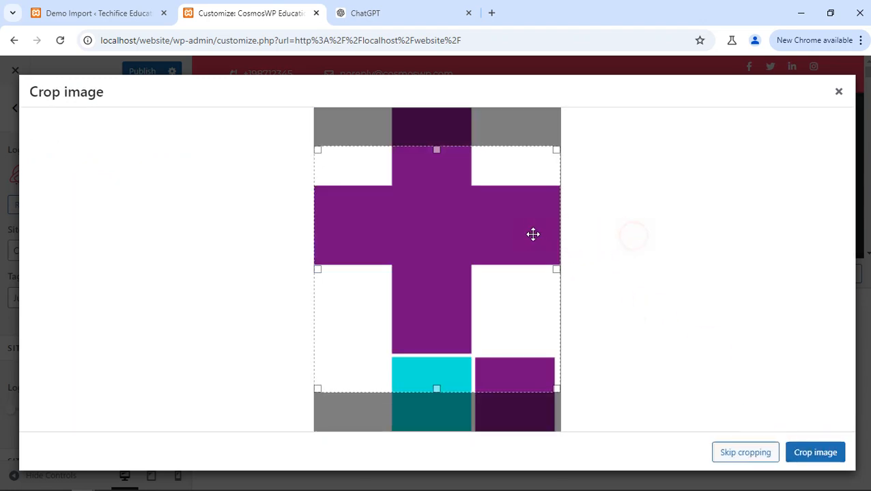
drag(524, 234, 509, 271)
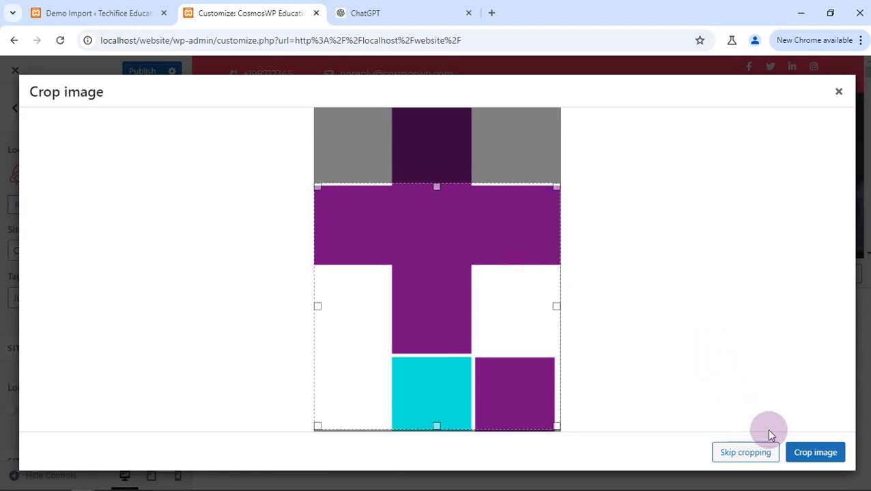
click(805, 457)
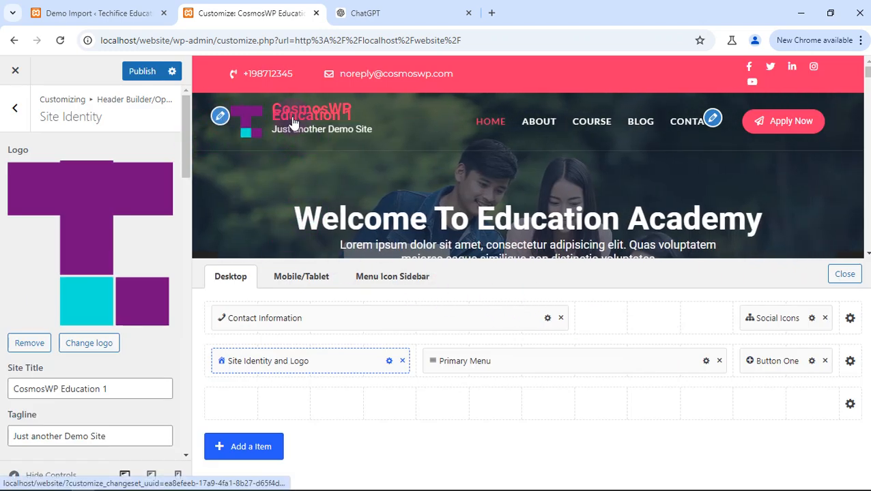
Step: Set the site title to "Techifice Education"
scroll(133, 220, down, 2)
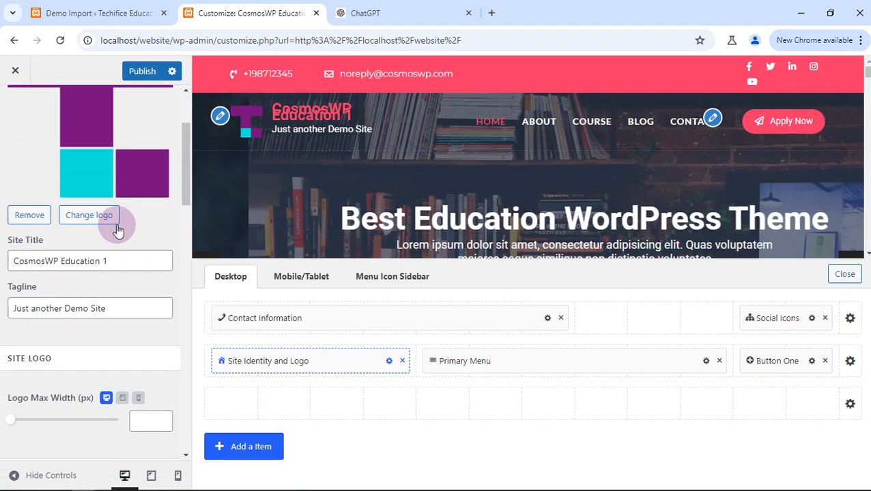
click(117, 258)
key(ctrl+a)
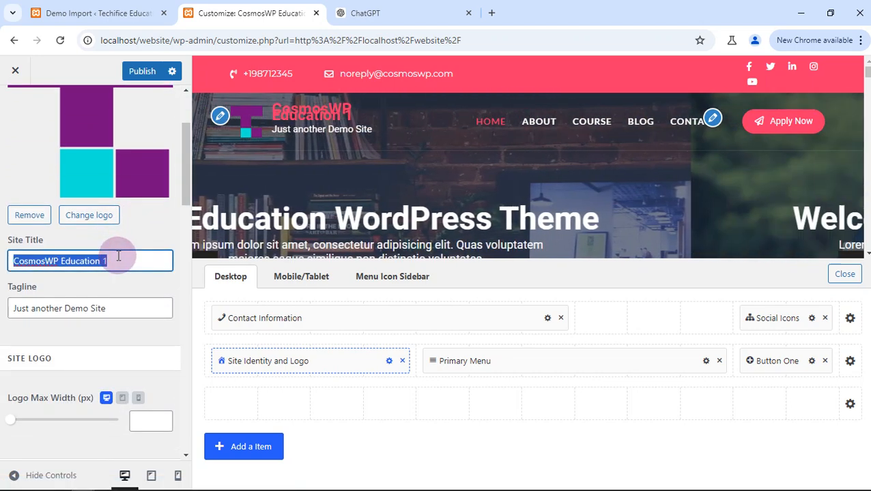
text(Techifi)
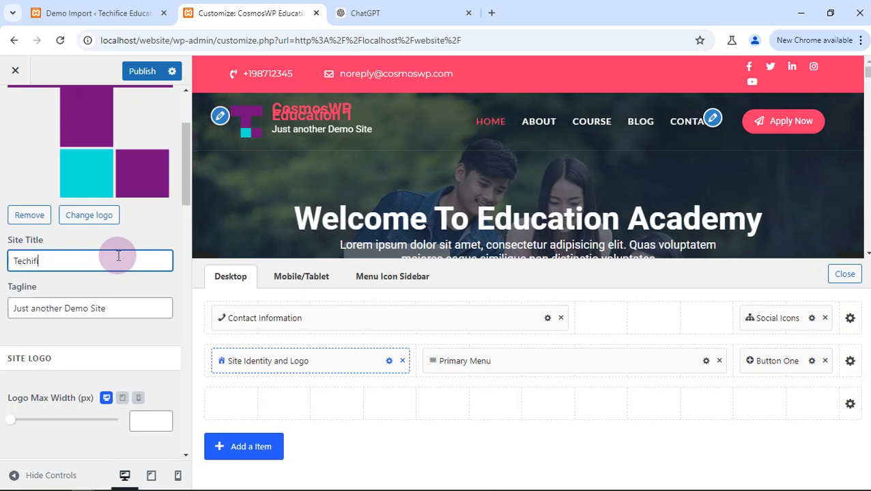
text(ce Education)
Step: Replace the site's tagline with "Empowering the Future"
key(Tab)
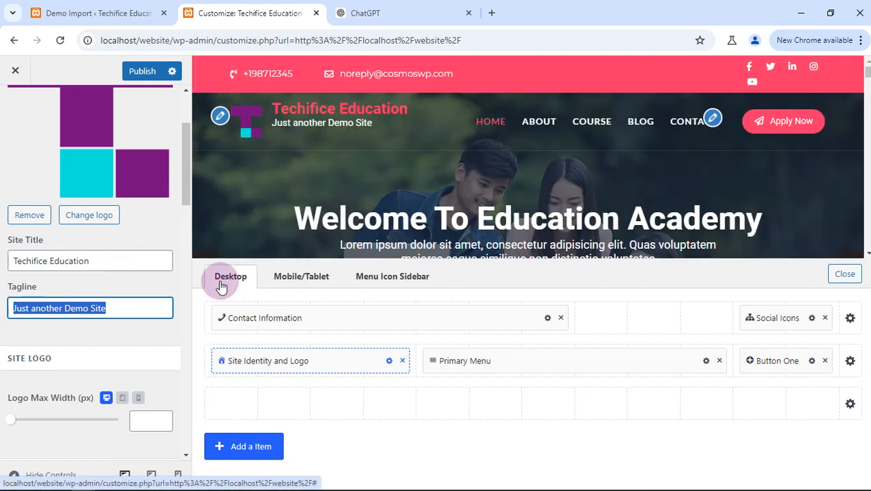
text(Empowering the Futur)
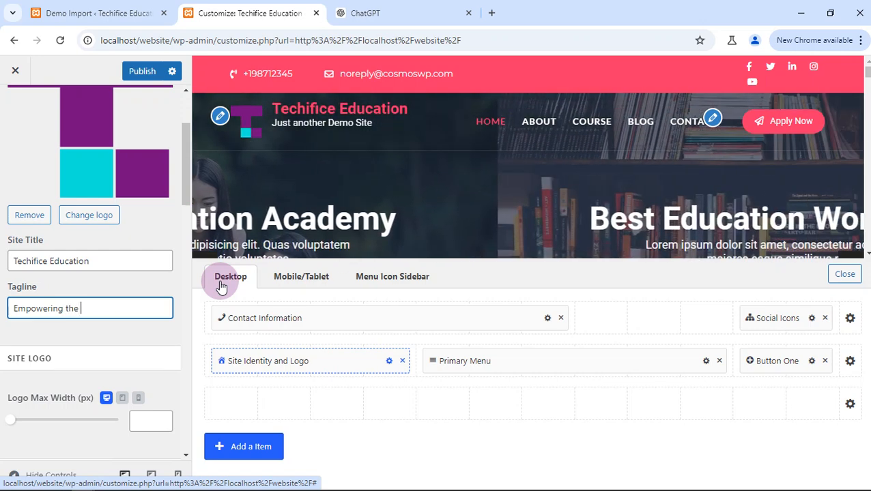
text(e)
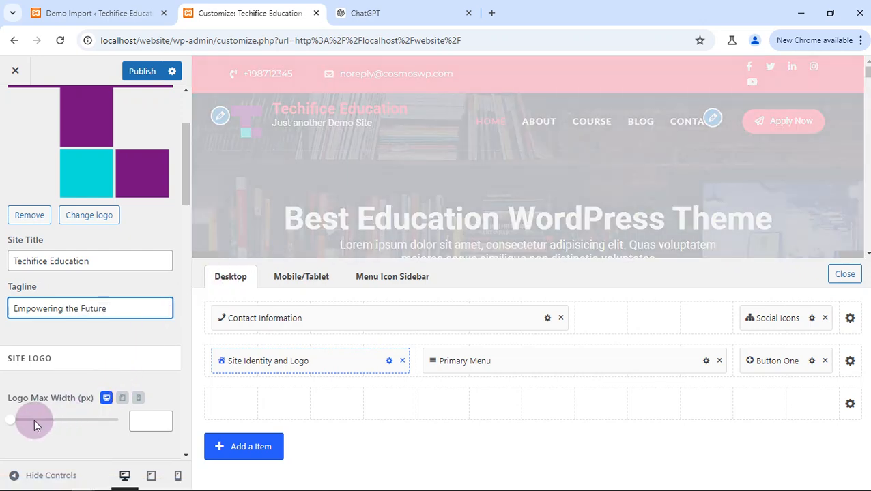
Step: Try different desktop logo widths and set the maximum logo width to 27 px
scroll(41, 402, down, 3)
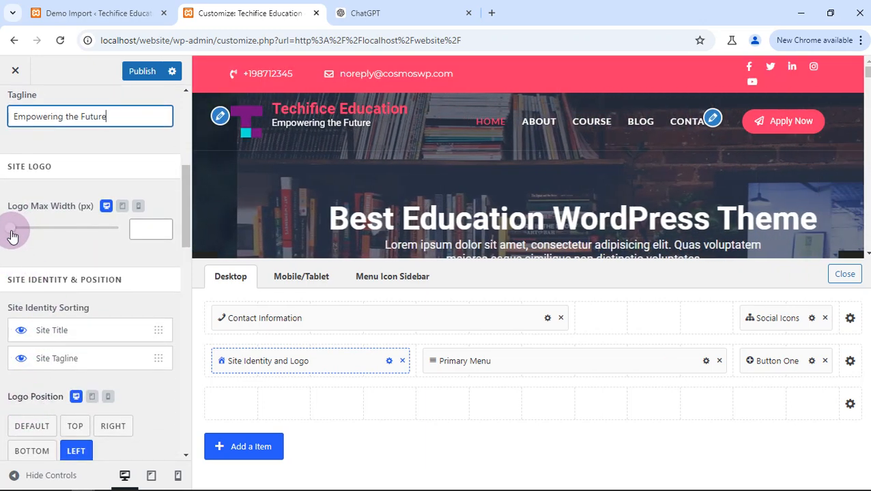
drag(11, 231, 48, 232)
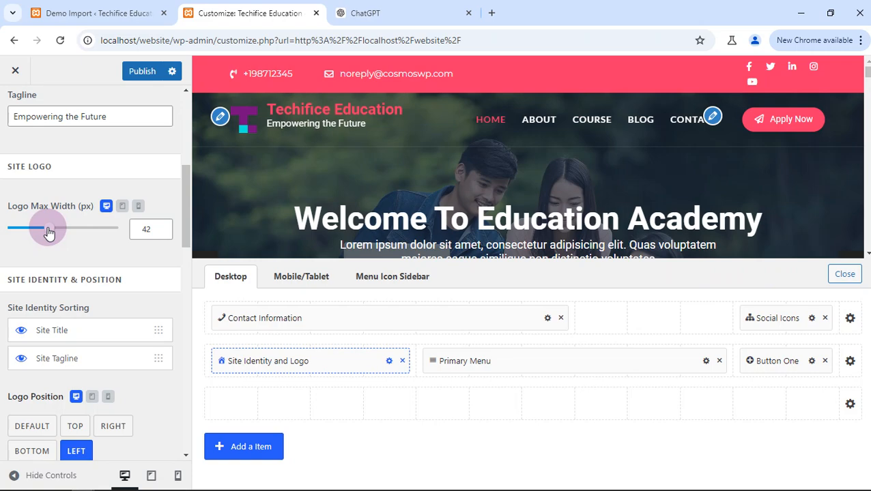
drag(48, 233, 6, 229)
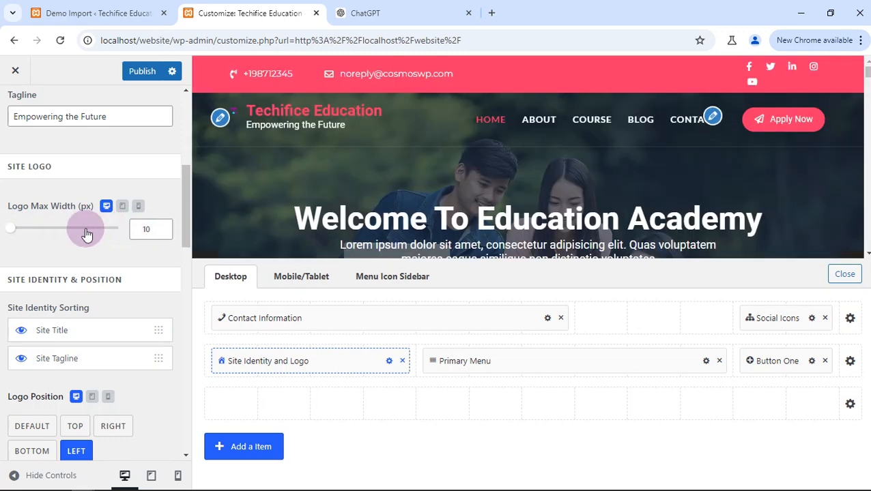
drag(14, 230, 26, 232)
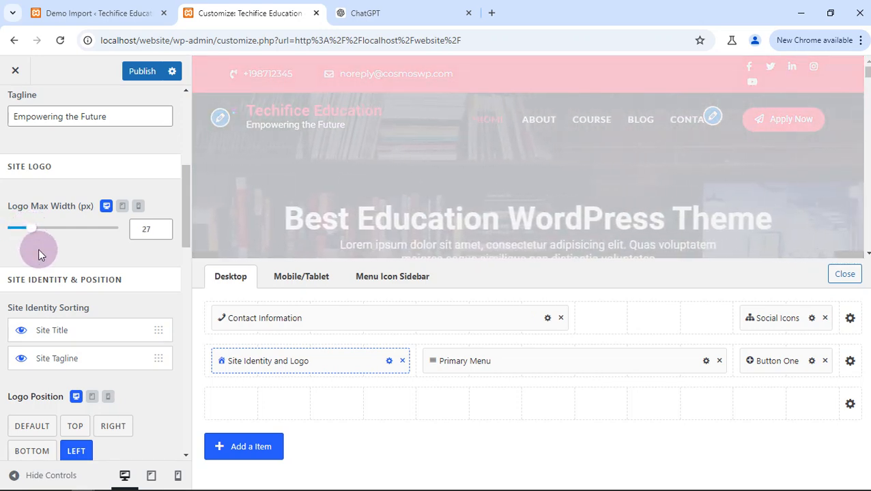
Step: Examine the site identity sorting, logo position and alignment options
scroll(92, 262, down, 1)
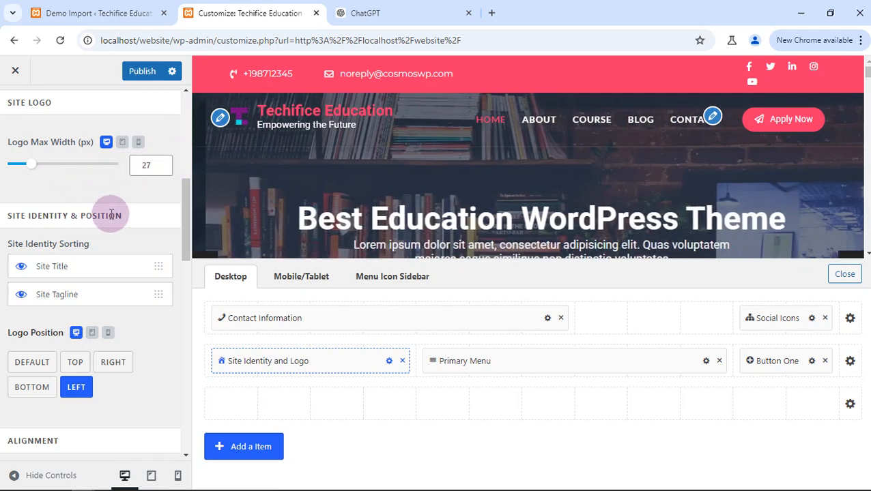
scroll(111, 213, down, 1)
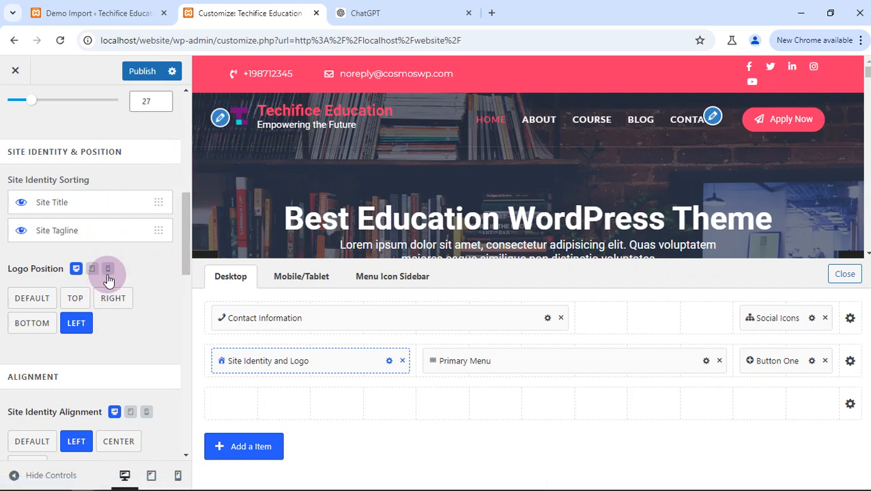
scroll(102, 291, down, 1)
scroll(101, 286, up, 2)
scroll(101, 284, down, 3)
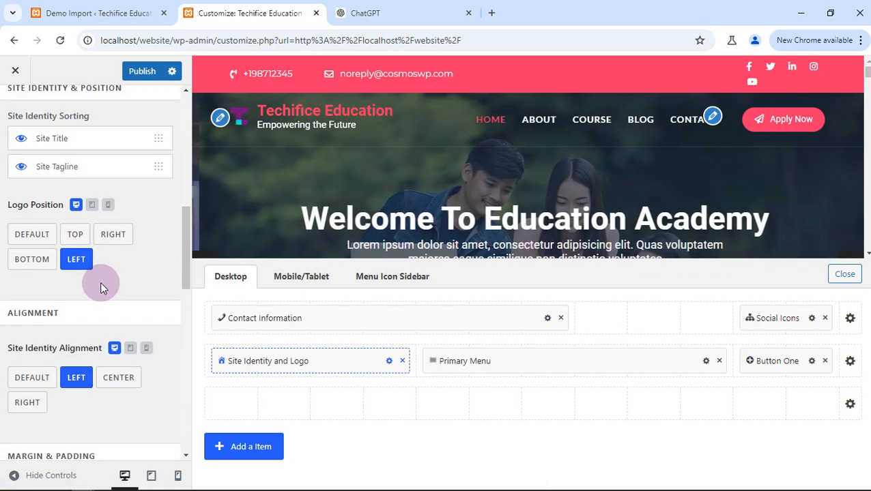
scroll(101, 276, up, 3)
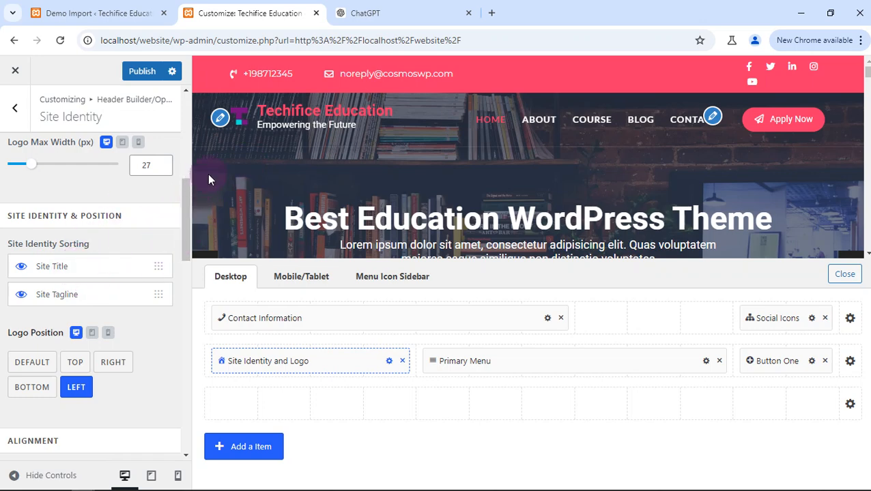
click(143, 244)
scroll(62, 279, down, 3)
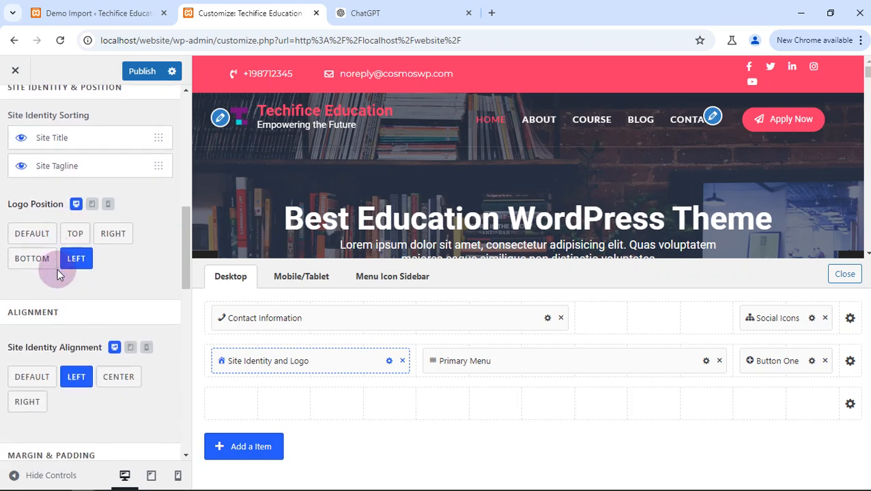
Step: Try a purple shade for the site title color and set it to white (#ffffff)
scroll(57, 269, down, 5)
scroll(82, 159, up, 3)
scroll(85, 202, down, 5)
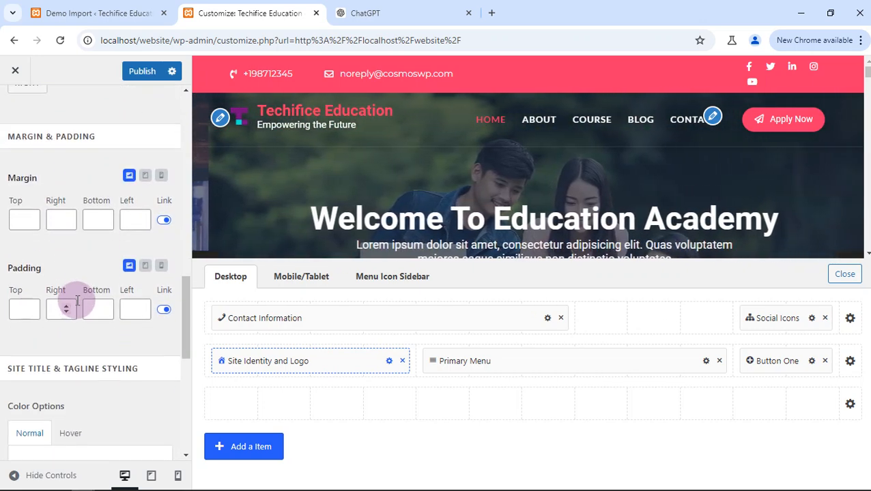
scroll(68, 347, down, 5)
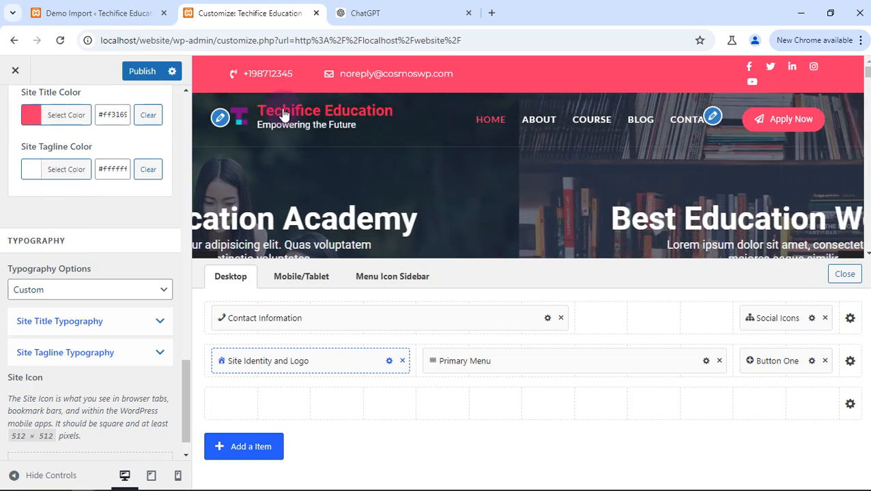
click(34, 117)
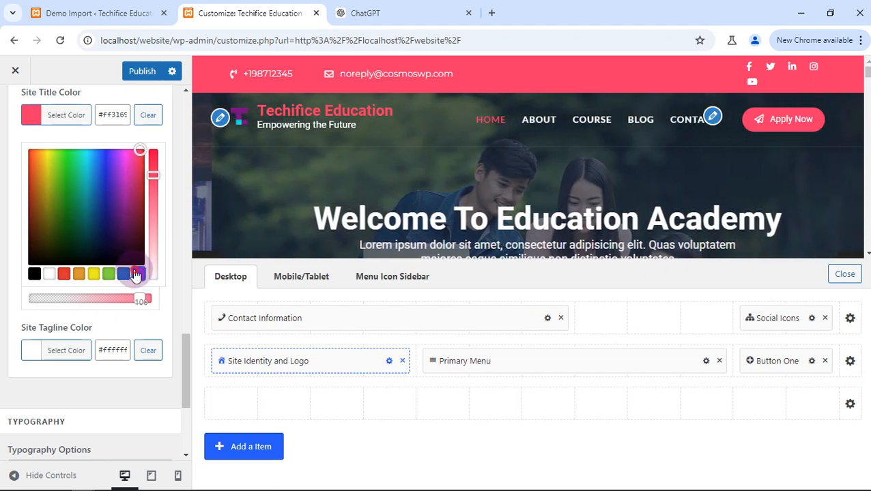
click(137, 274)
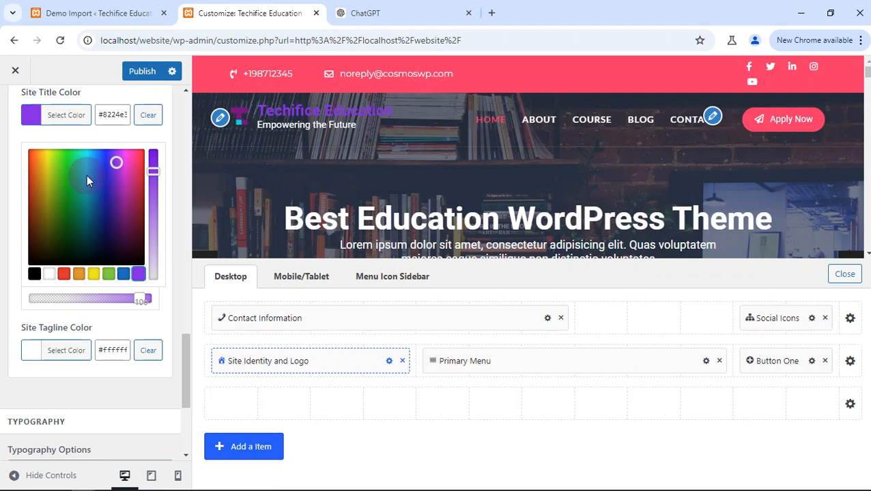
drag(151, 222, 155, 277)
mouse_move(91, 166)
mouse_down()
mouse_move(37, 148)
mouse_move(24, 133)
mouse_move(27, 150)
mouse_move(31, 133)
mouse_up()
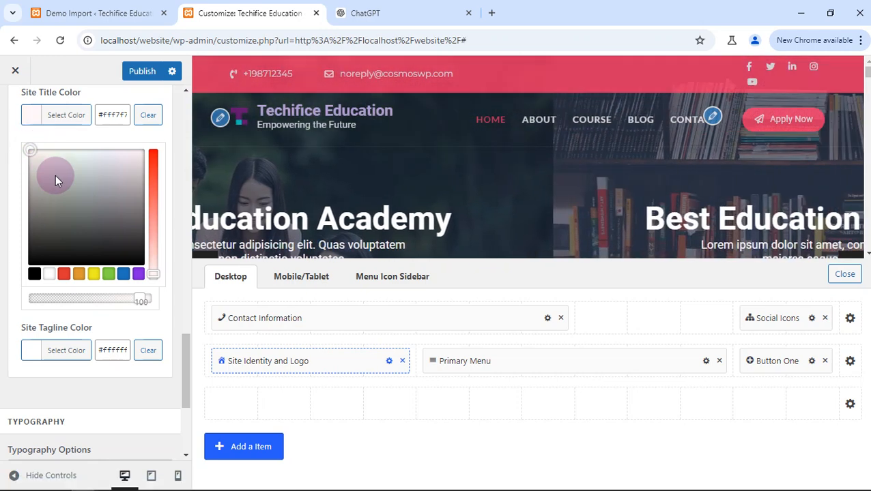
click(48, 274)
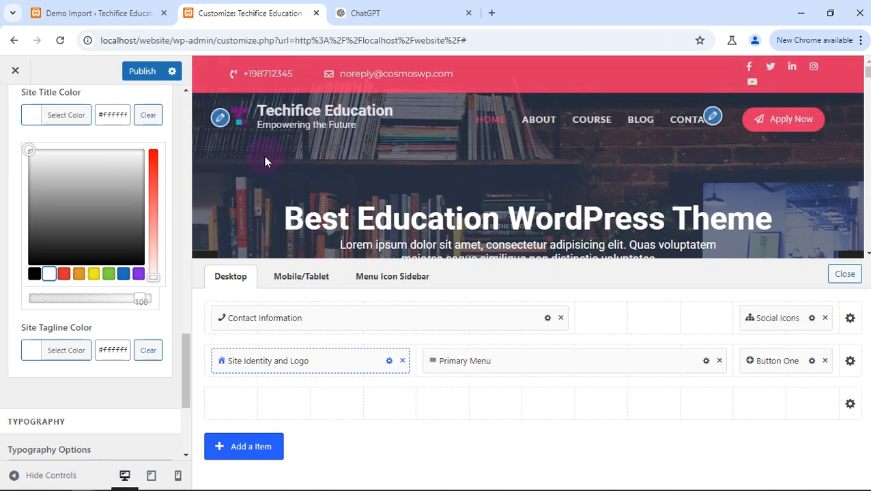
Step: Open the site title's custom typography settings and choose Google as the font type
scroll(163, 220, down, 1)
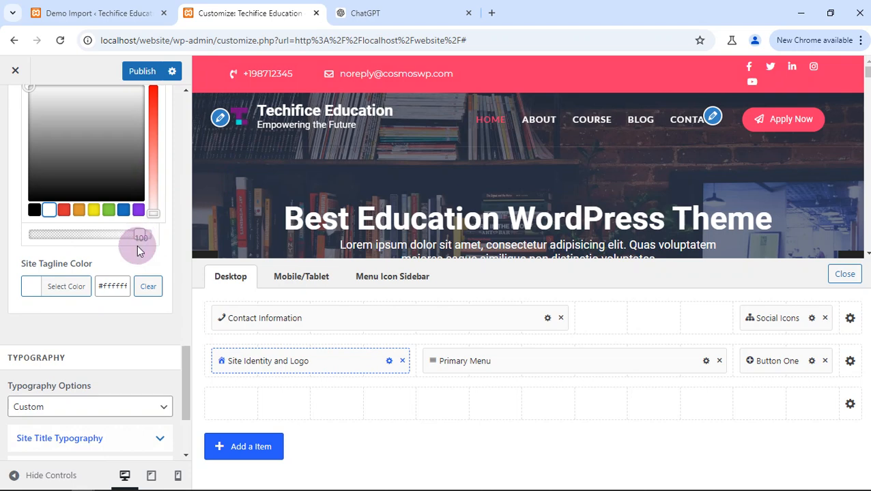
scroll(109, 310, down, 3)
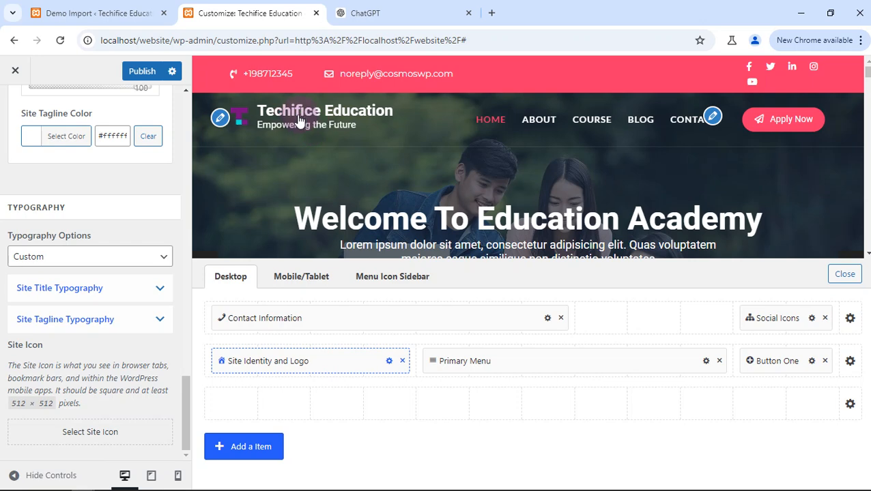
click(140, 259)
click(140, 261)
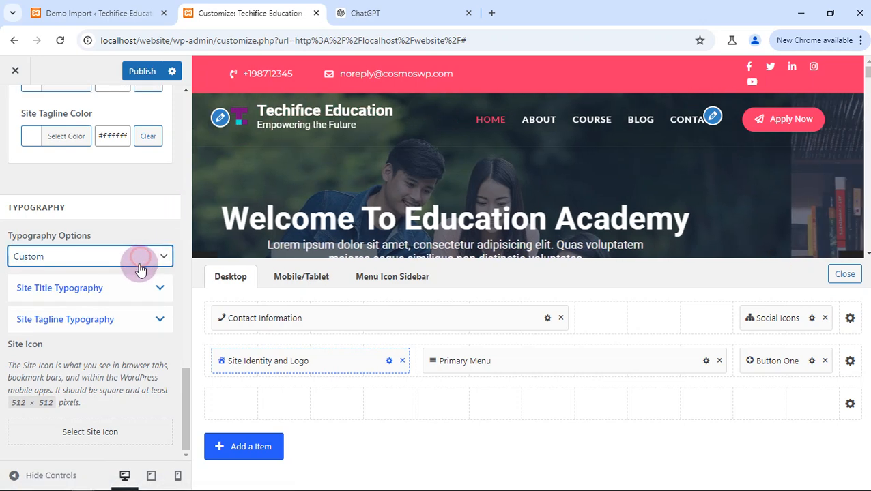
click(136, 290)
scroll(97, 319, down, 1)
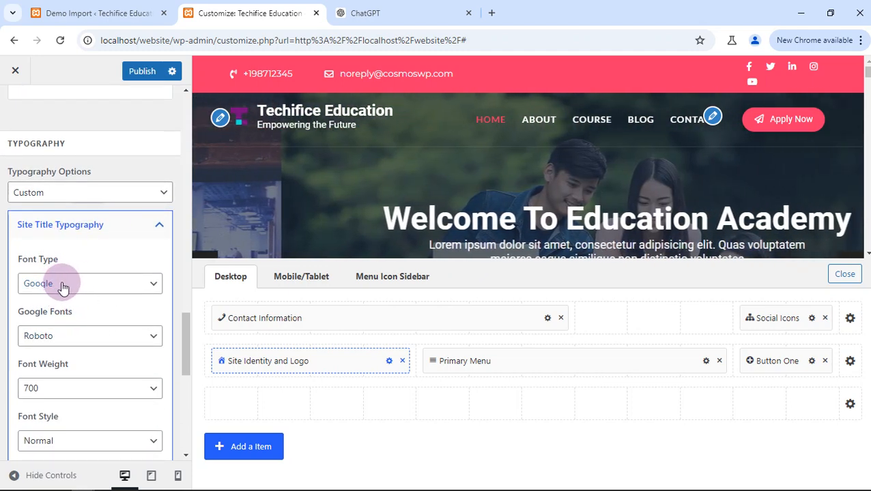
click(122, 290)
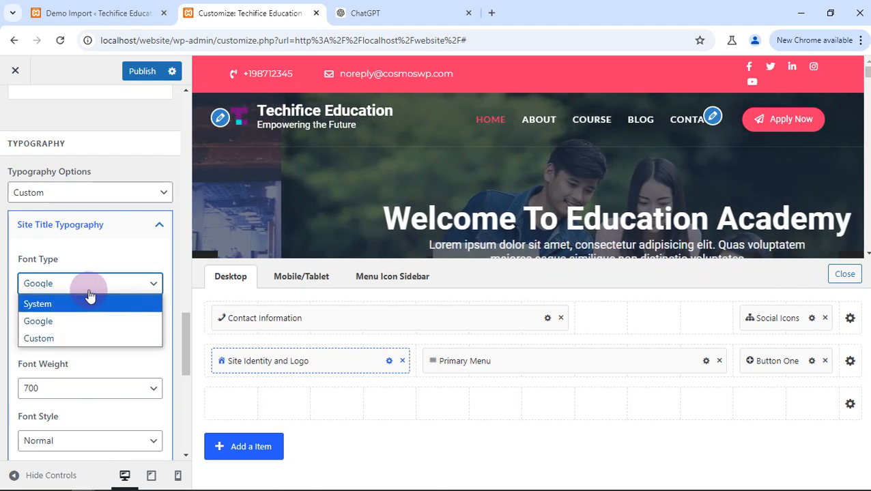
click(77, 321)
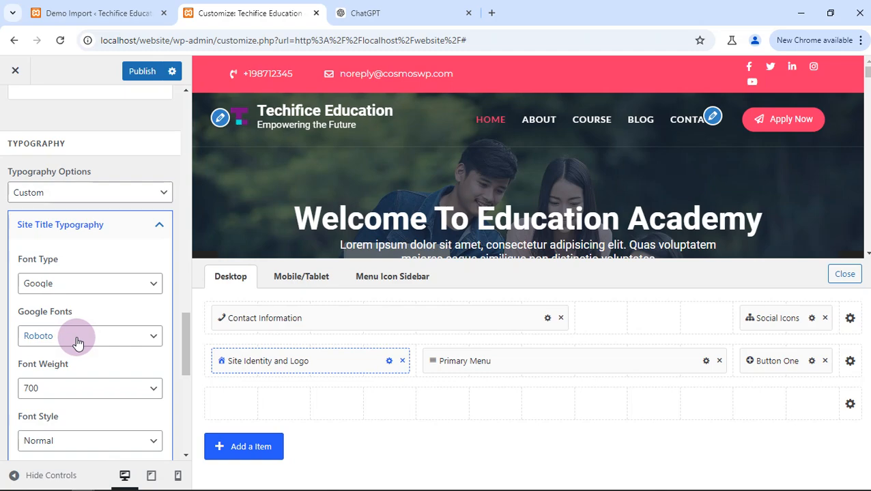
Step: Browse the list of available Google Fonts for the site title
click(78, 339)
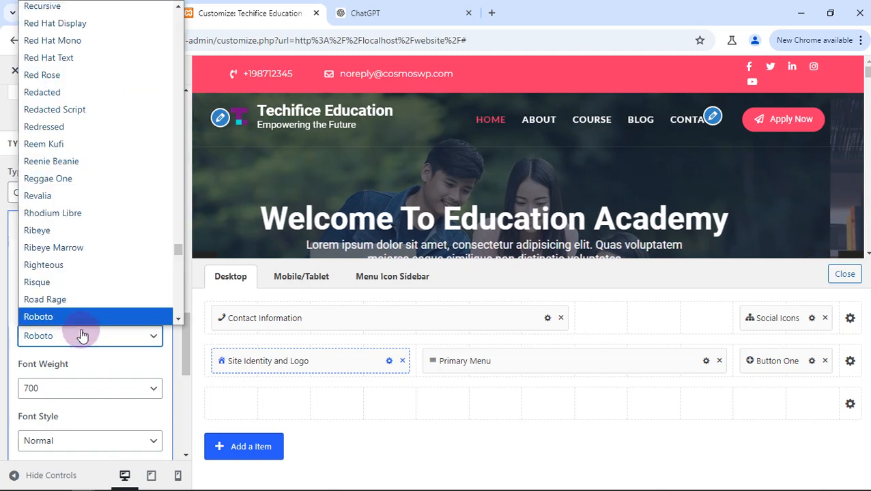
scroll(86, 314, up, 15)
scroll(87, 315, up, 20)
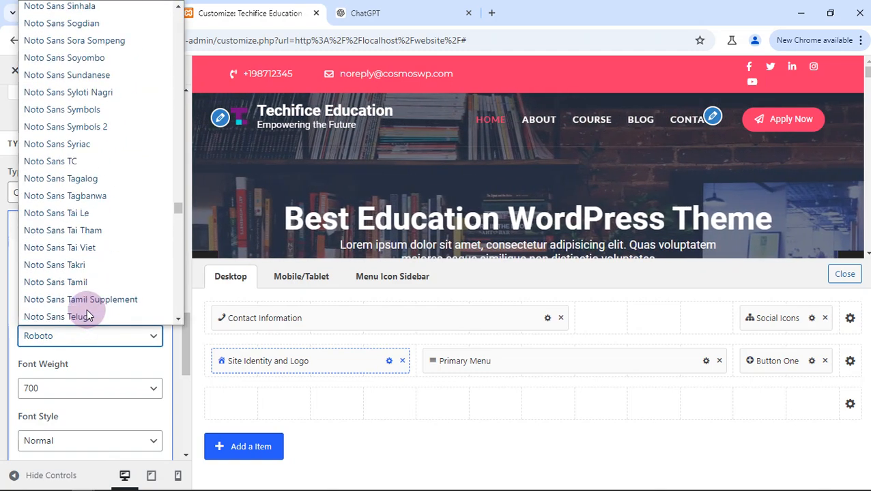
scroll(88, 314, up, 20)
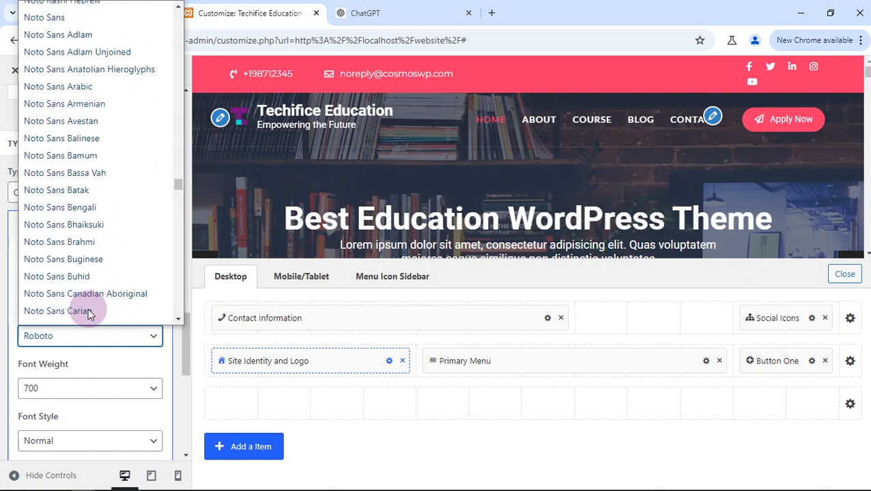
scroll(88, 308, up, 20)
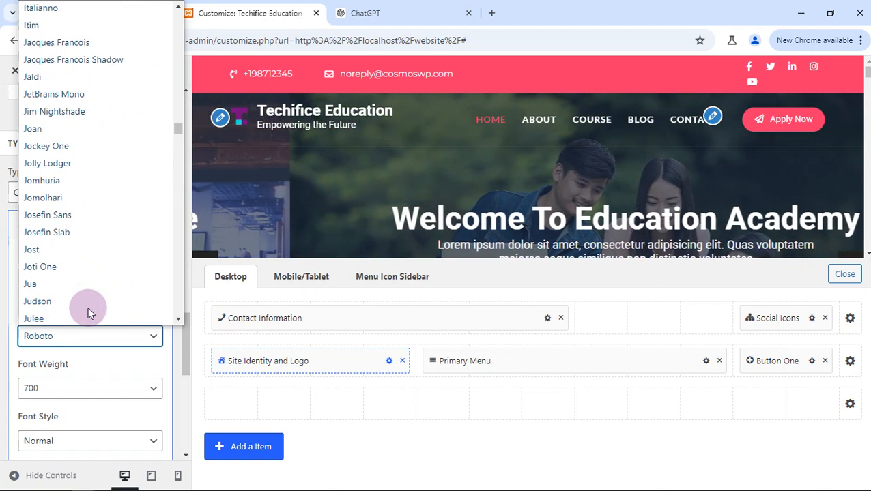
scroll(88, 312, up, 20)
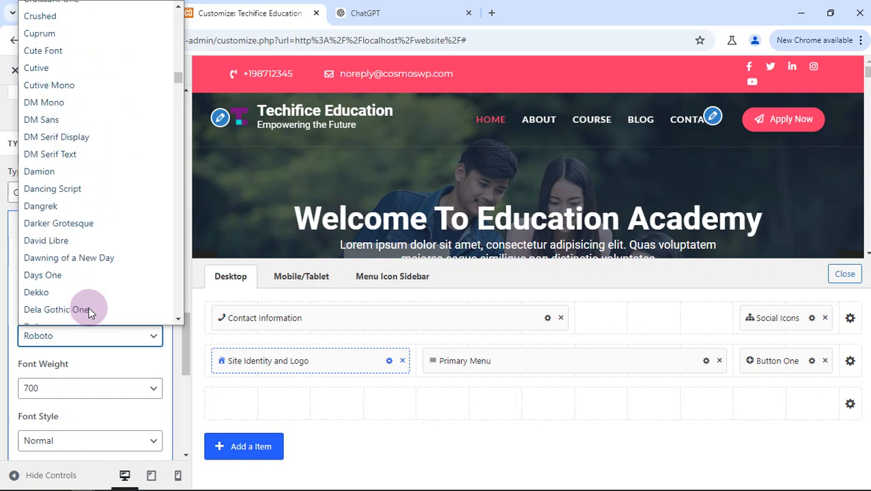
scroll(88, 310, down, 20)
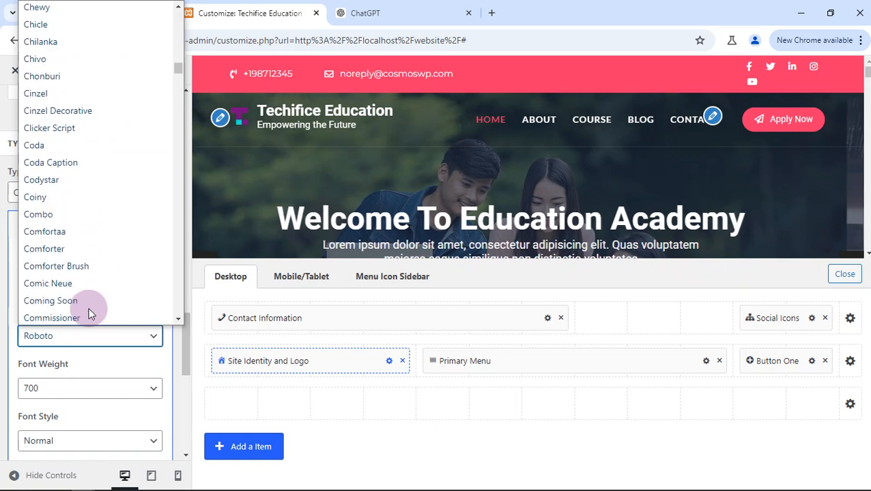
scroll(89, 299, down, 15)
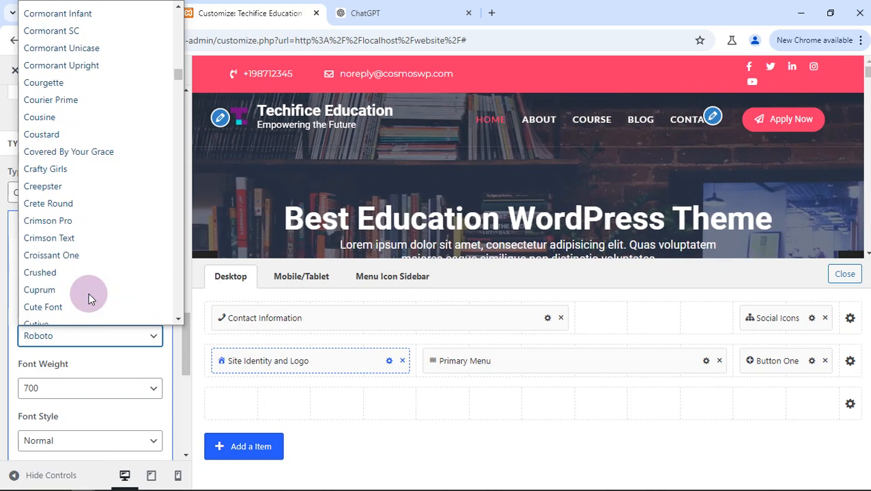
scroll(89, 300, down, 20)
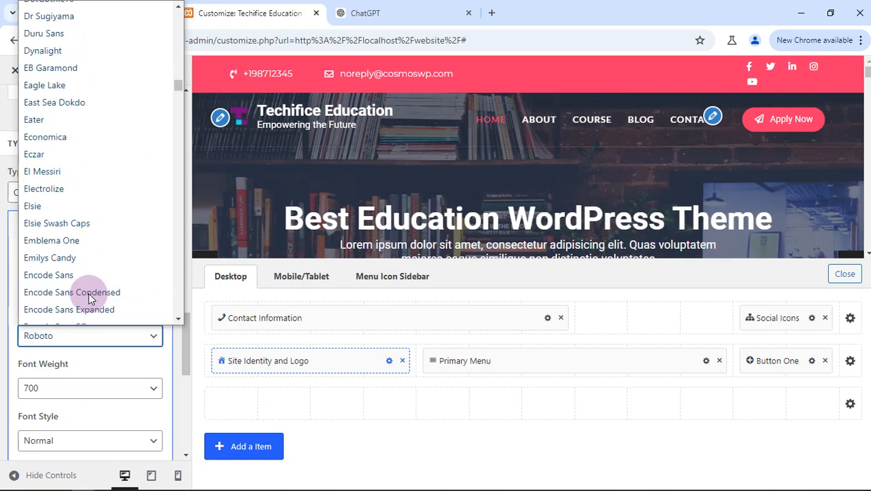
scroll(89, 298, up, 3)
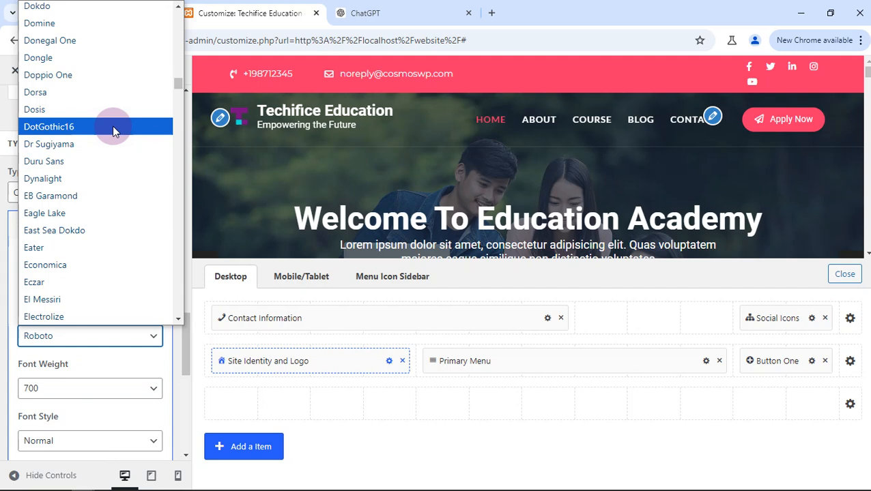
click(28, 341)
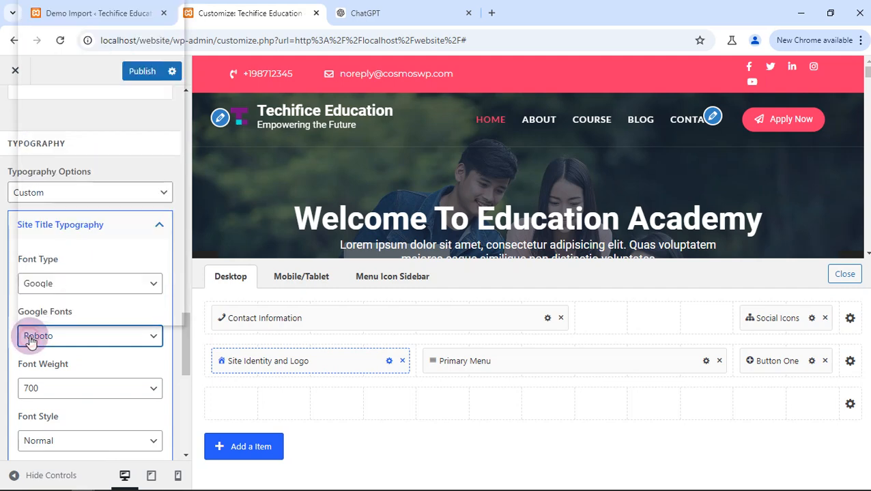
Step: Set the site title's Google font to DM Sans
click(30, 338)
key(d)
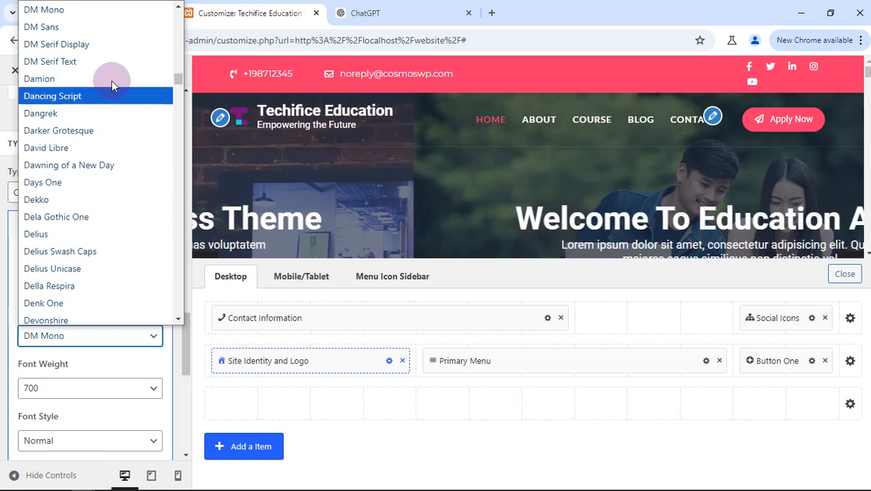
click(127, 27)
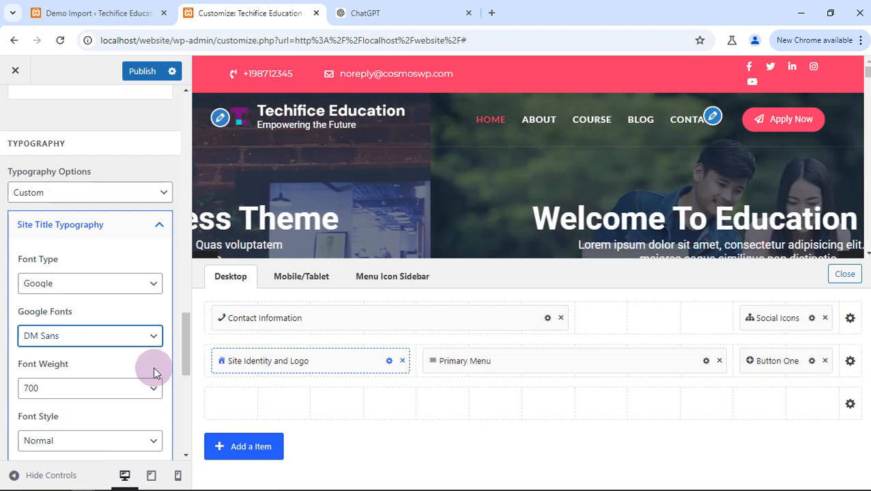
Step: Check the font weight options for the site title and set its font style to Bold
click(143, 388)
click(146, 397)
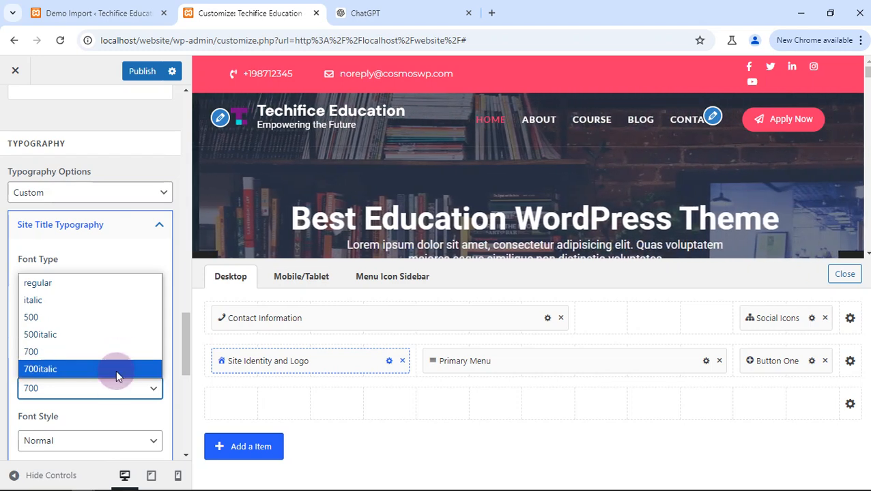
click(110, 407)
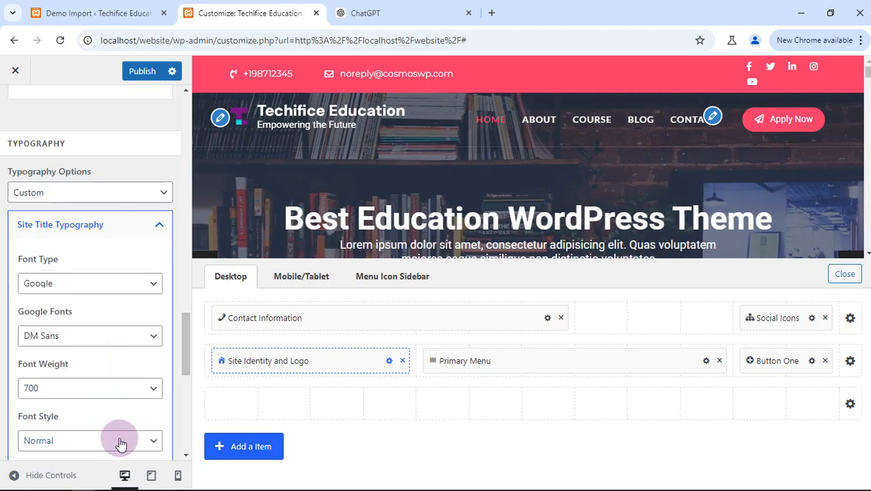
click(121, 443)
click(103, 404)
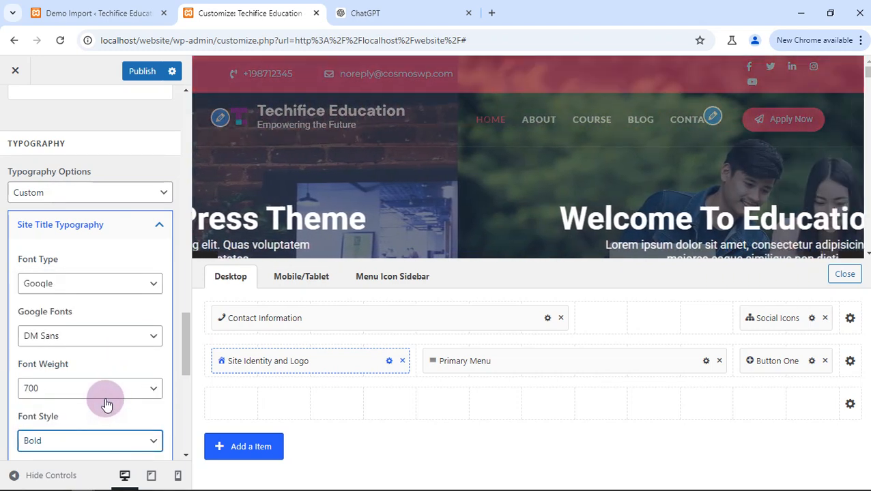
Step: Choose None as the site title's text decoration and set its text transform to Capitalize
scroll(104, 399, down, 2)
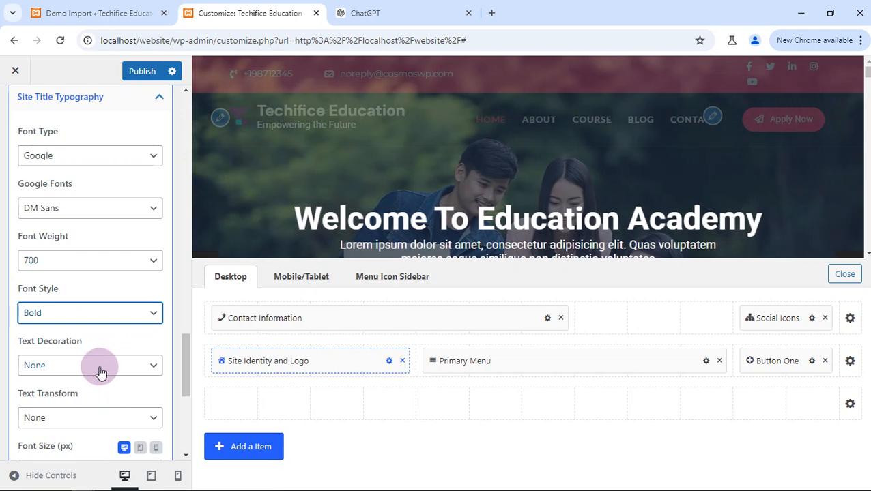
click(102, 367)
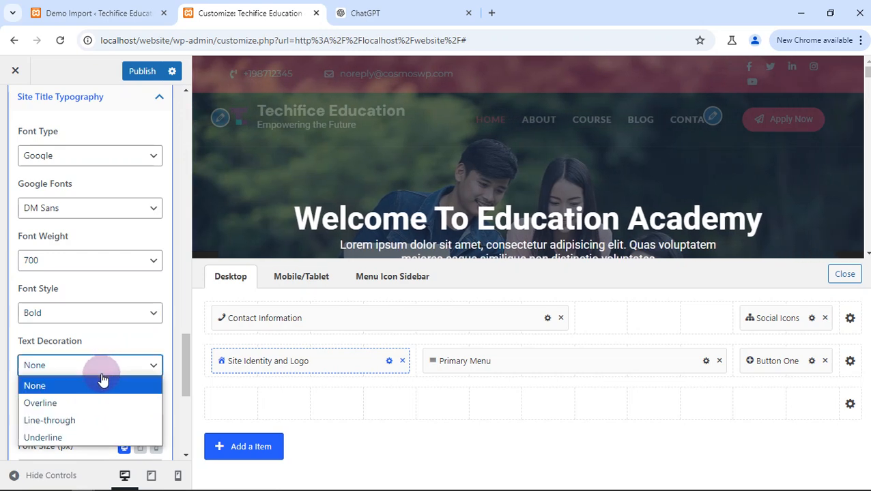
click(65, 385)
scroll(82, 382, down, 2)
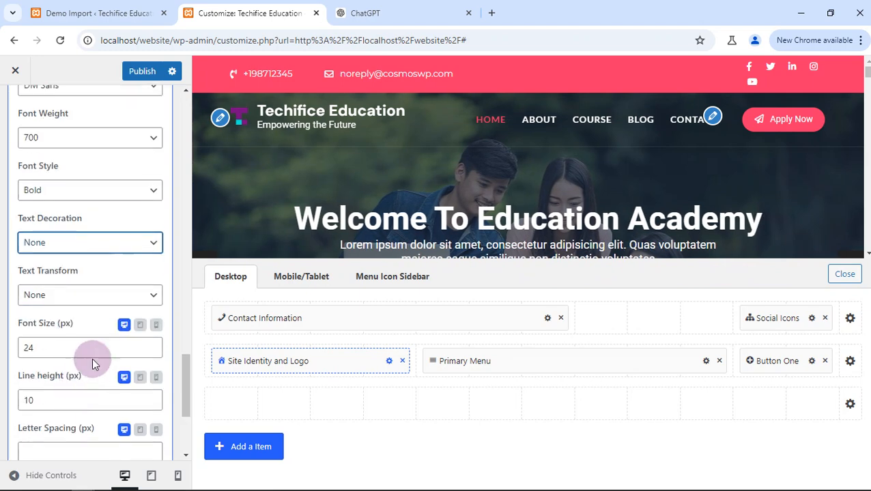
click(71, 295)
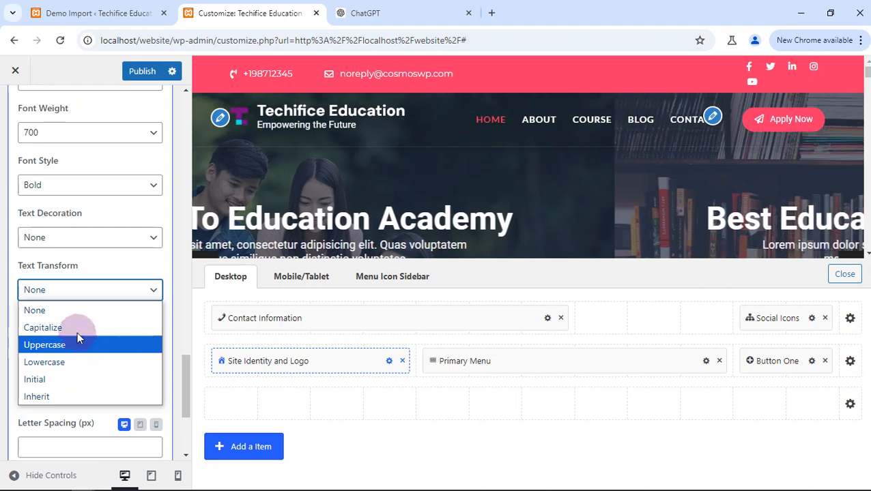
click(118, 290)
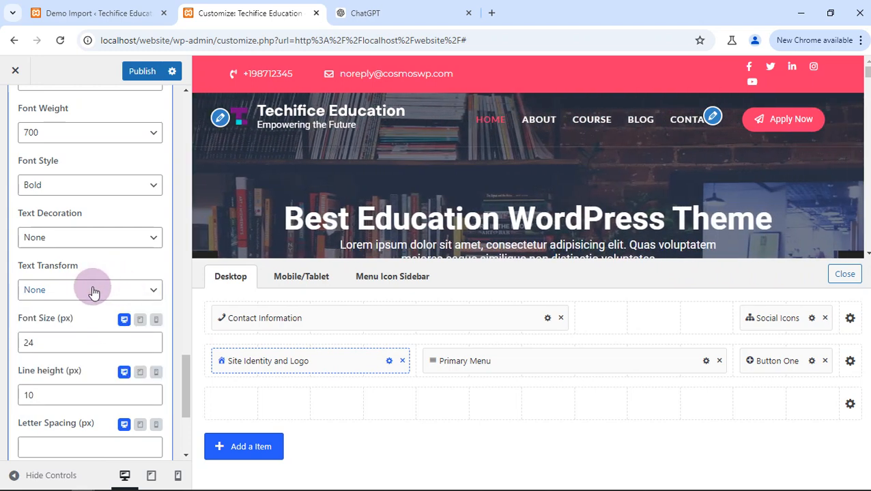
click(94, 291)
click(60, 328)
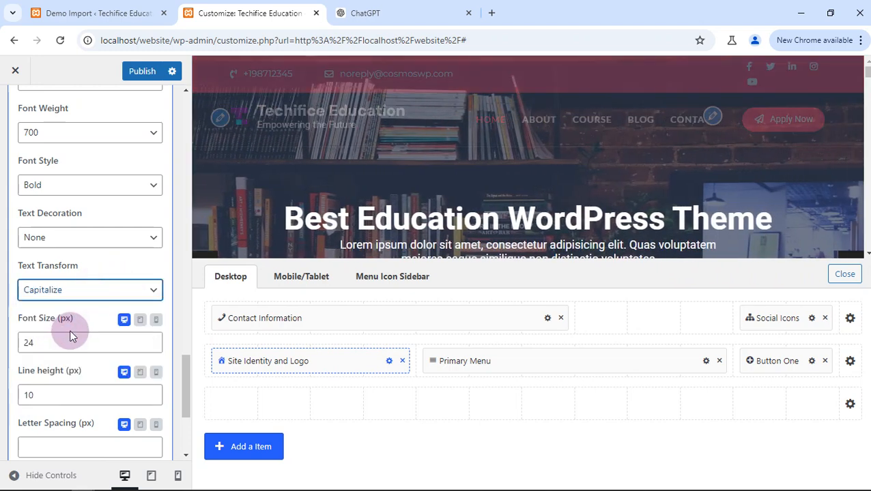
scroll(71, 336, down, 2)
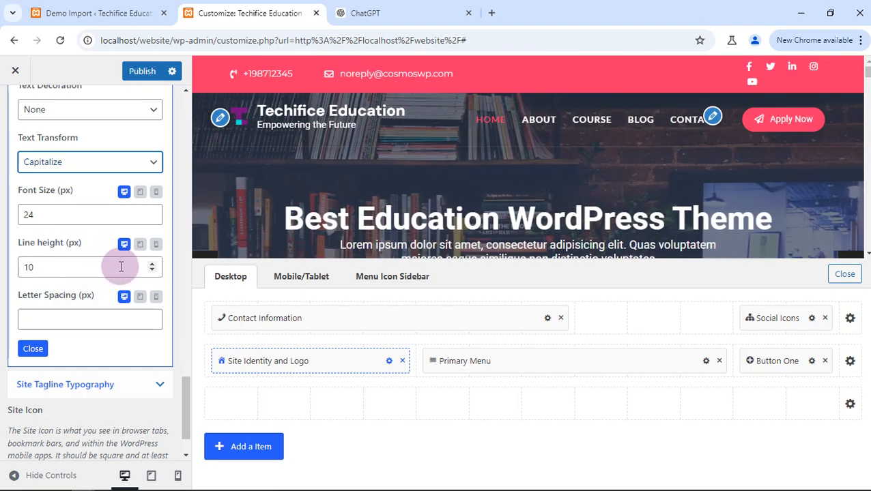
scroll(121, 266, down, 1)
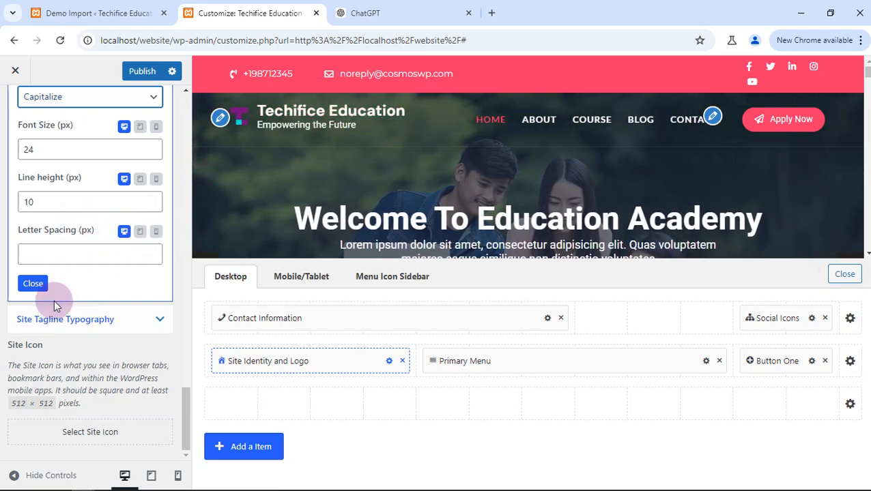
Step: Publish the site title typography changes and return to the header builder options
scroll(31, 301, up, 5)
scroll(32, 321, down, 5)
scroll(91, 170, up, 1)
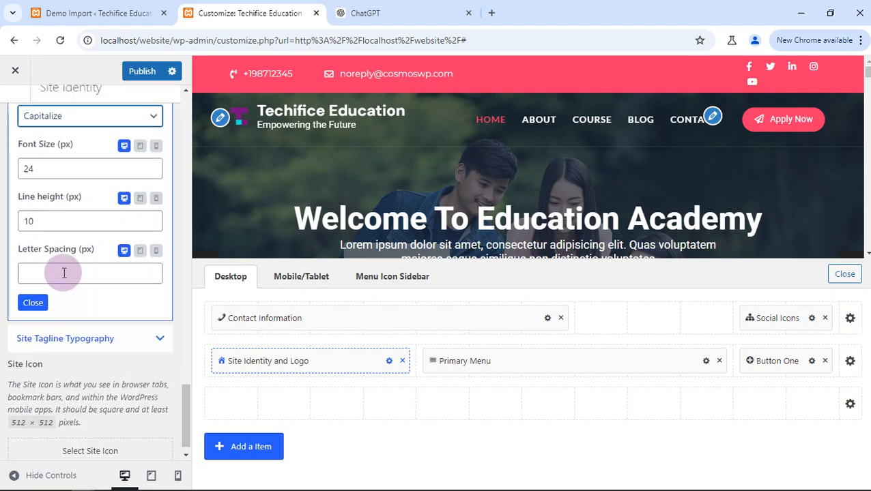
scroll(63, 273, up, 5)
click(136, 72)
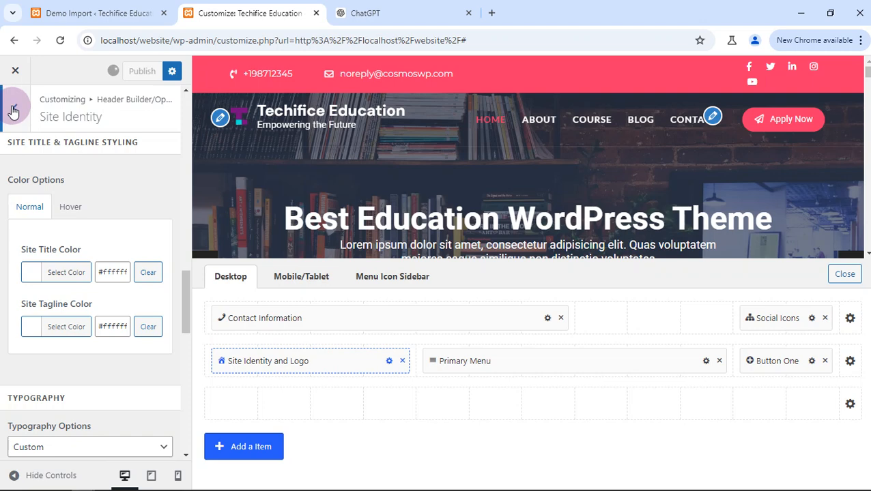
click(16, 114)
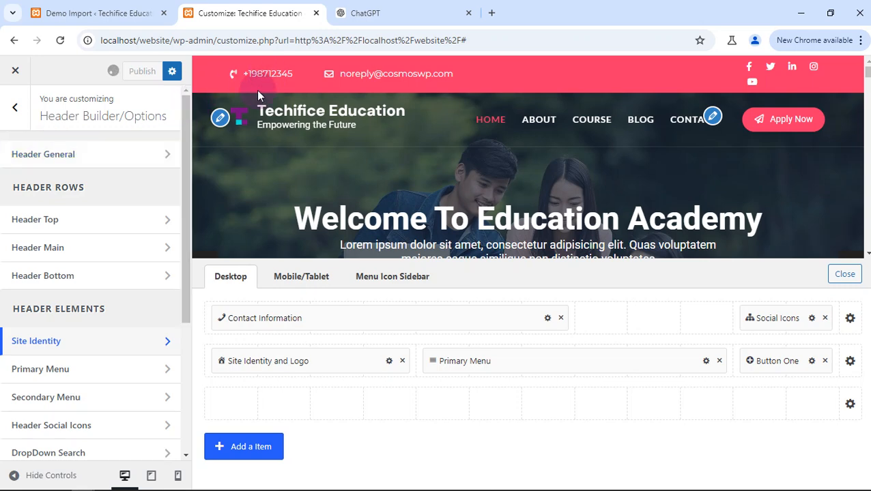
Step: Review the Site Identity settings from logo, position and alignment to title colors and typography, and return to the header options
click(220, 118)
scroll(61, 225, down, 1)
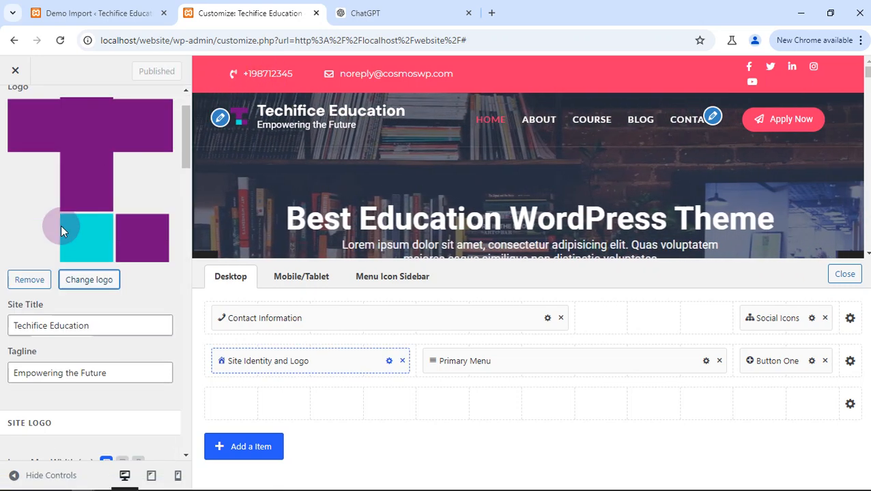
scroll(61, 230, down, 3)
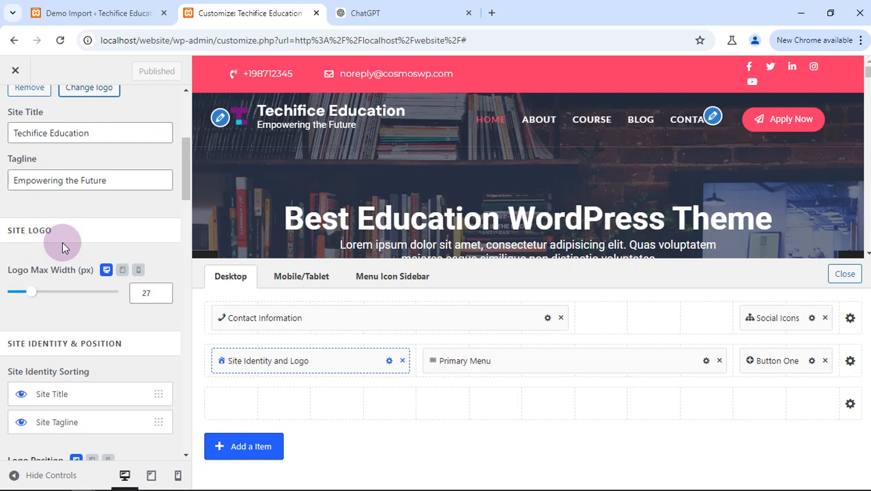
scroll(62, 246, down, 7)
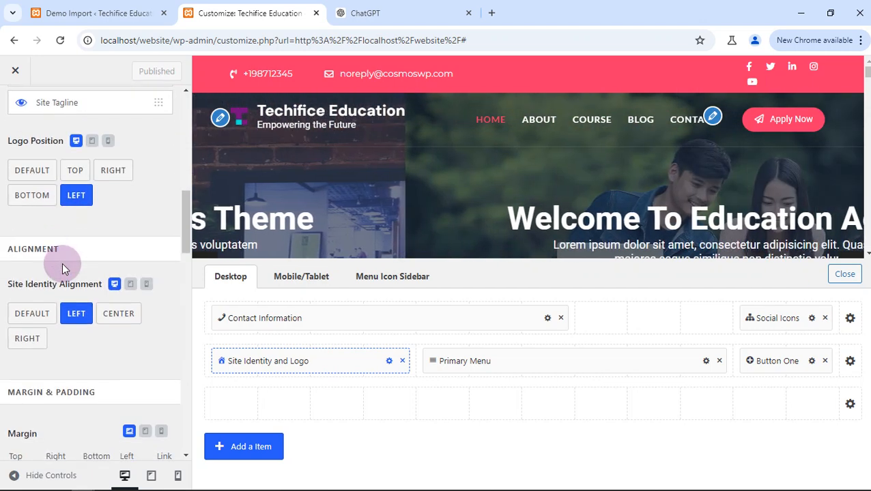
scroll(63, 286, down, 4)
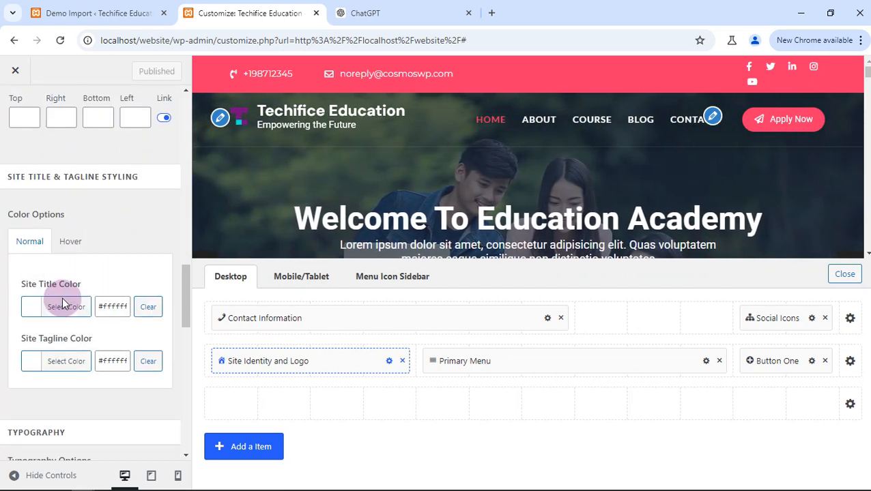
scroll(62, 306, down, 10)
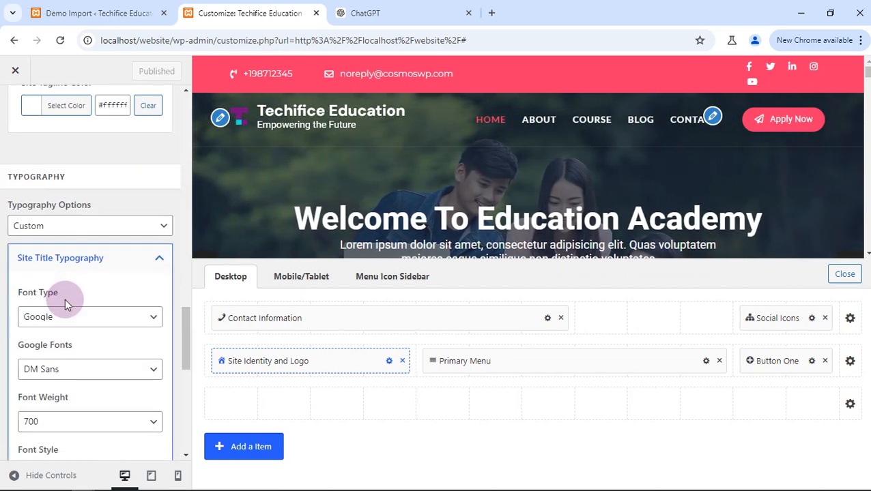
scroll(62, 279, down, 2)
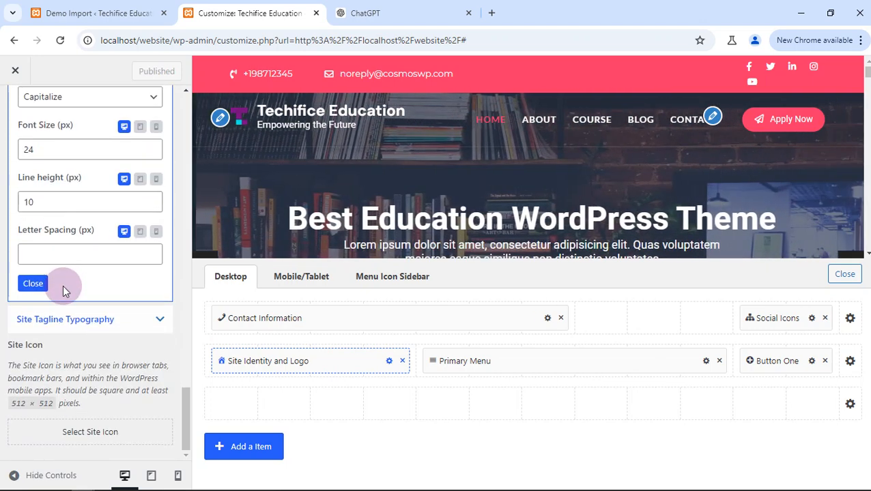
scroll(75, 286, up, 7)
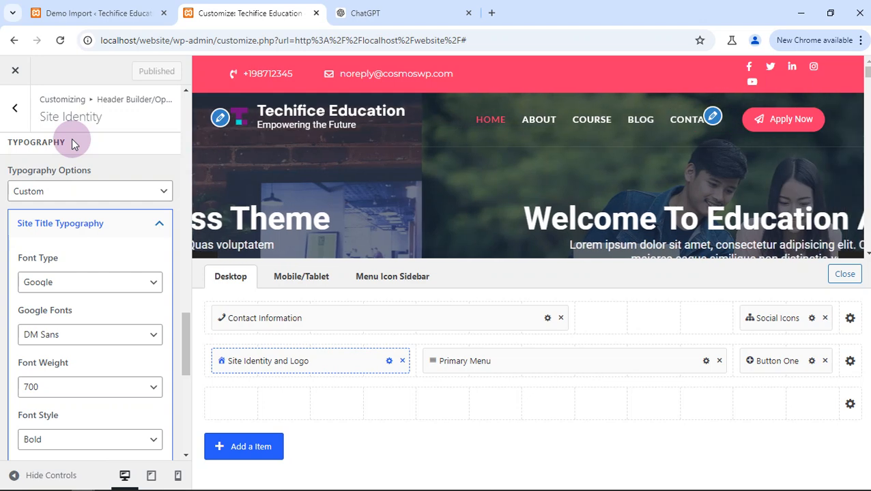
click(15, 109)
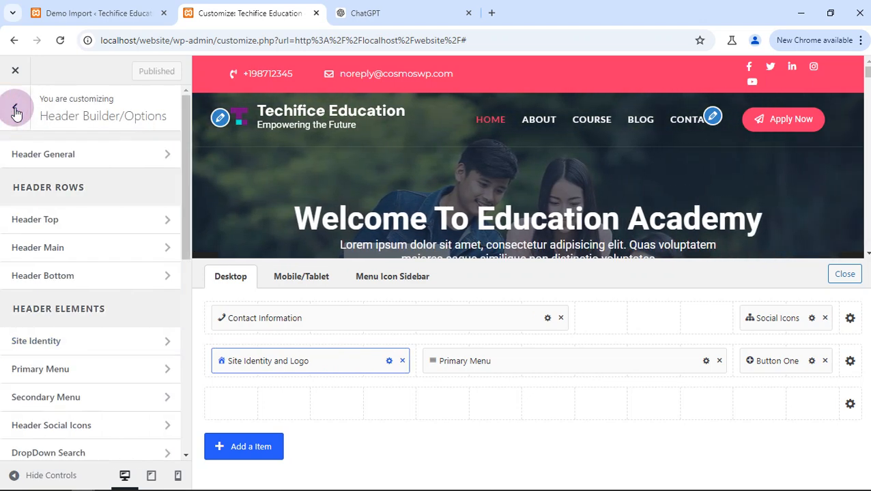
Step: Open the Header General settings and check the header position and general width choices
click(102, 156)
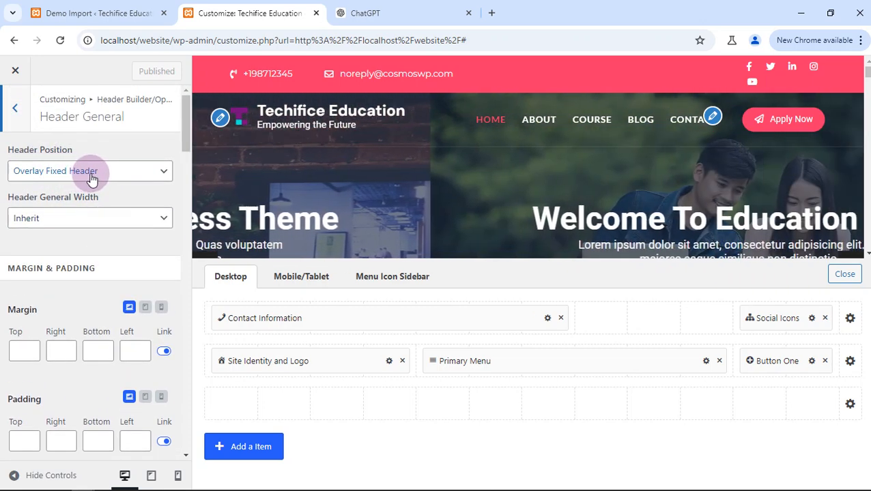
click(151, 180)
click(156, 178)
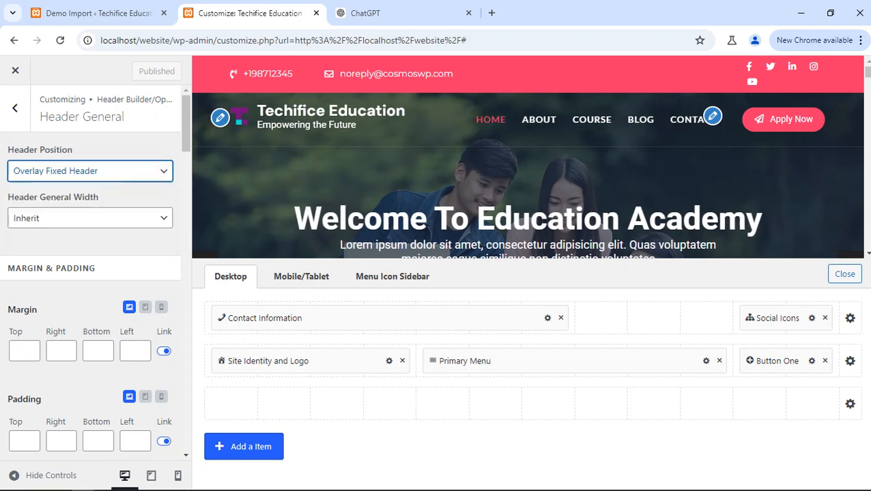
scroll(761, 147, down, 5)
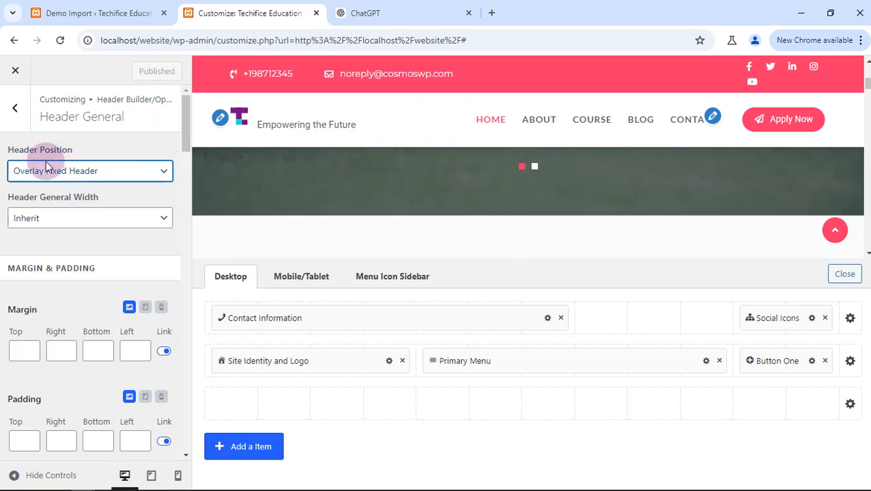
scroll(74, 204, down, 4)
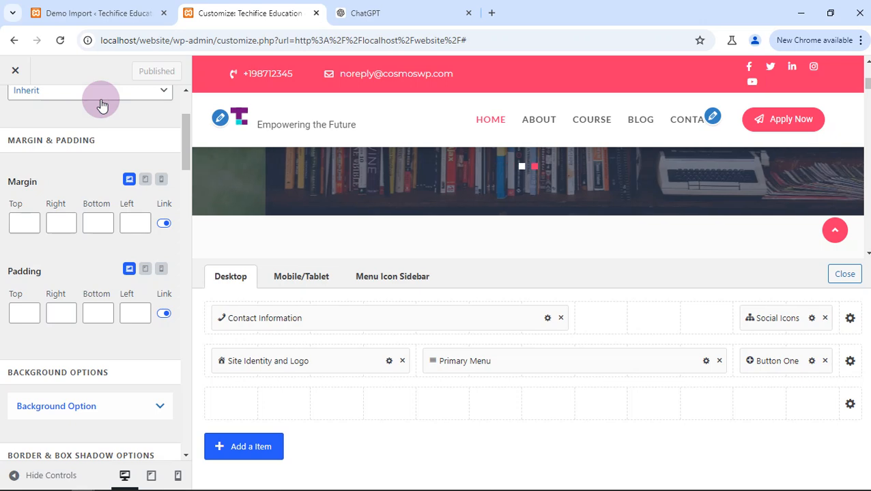
click(102, 96)
click(102, 117)
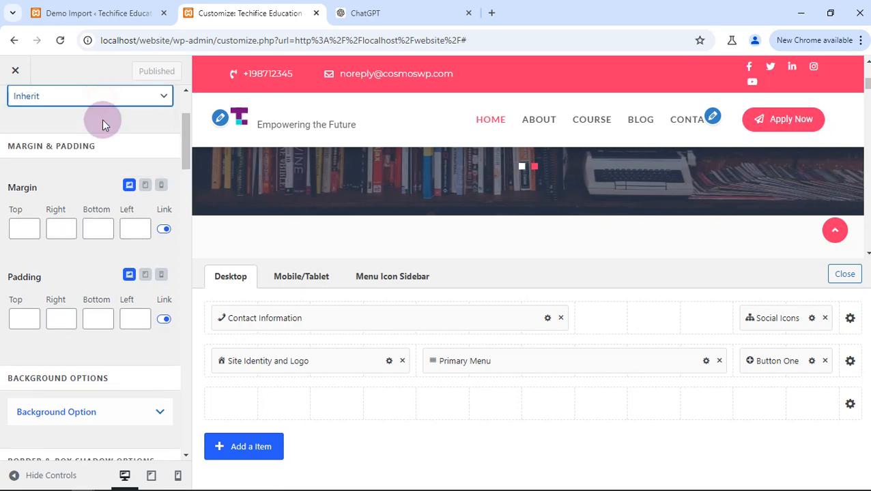
Step: Expand the general header's background options to examine the color and image settings, and collapse them again
scroll(139, 133, down, 6)
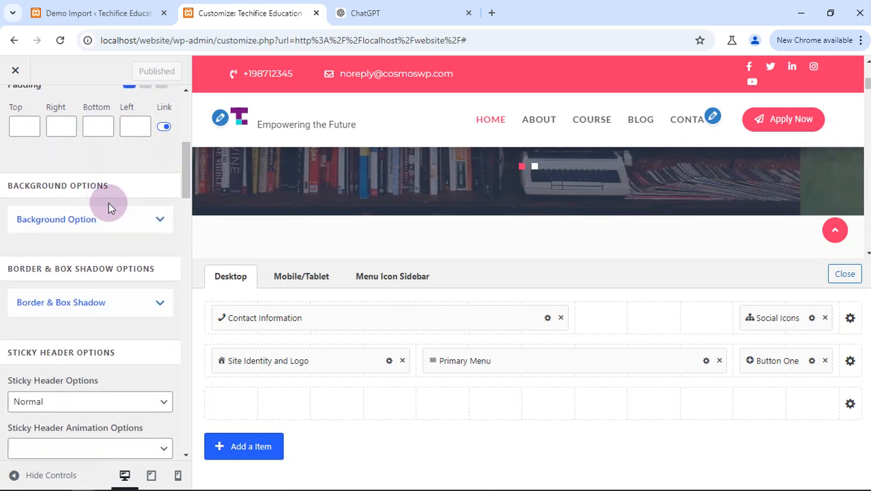
click(161, 221)
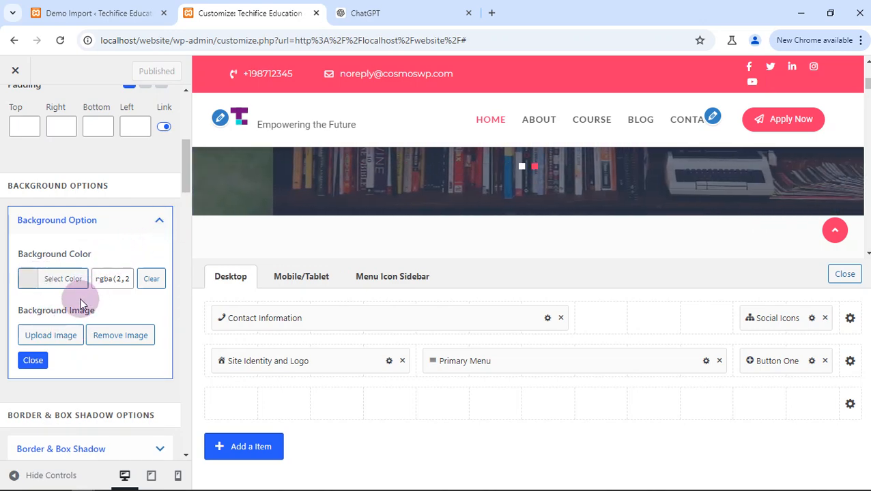
scroll(69, 314, down, 1)
click(47, 331)
scroll(49, 328, down, 1)
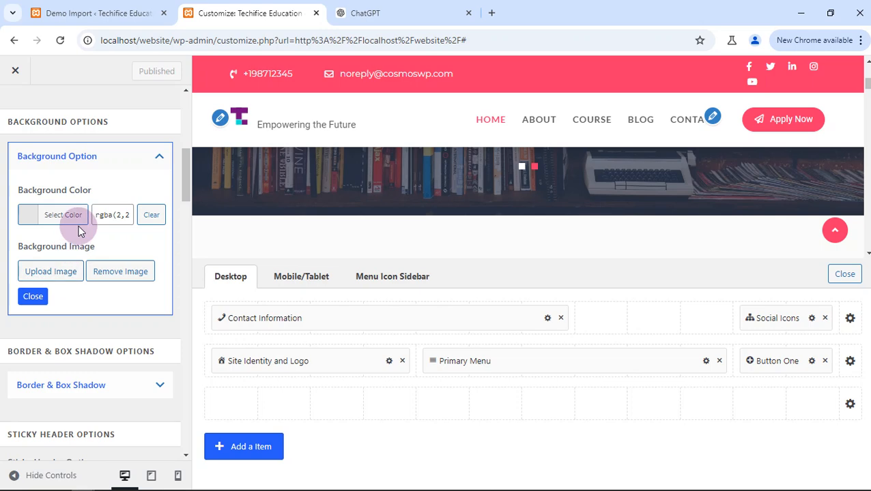
click(164, 166)
scroll(132, 204, down, 1)
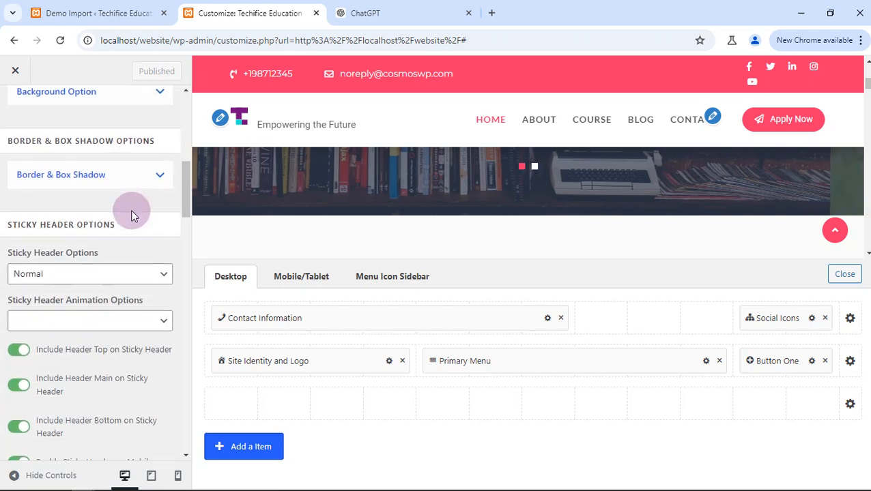
Step: Review the sticky header options and examine how the sticky header behaves further down the previewed page
scroll(126, 209, down, 1)
scroll(106, 196, down, 1)
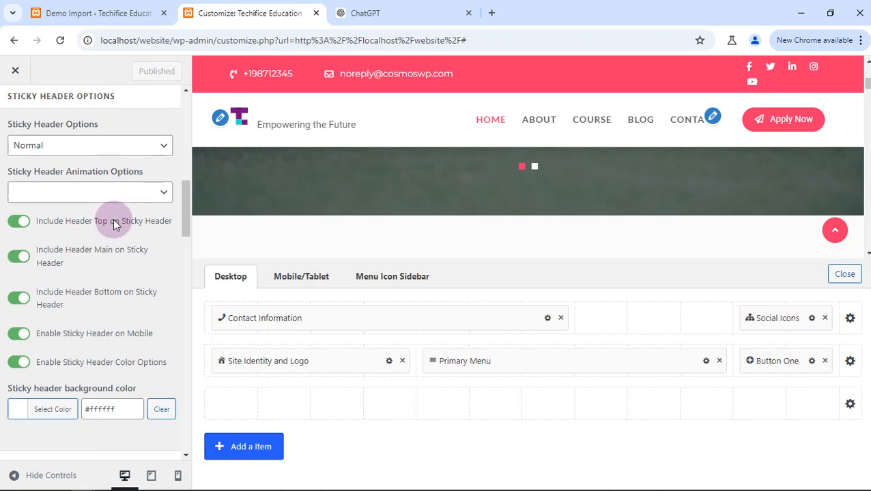
scroll(113, 218, down, 2)
scroll(117, 188, down, 1)
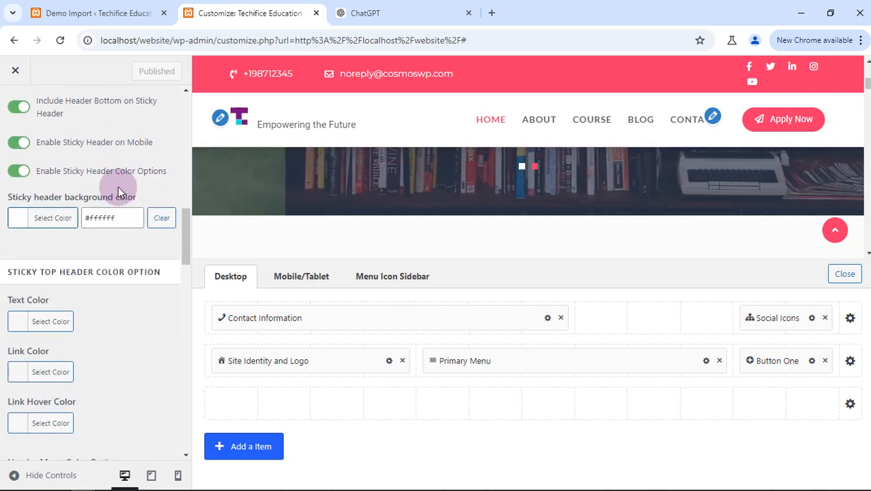
scroll(88, 172, up, 3)
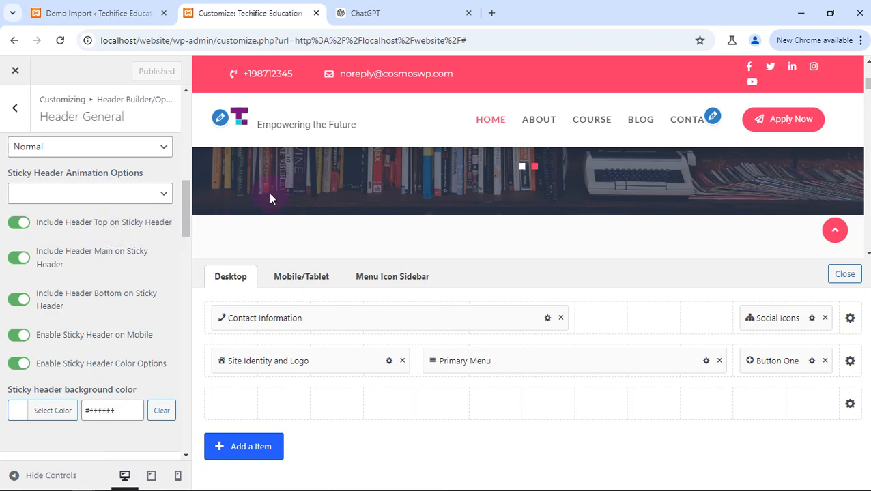
click(276, 75)
scroll(523, 122, down, 5)
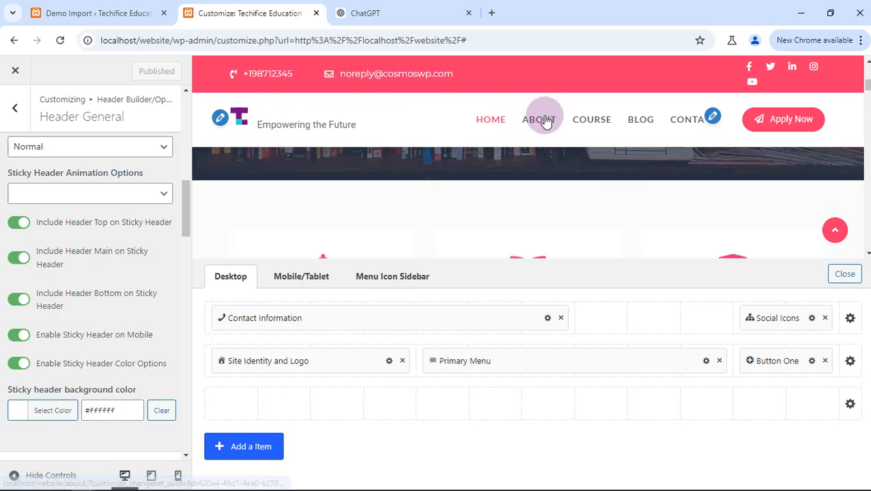
scroll(529, 151, down, 5)
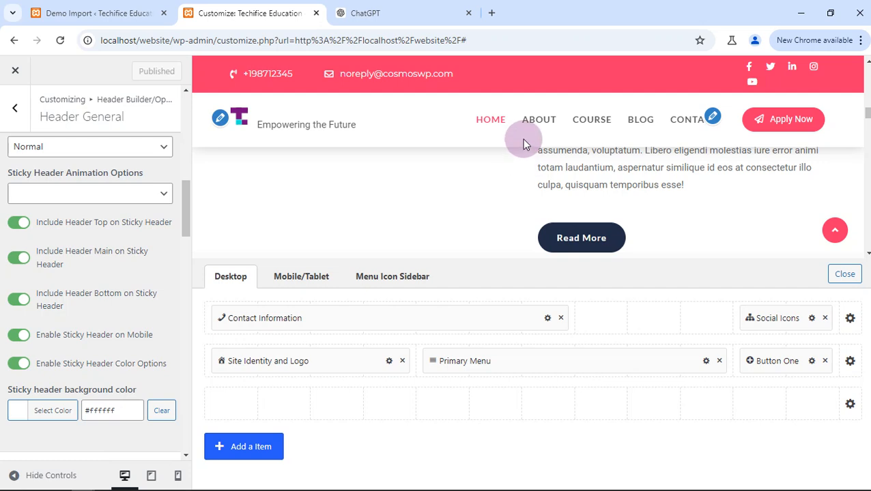
Step: Exclude the header top row from the sticky header, keep the header main row included, and check the page preview
click(25, 224)
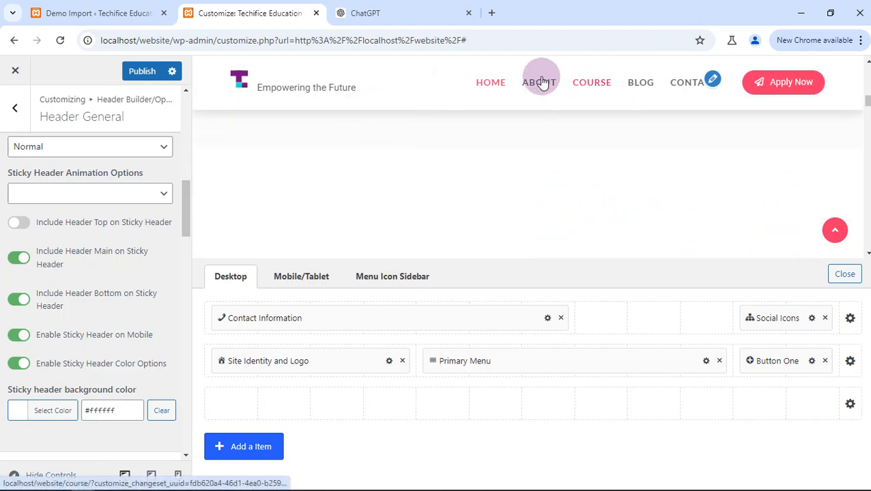
scroll(477, 129, down, 3)
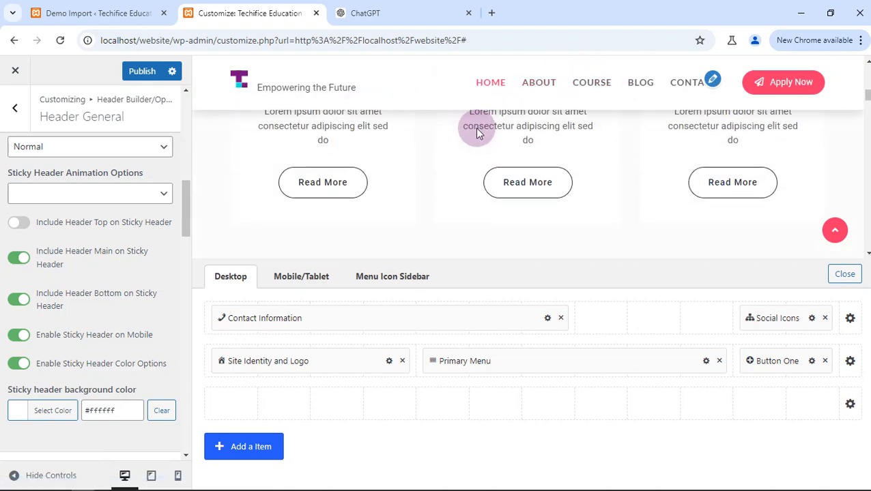
click(19, 263)
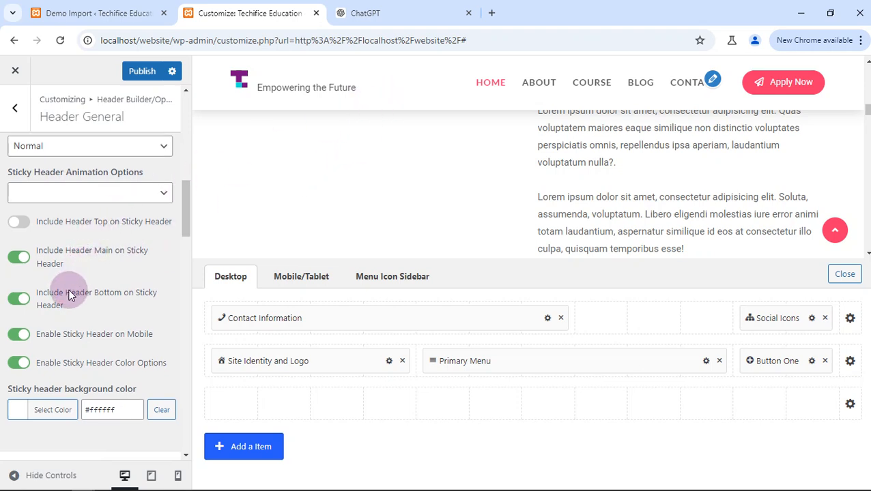
Step: Examine the sticky top, main and bottom header color options, including their text, link and menu colors
scroll(67, 290, down, 4)
scroll(71, 288, up, 2)
scroll(71, 285, up, 1)
scroll(111, 256, down, 3)
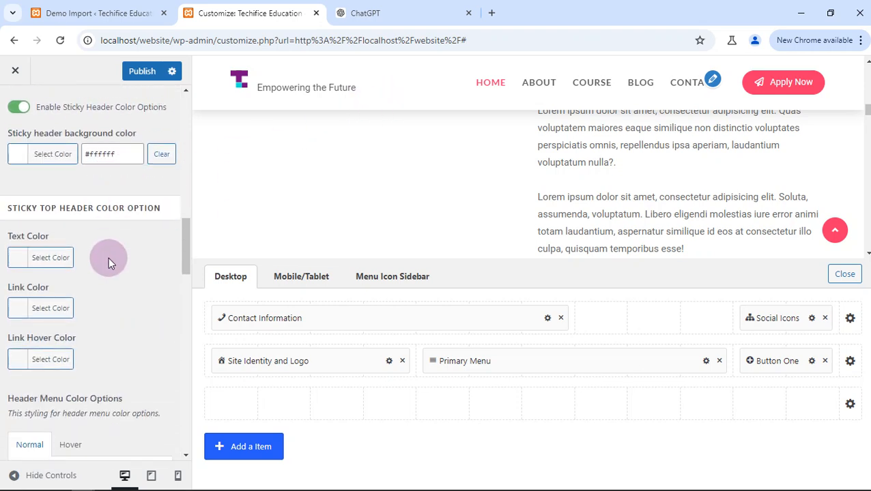
scroll(92, 256, down, 4)
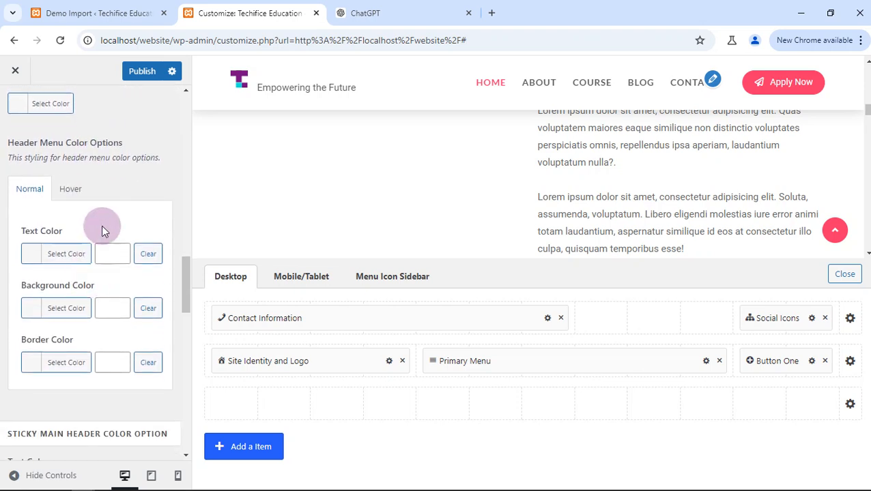
scroll(102, 231, down, 2)
scroll(102, 230, down, 6)
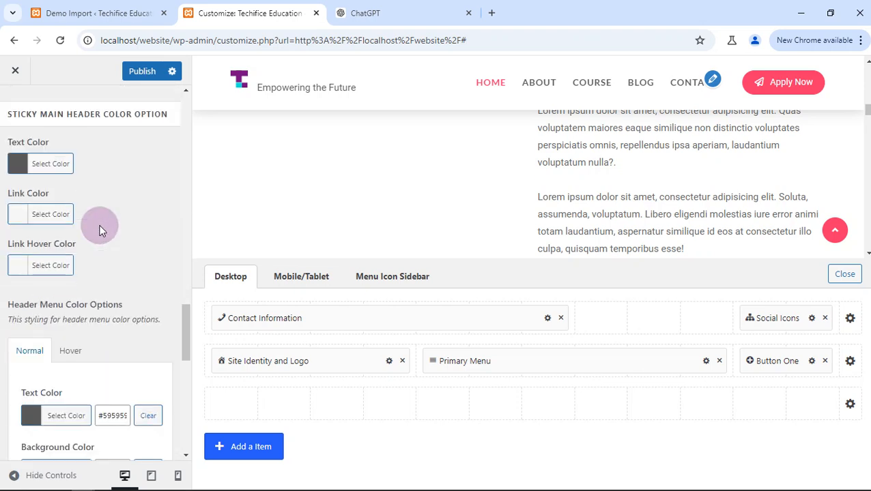
scroll(97, 227, up, 2)
scroll(98, 225, down, 7)
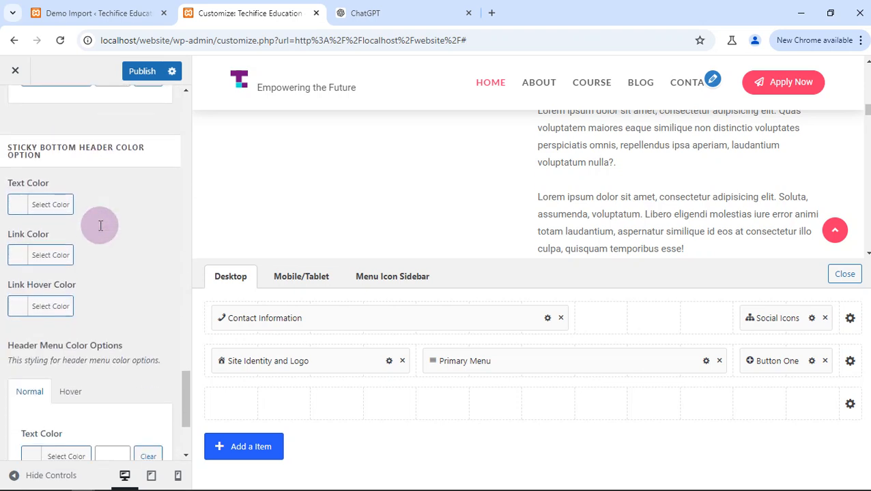
scroll(100, 225, down, 1)
scroll(101, 227, up, 4)
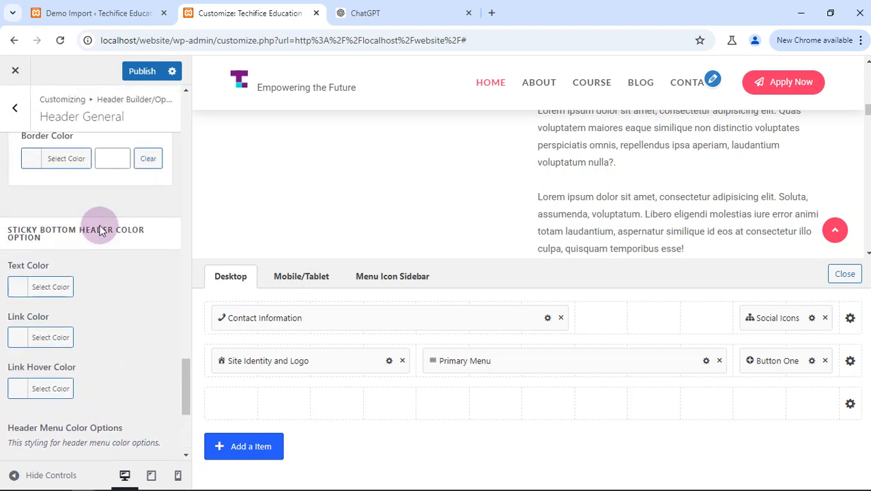
scroll(98, 228, down, 1)
scroll(96, 225, up, 3)
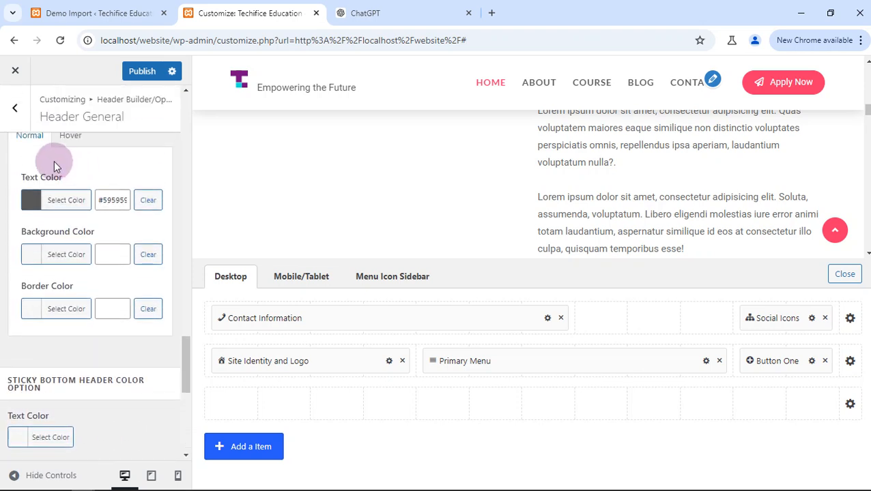
click(18, 111)
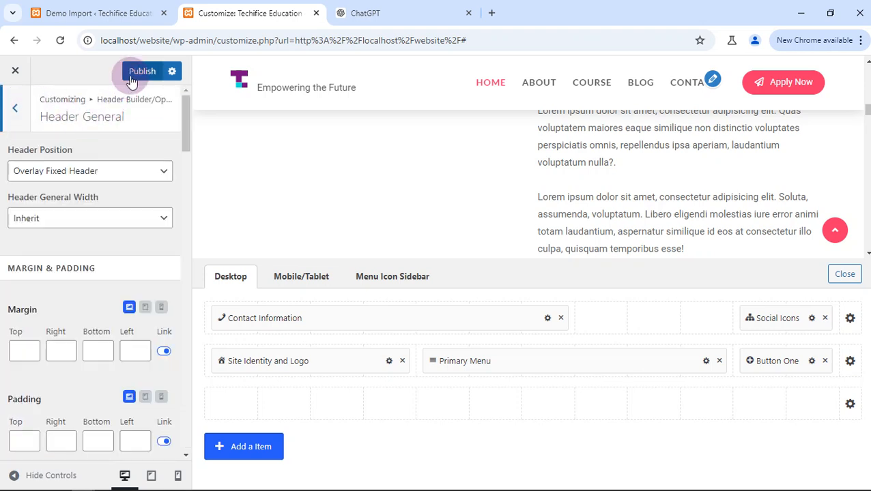
Step: Publish the header changes, examine the Header Main row's height, margin and padding settings, and check the page preview
click(20, 114)
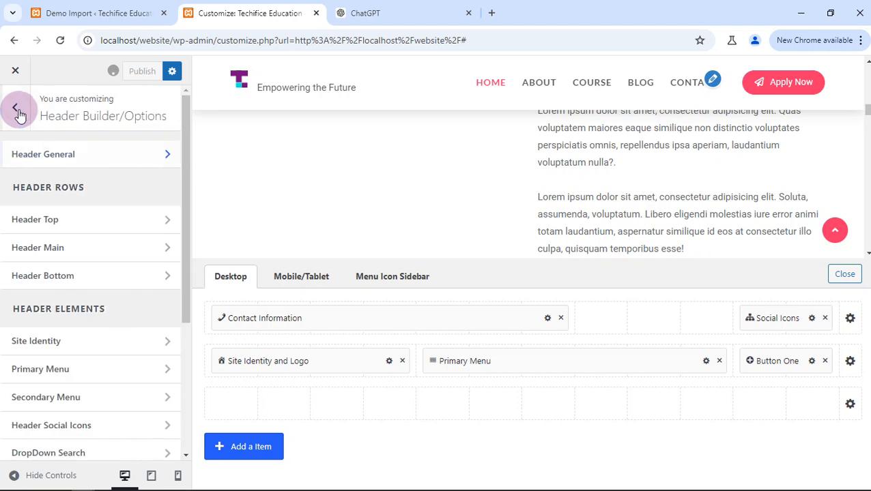
click(69, 256)
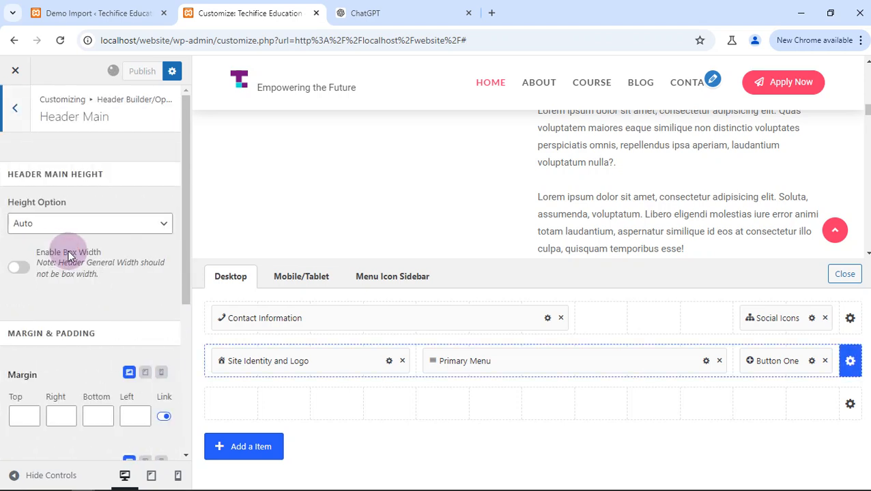
scroll(72, 227, down, 2)
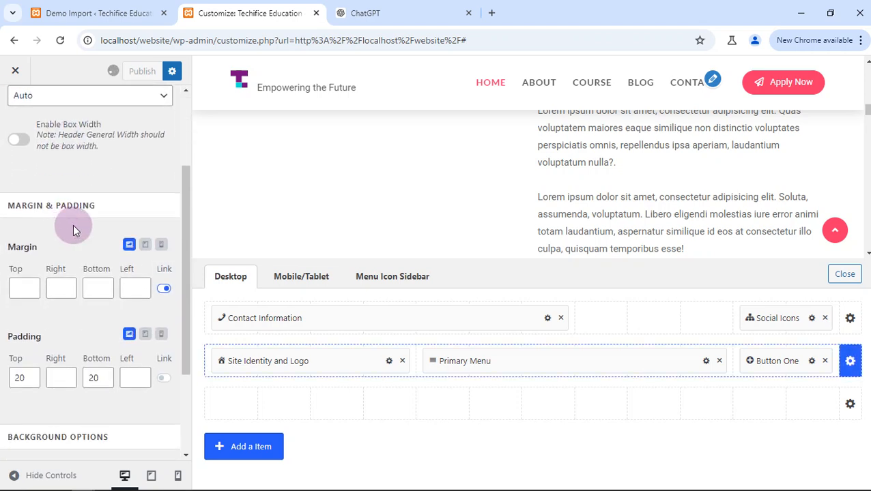
scroll(300, 166, up, 10)
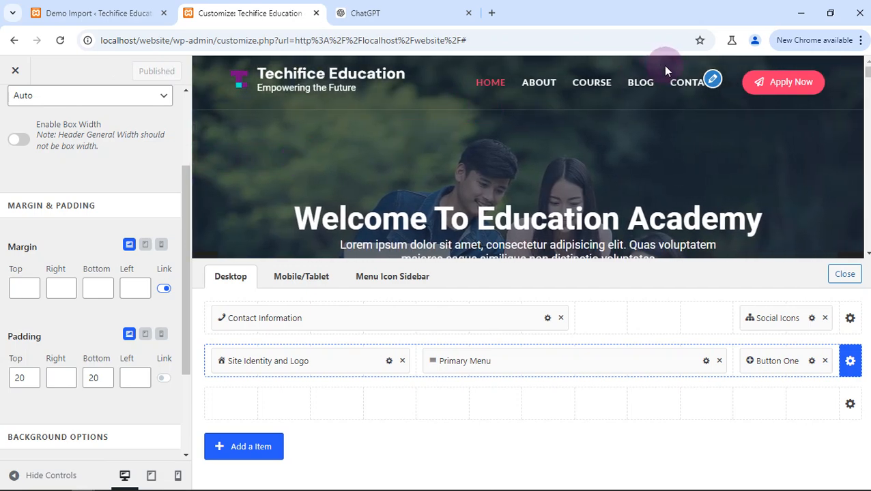
Step: Open the menu locations from the previewed header menu and examine the primary, secondary and footer menu assignments, keeping Primary Menu for the header
click(711, 80)
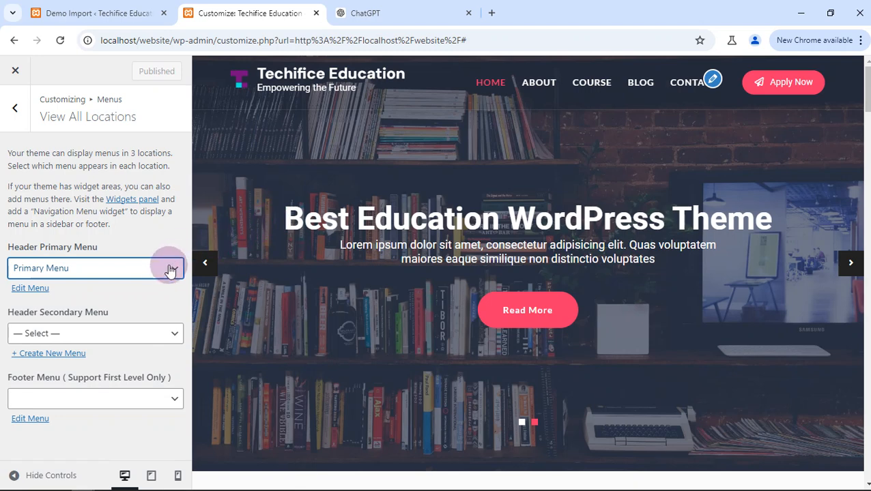
click(166, 270)
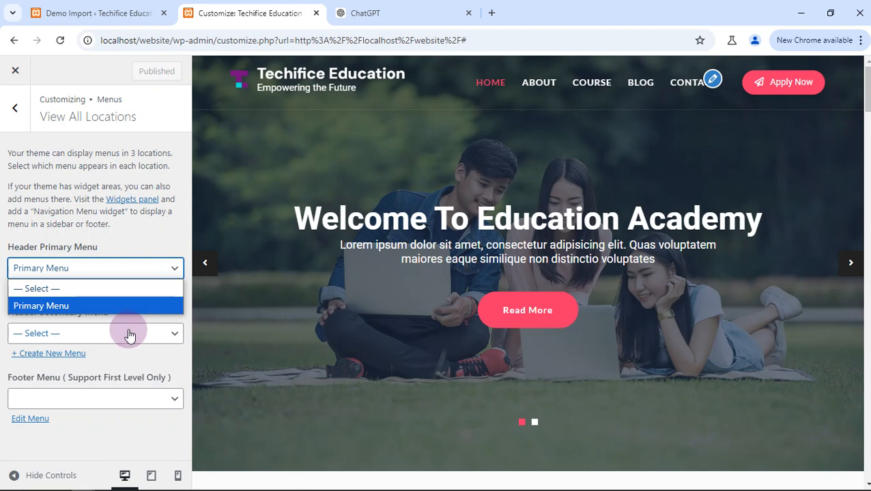
click(136, 309)
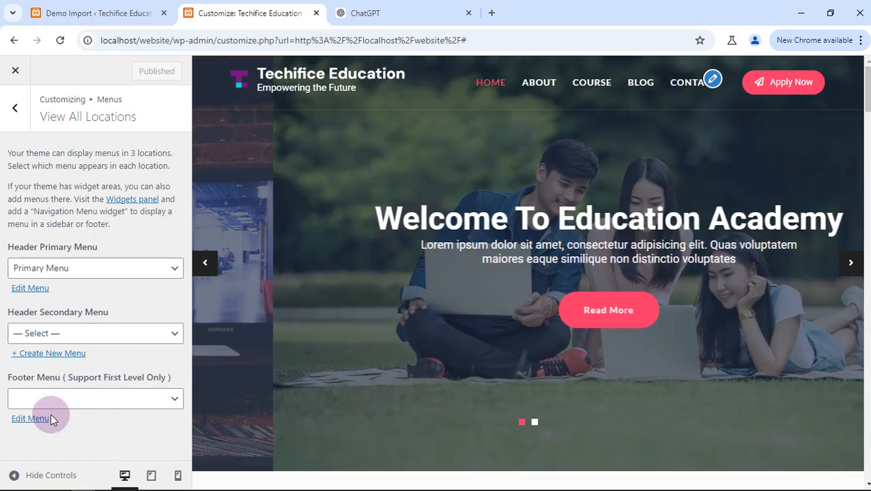
click(30, 422)
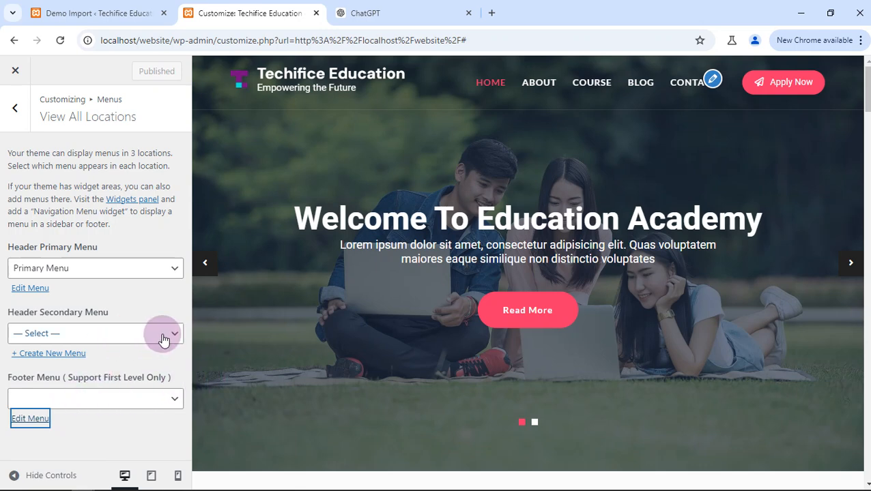
scroll(248, 341, down, 4)
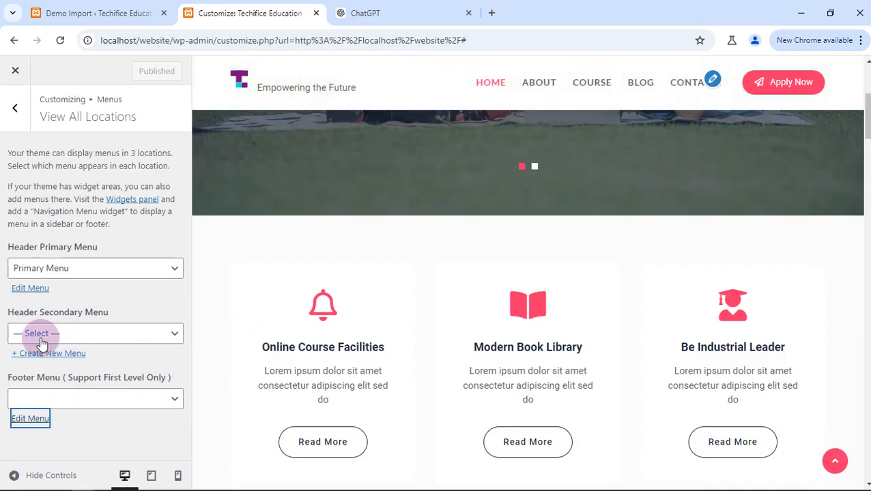
scroll(266, 332, up, 2)
scroll(266, 333, up, 1)
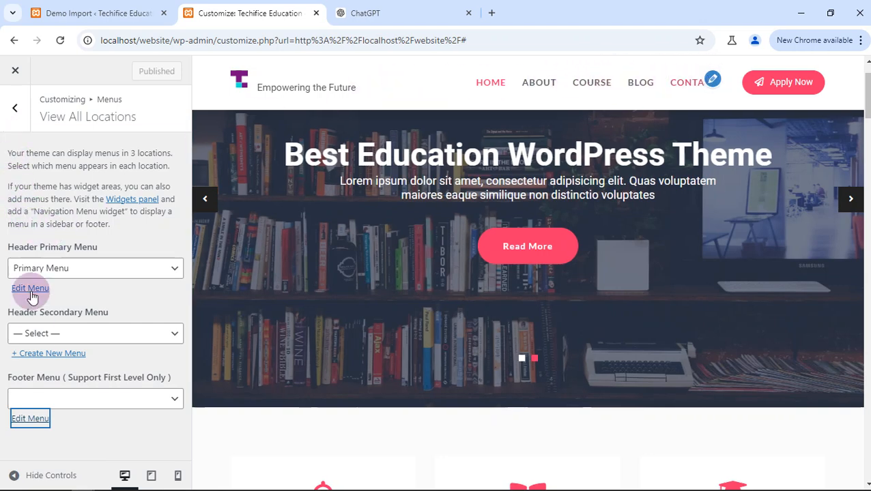
Step: Open the WordPress Menus admin page and compare the Primary Menu structure with the header menu in the customizer preview
key(ctrl+shift+Tab)
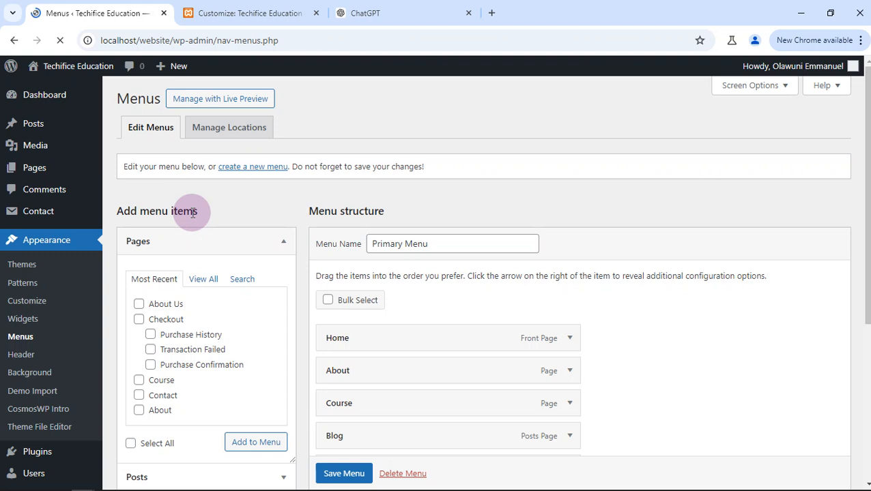
scroll(193, 213, down, 2)
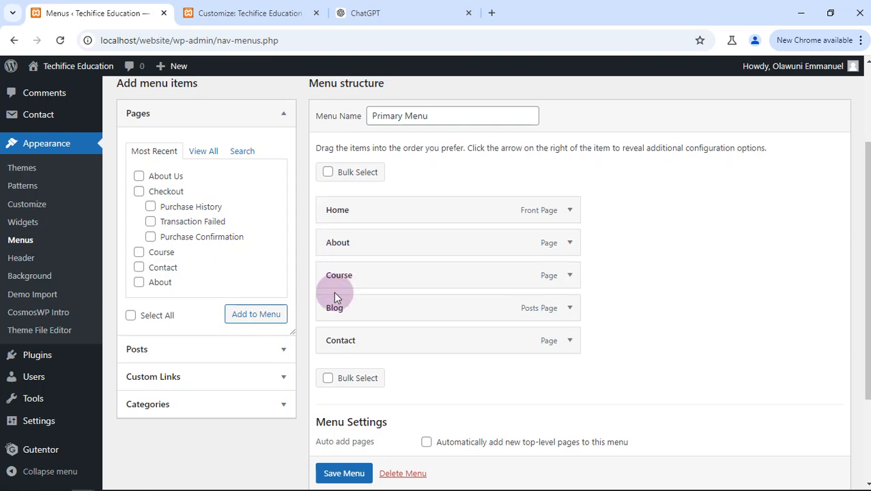
click(259, 11)
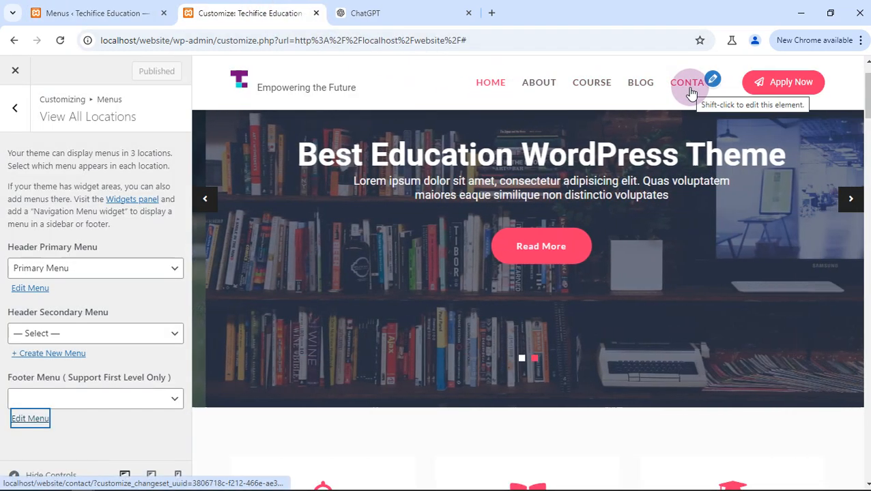
click(100, 16)
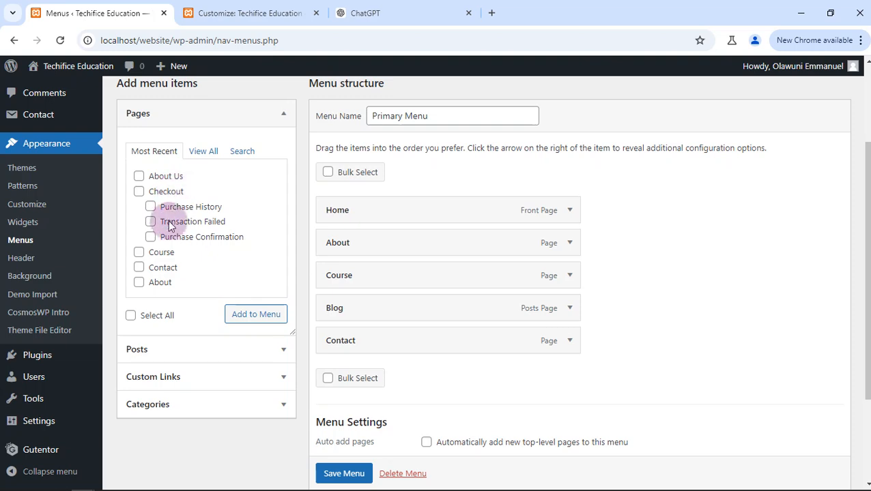
Step: Show all available pages in the Pages section of the menu editor and review which ones can be added
scroll(164, 259, down, 1)
scroll(167, 239, up, 2)
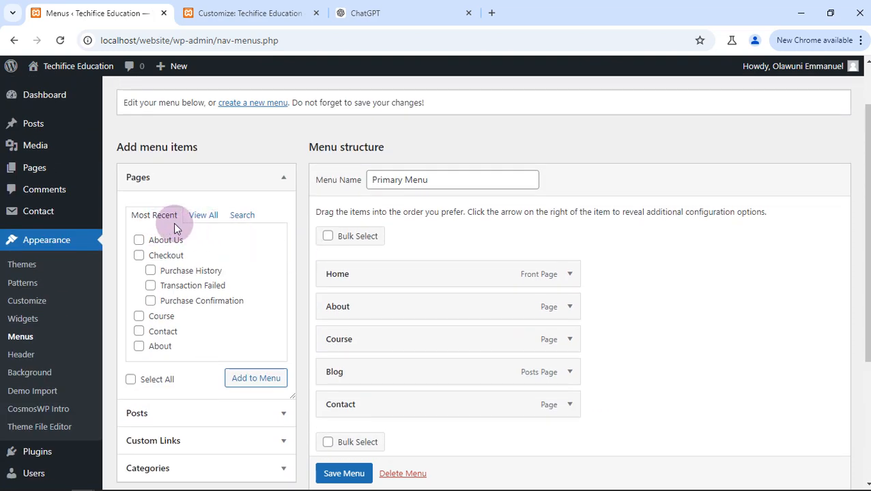
scroll(177, 225, down, 1)
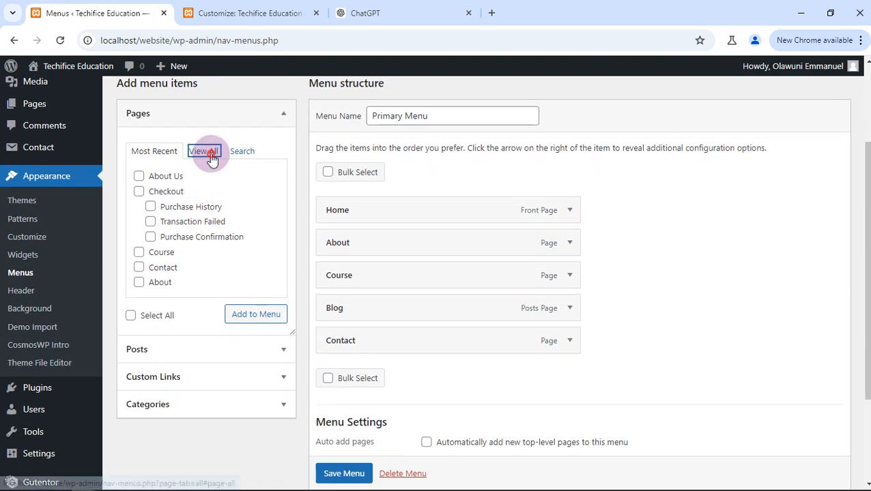
click(204, 151)
scroll(157, 207, down, 1)
scroll(158, 205, up, 2)
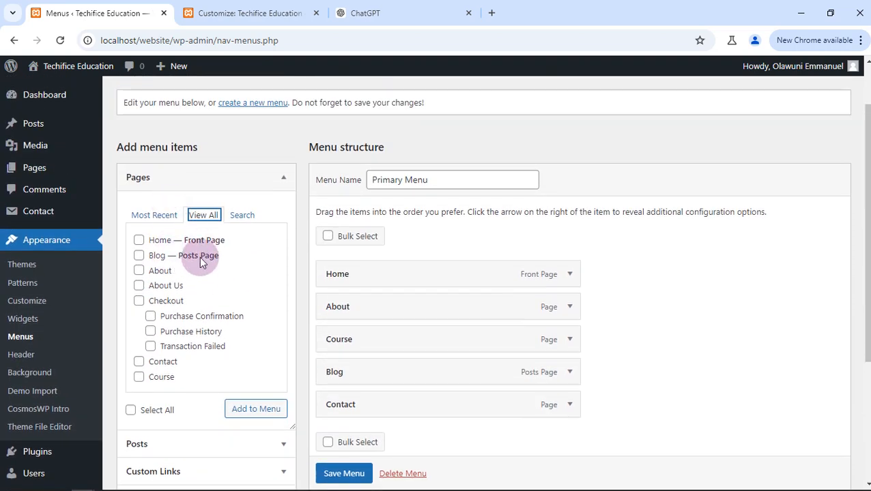
scroll(193, 272, down, 1)
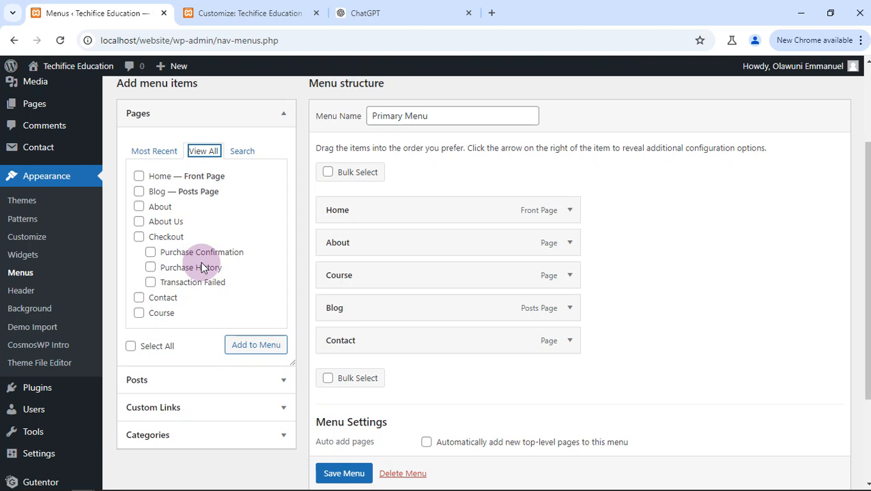
Step: Examine the Primary Menu's settings, including automatic page adding and its display locations
scroll(202, 267, down, 3)
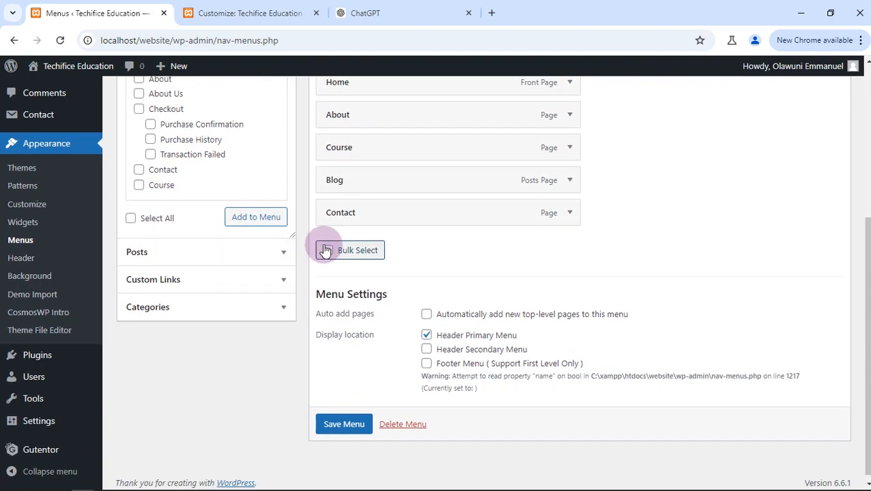
scroll(831, 230, up, 2)
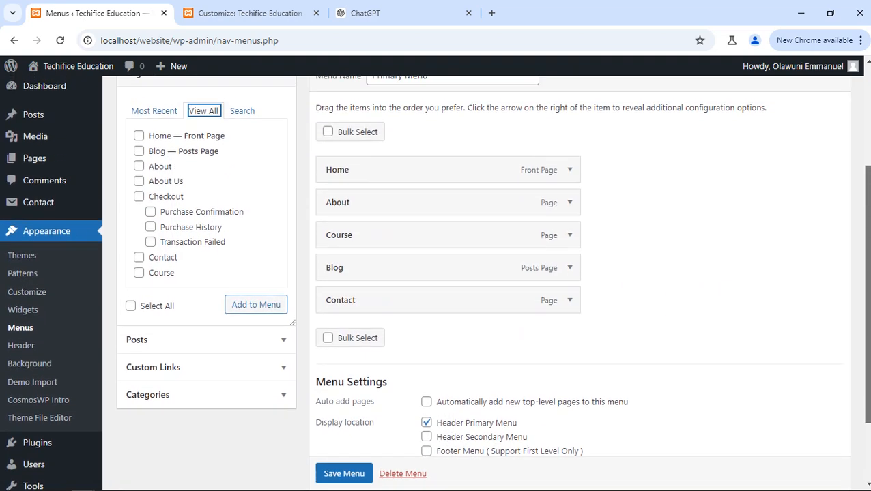
scroll(389, 287, down, 3)
Step: Return from the menu locations to the customizer's main section list and look through its sections and the Theme Options
click(294, 14)
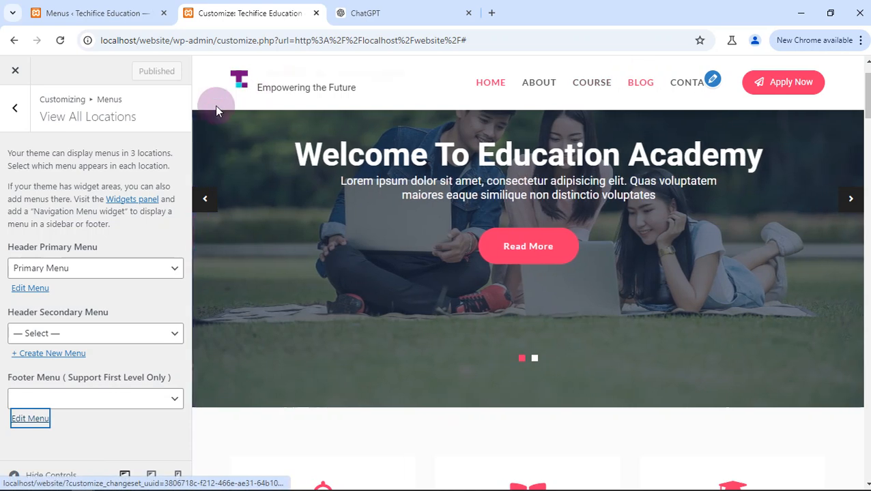
click(15, 109)
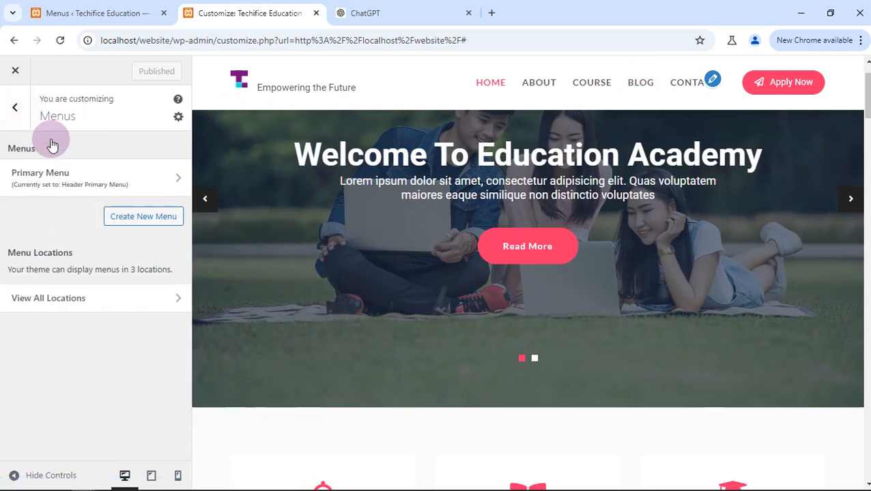
click(15, 109)
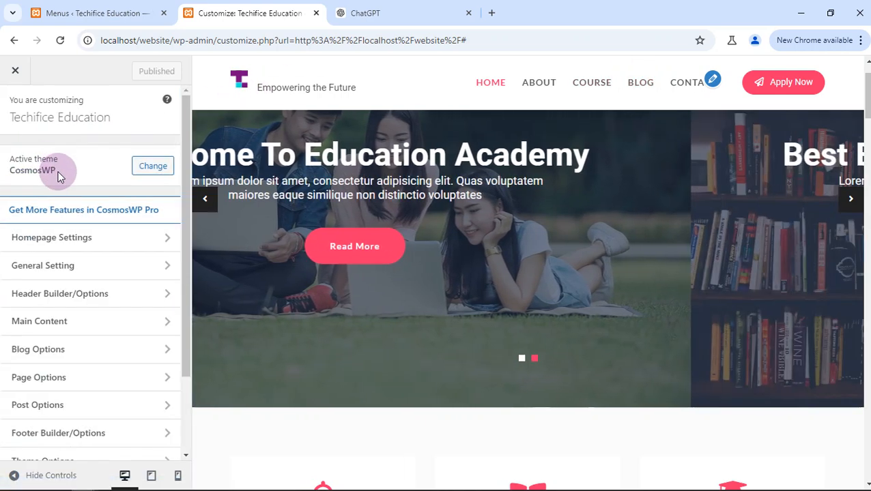
scroll(62, 197, down, 2)
scroll(68, 208, up, 2)
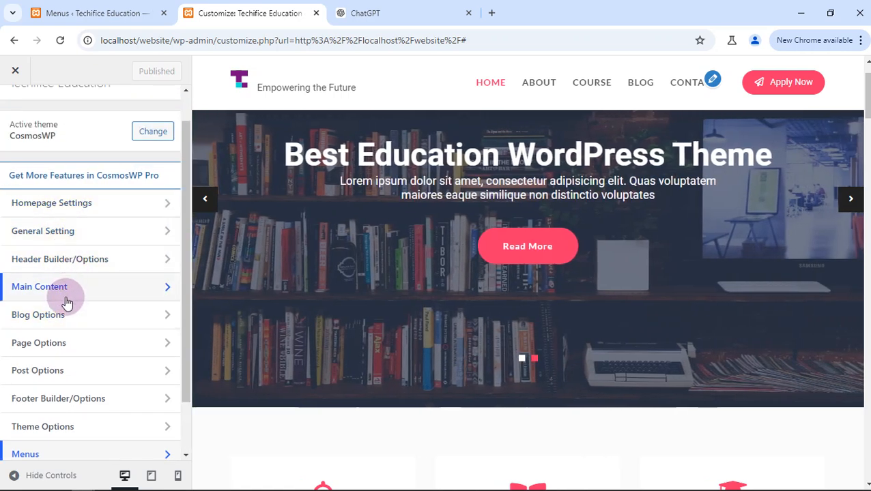
scroll(66, 327, down, 2)
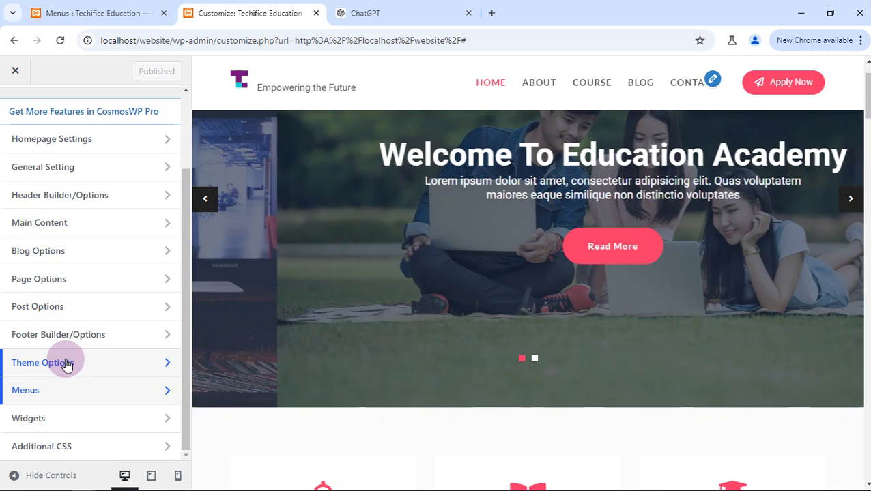
click(67, 364)
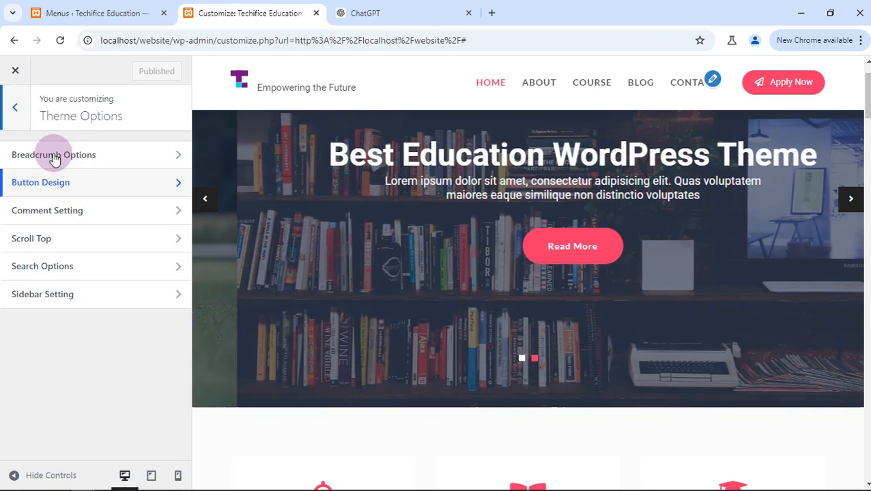
key(Escape)
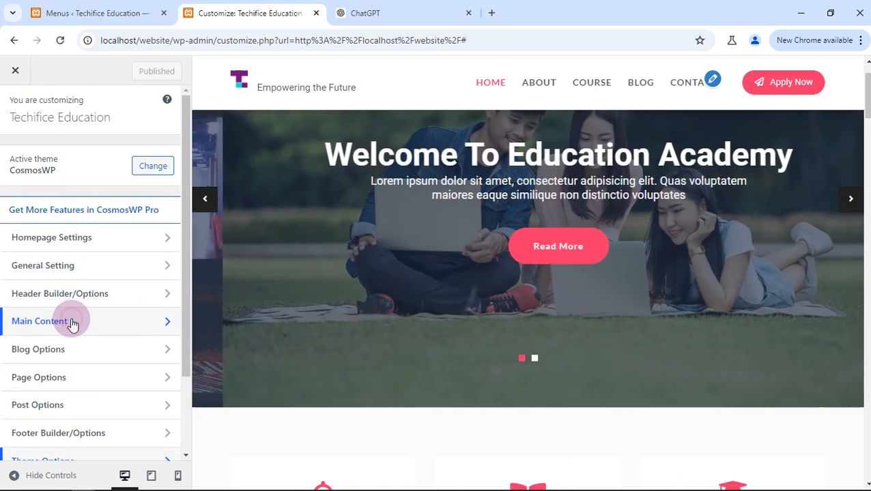
Step: Set the Banner Overlay Color in the main content's Banner Section to purple #8224e3
click(73, 322)
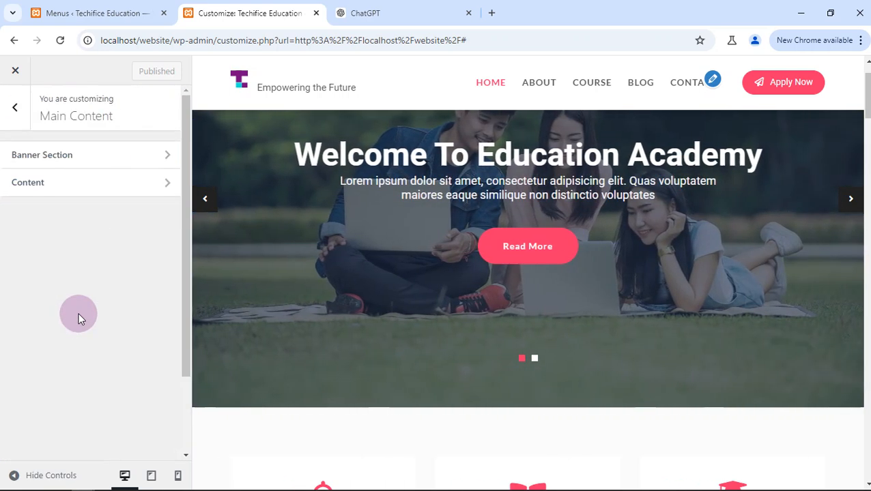
click(100, 157)
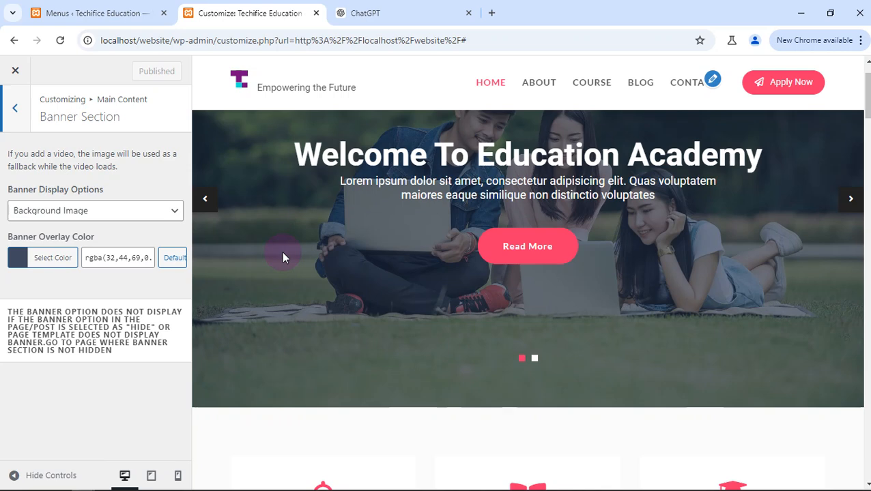
click(21, 259)
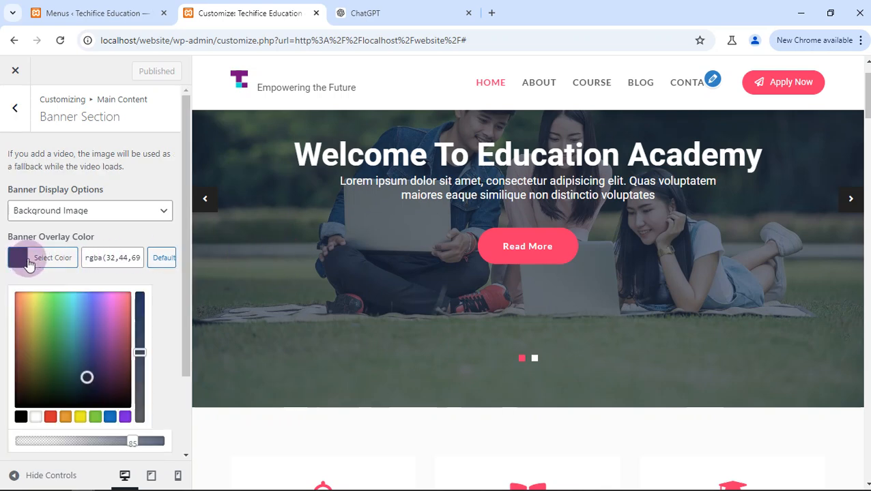
click(120, 416)
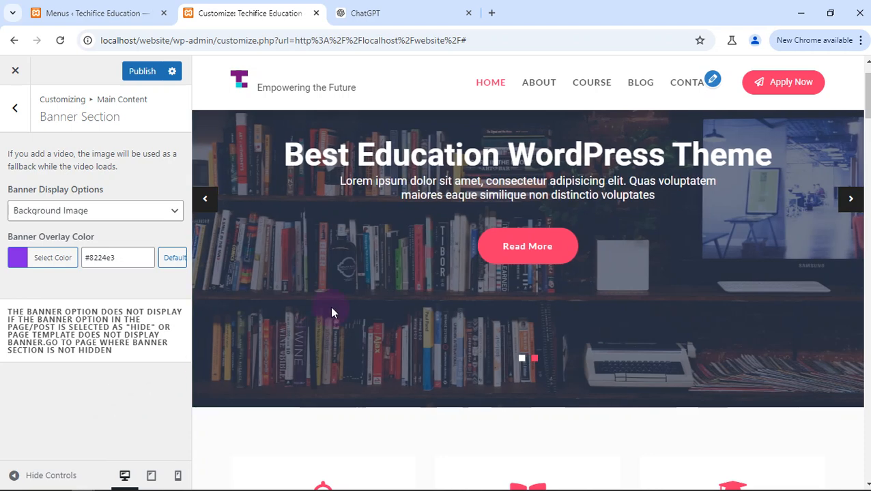
Step: Try #ff2861 as the banner overlay color, check the page preview, and set the color back to #8224e3
scroll(332, 307, up, 1)
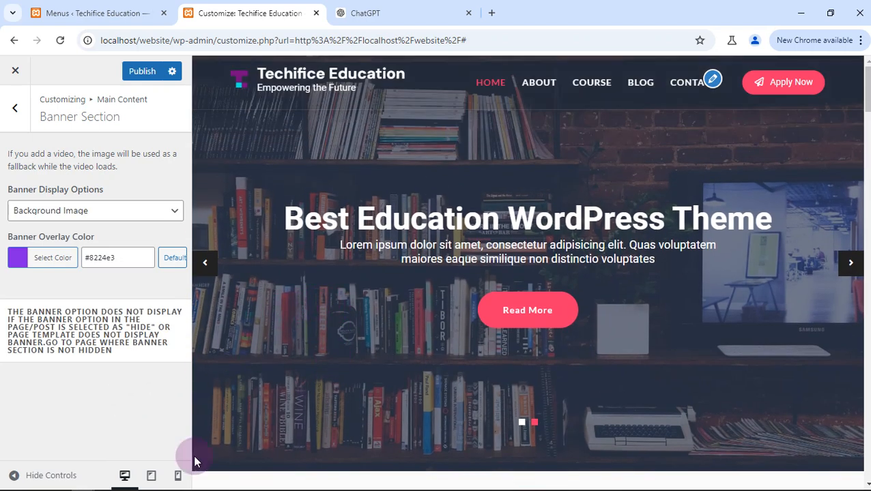
click(16, 260)
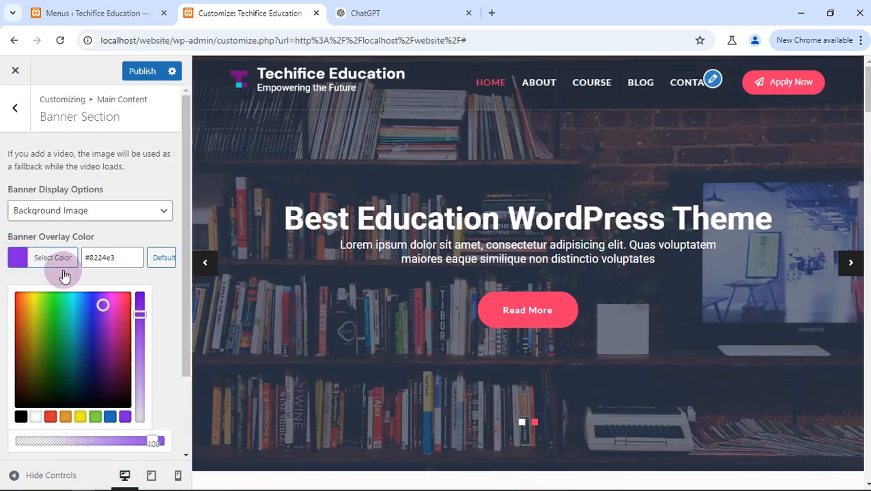
drag(75, 310, 136, 292)
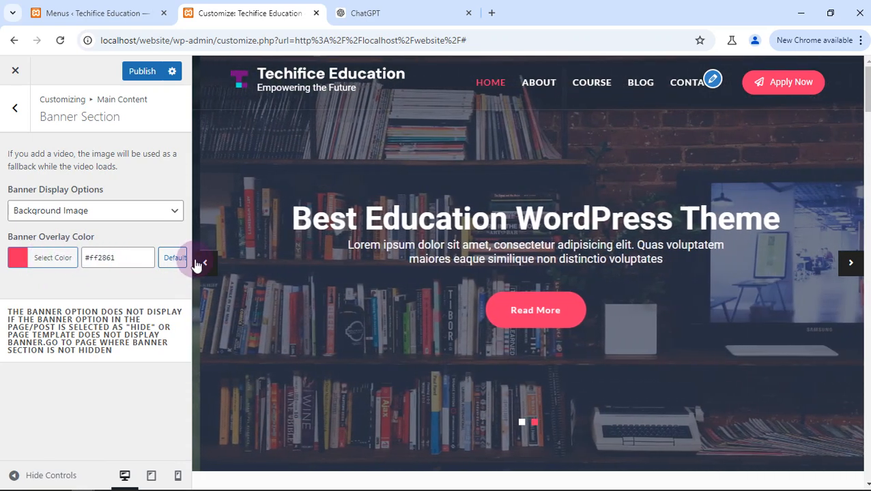
click(63, 260)
click(124, 417)
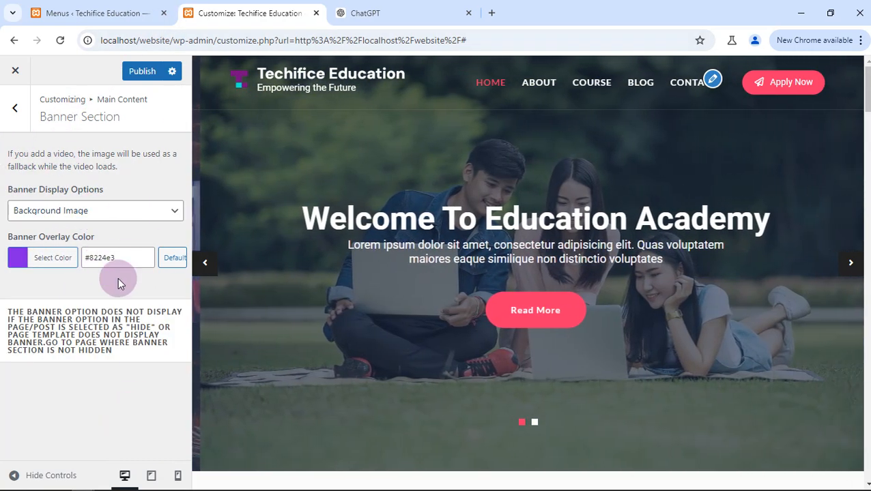
Step: Try Background Color as the banner display option, look through its title, alignment and color settings, and switch back to Background Image
click(122, 216)
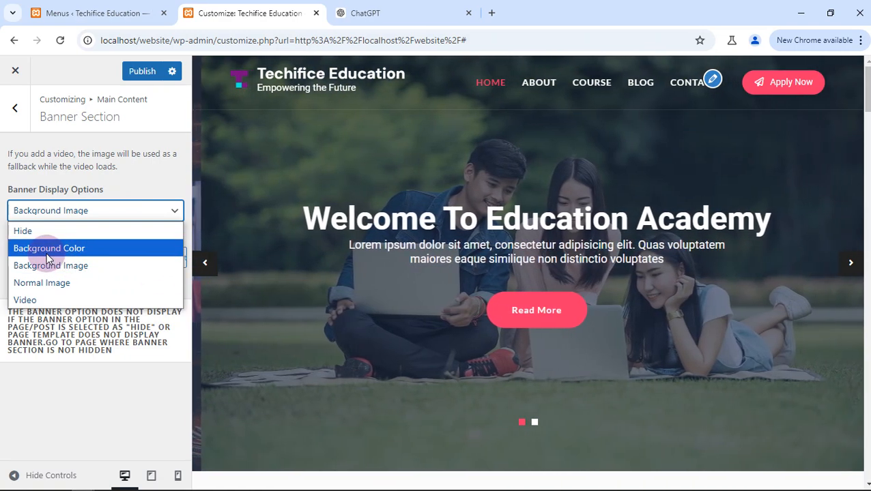
click(47, 250)
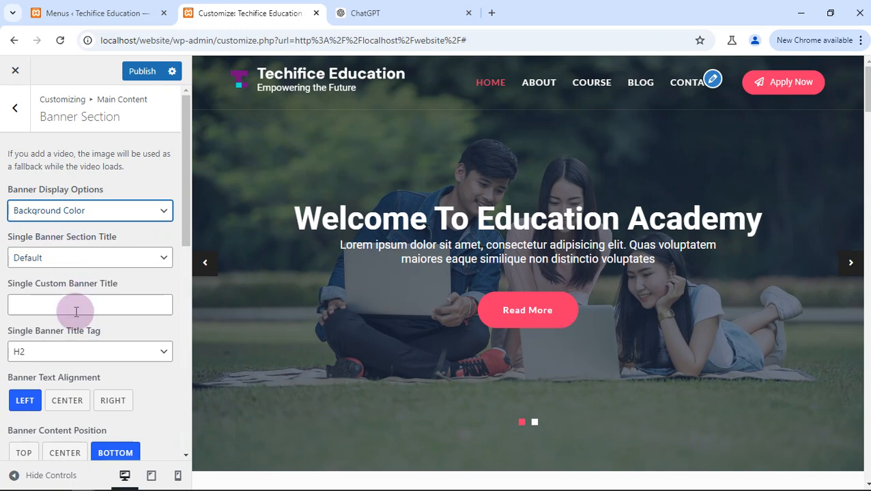
scroll(72, 301, down, 3)
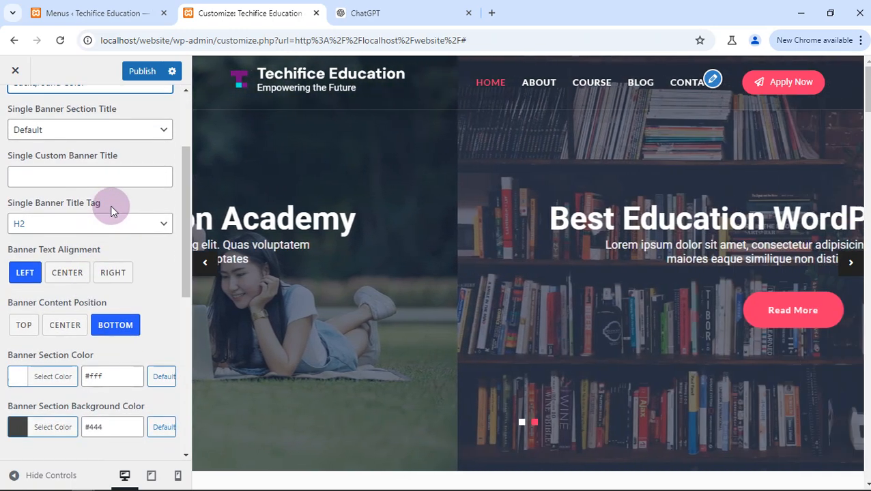
scroll(107, 174, down, 1)
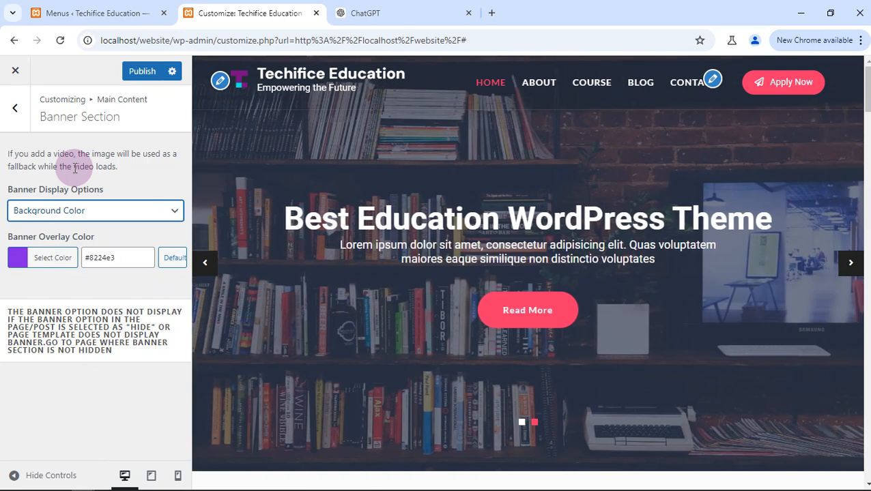
click(75, 212)
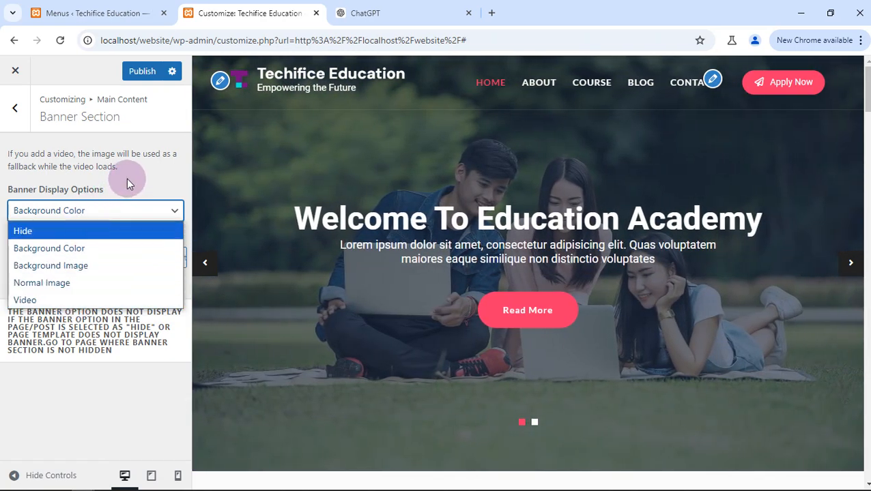
click(113, 213)
click(109, 212)
click(96, 250)
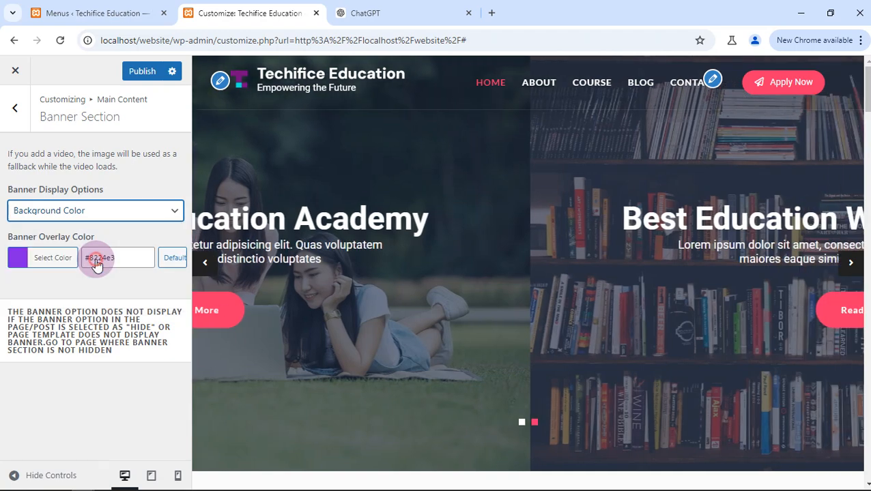
key(Up)
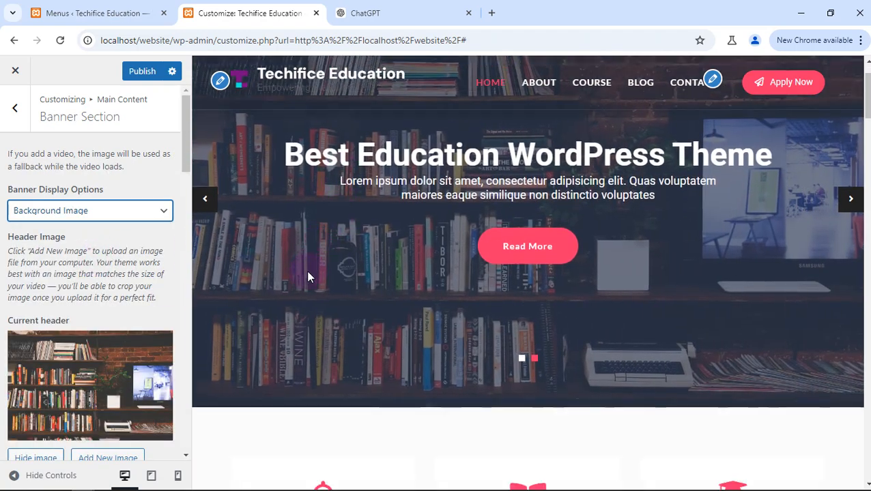
Step: Add Techifice-logo-scaled.jpg from the media library as the banner's header image, skipping the crop
click(155, 330)
scroll(103, 293, down, 2)
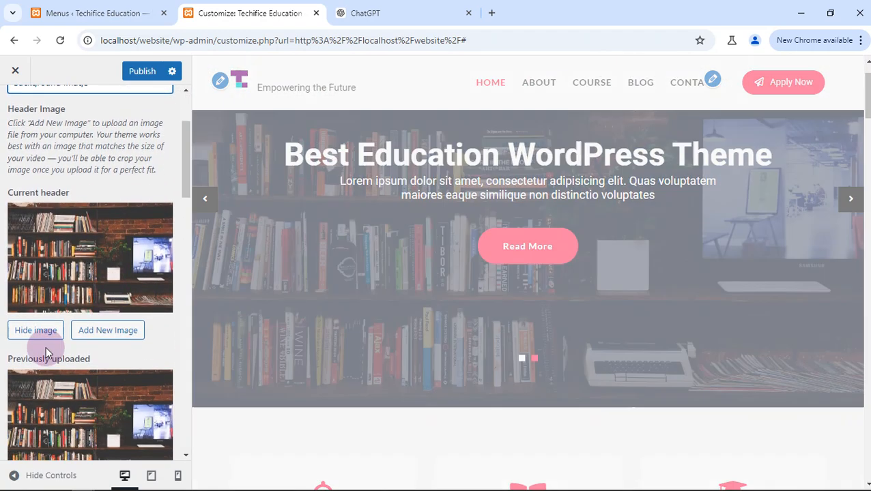
scroll(75, 300, down, 3)
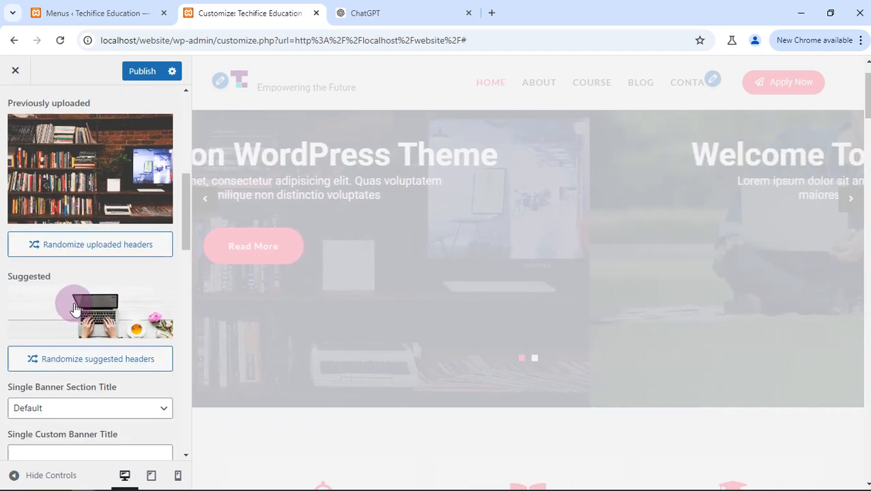
scroll(81, 310, up, 1)
click(81, 312)
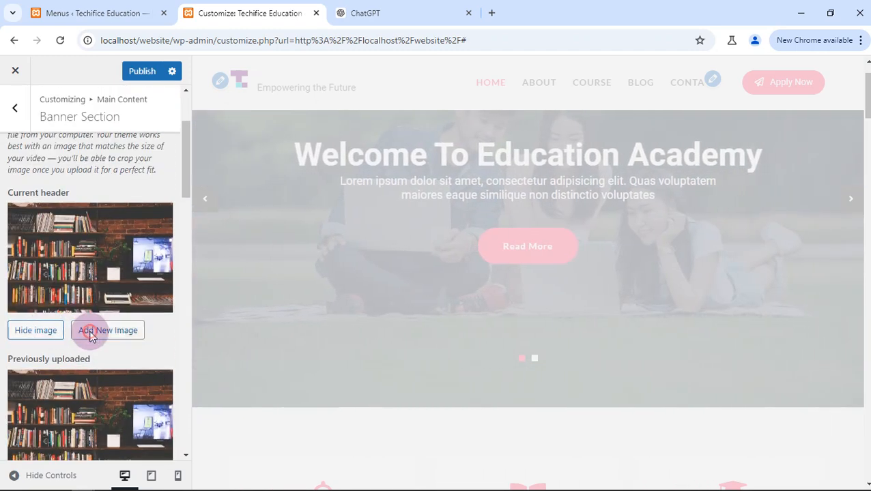
click(91, 335)
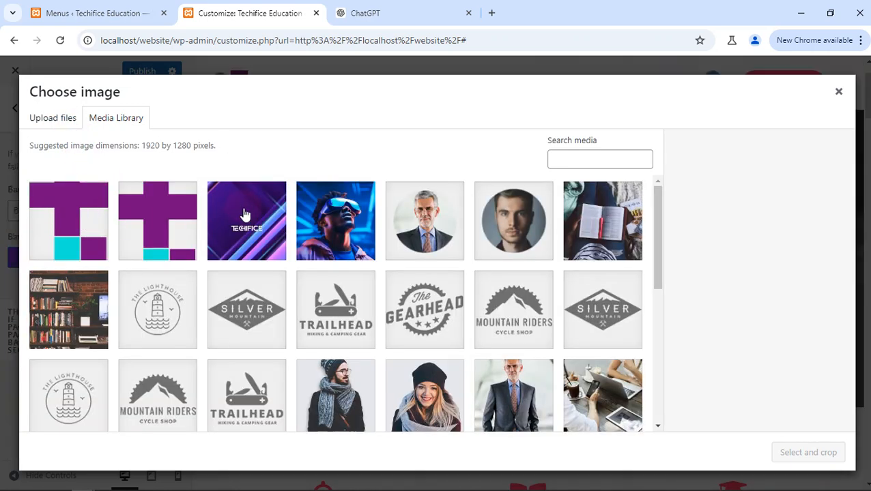
click(245, 215)
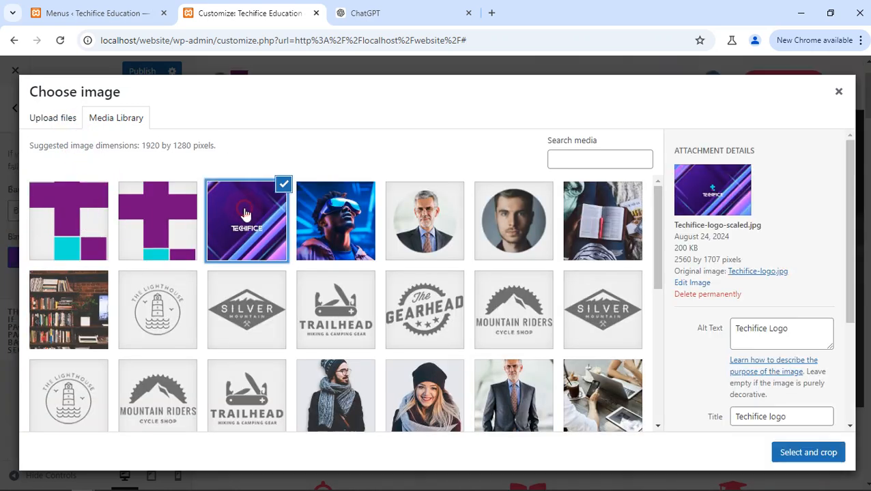
click(782, 452)
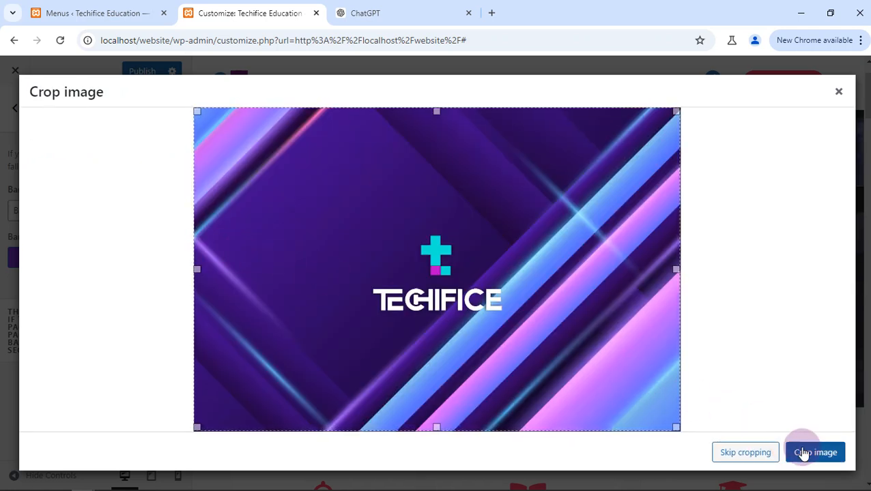
click(755, 452)
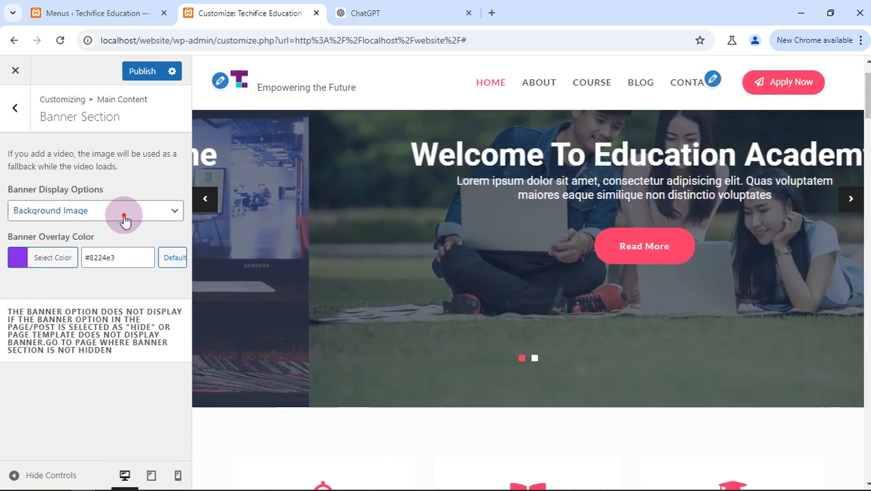
Step: Review the banner's display options and overlay color picker, keeping Background Image selected
click(125, 219)
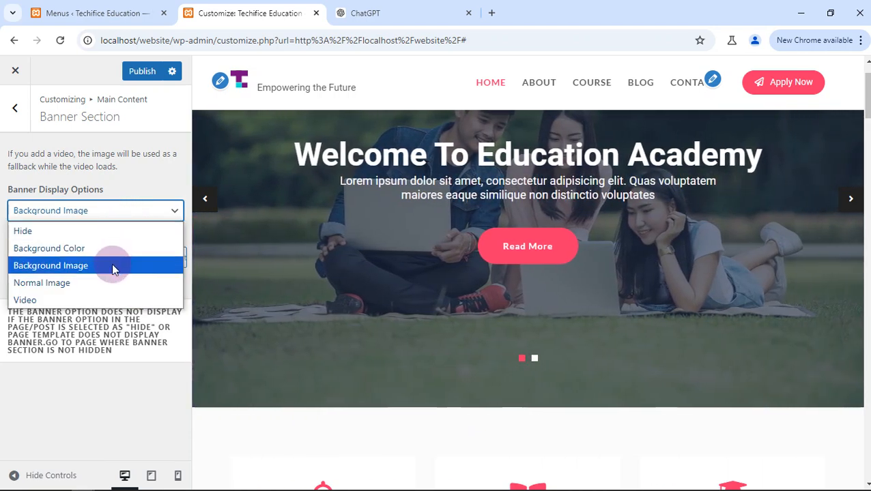
click(113, 265)
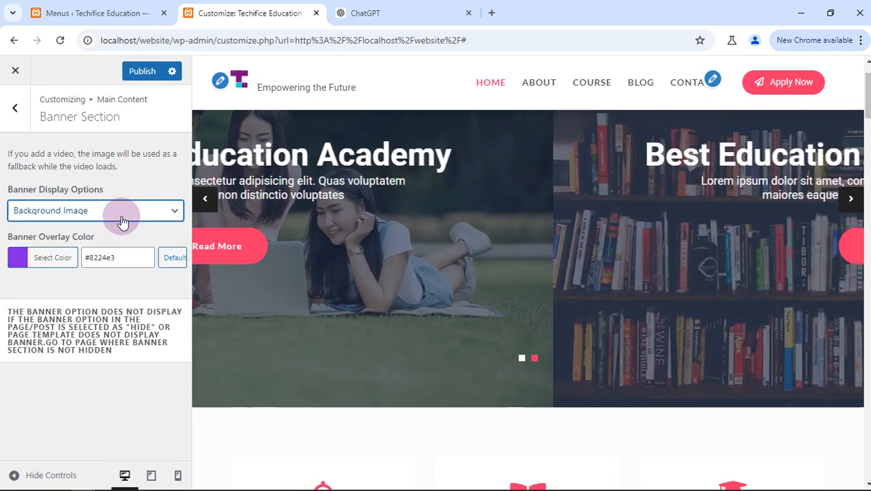
click(120, 217)
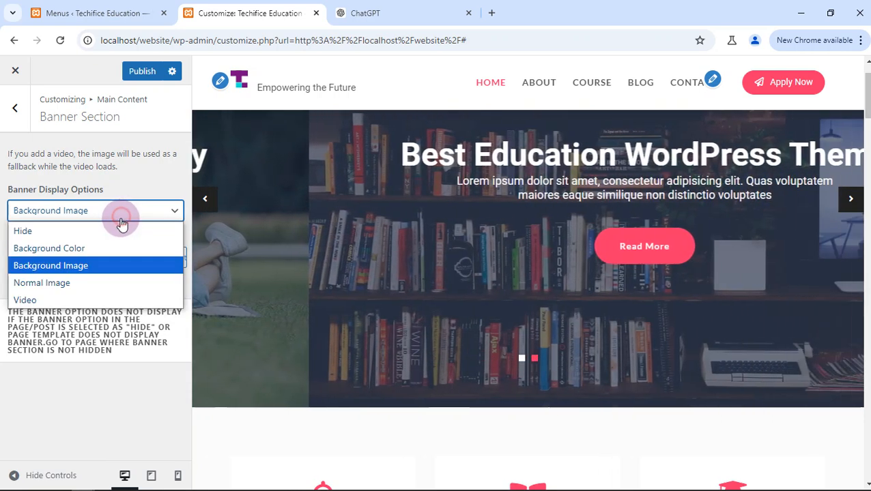
click(79, 266)
click(80, 265)
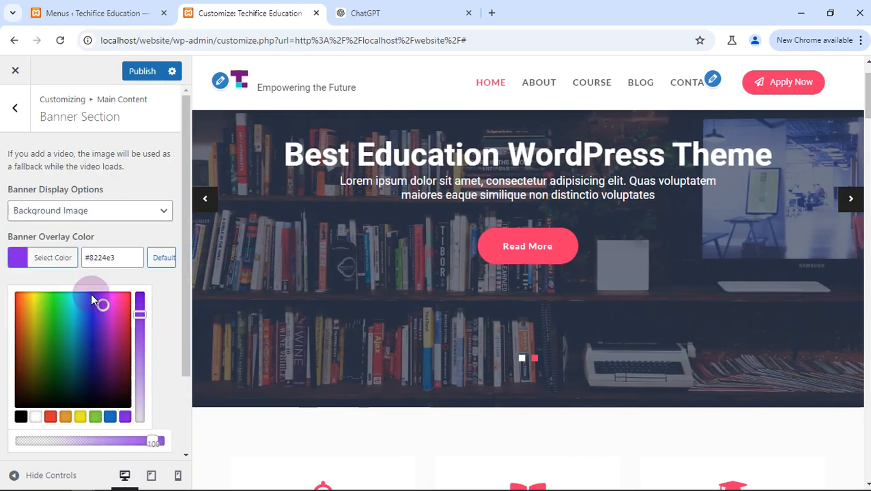
scroll(109, 225, down, 3)
click(133, 124)
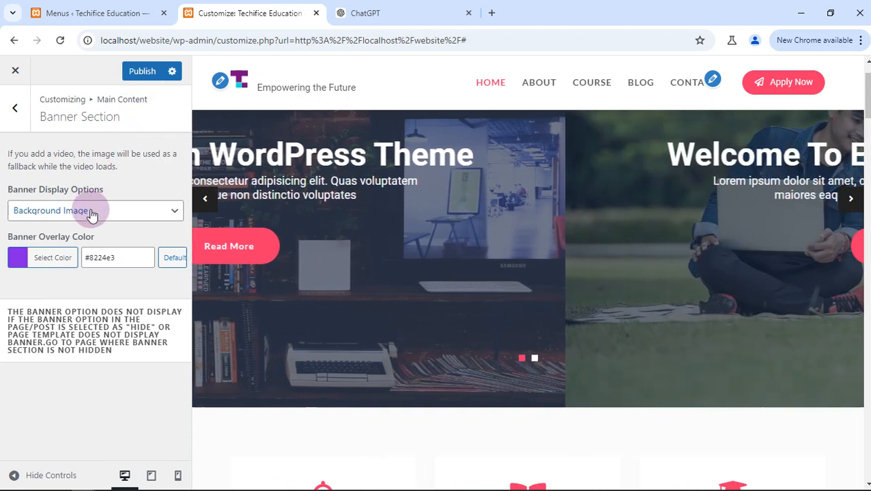
click(92, 212)
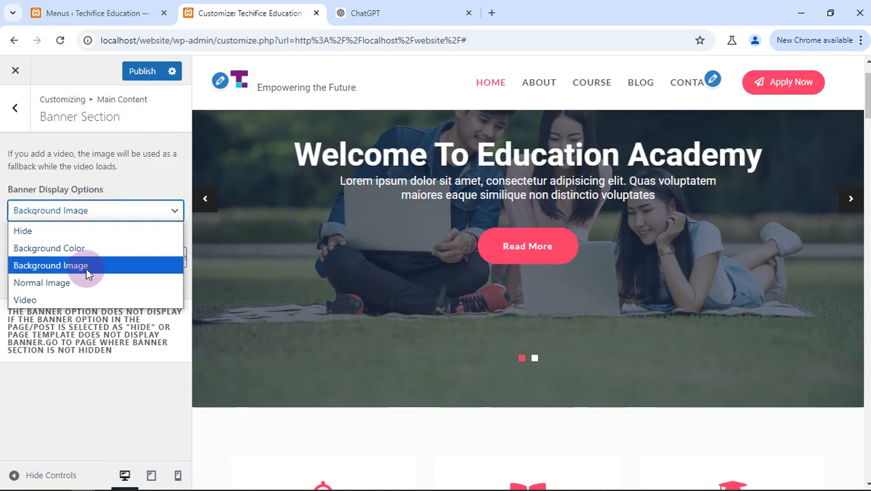
click(86, 266)
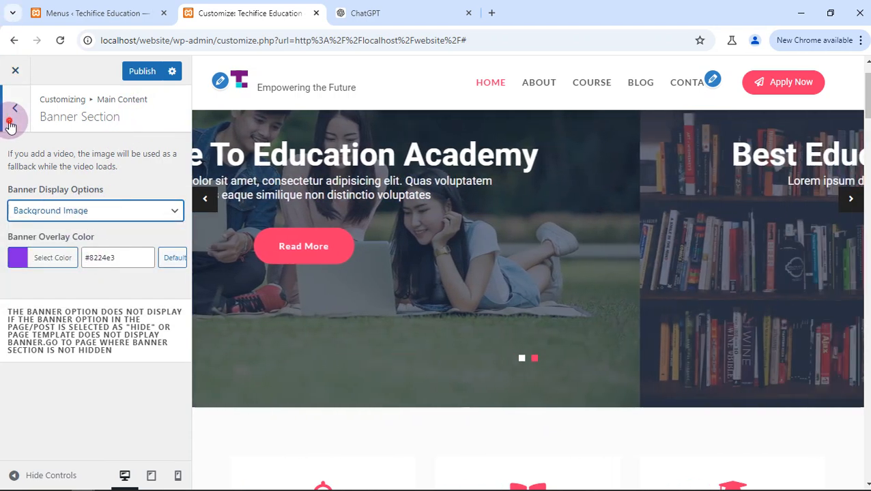
Step: Examine the main content's Content settings, including margin, padding and the background color and image options
click(15, 108)
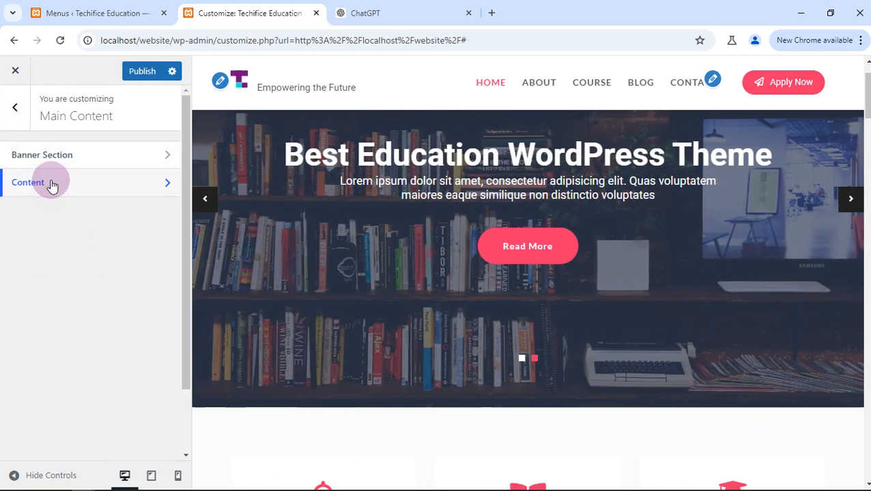
click(52, 184)
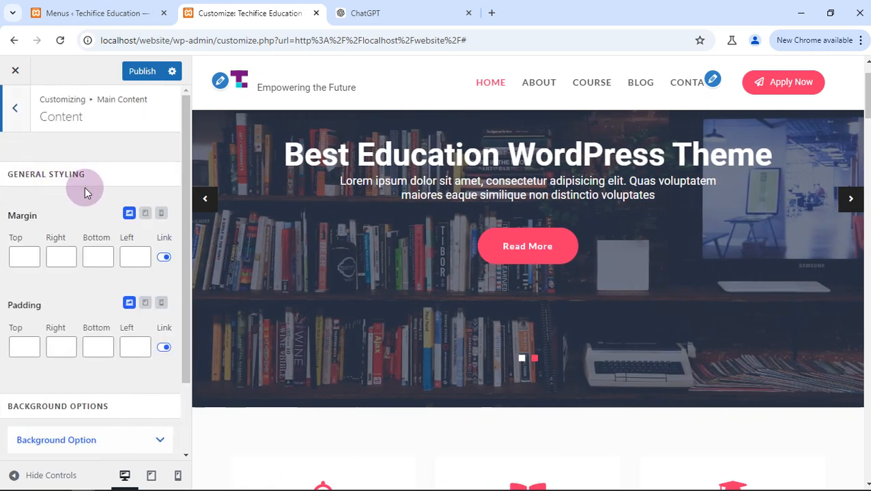
scroll(82, 191, down, 2)
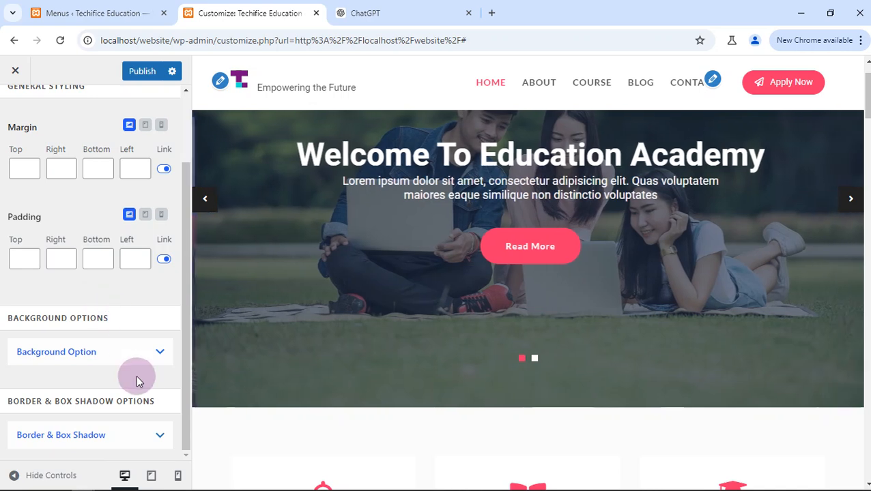
click(148, 355)
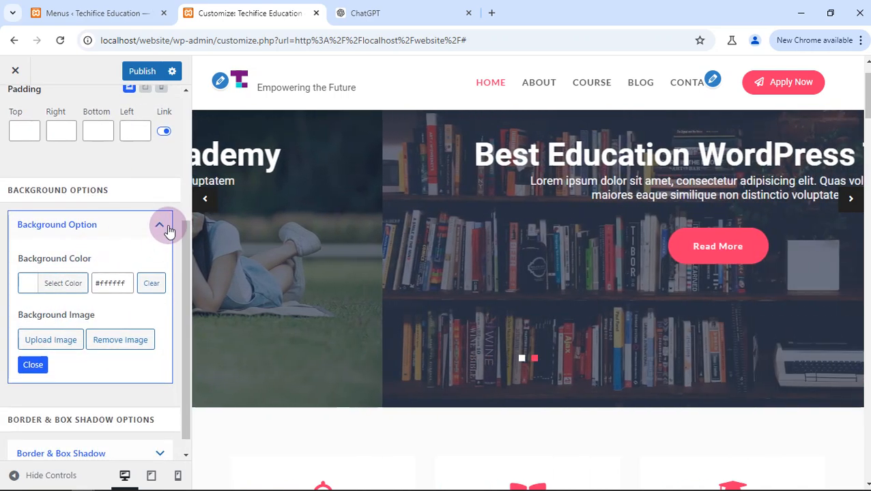
double_click(160, 228)
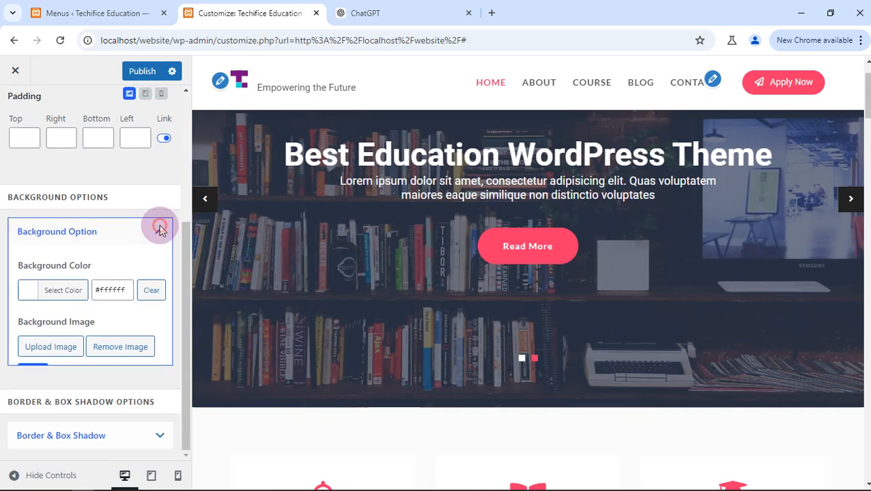
scroll(117, 268, down, 3)
click(151, 214)
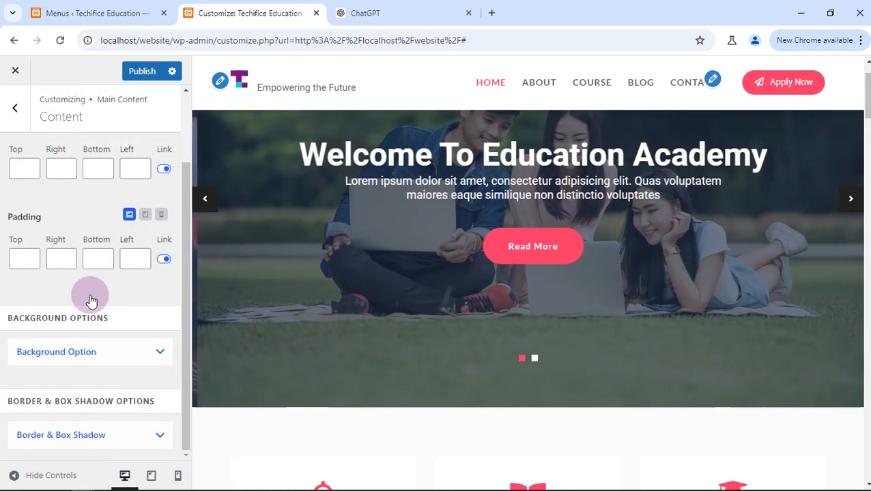
scroll(91, 199, up, 2)
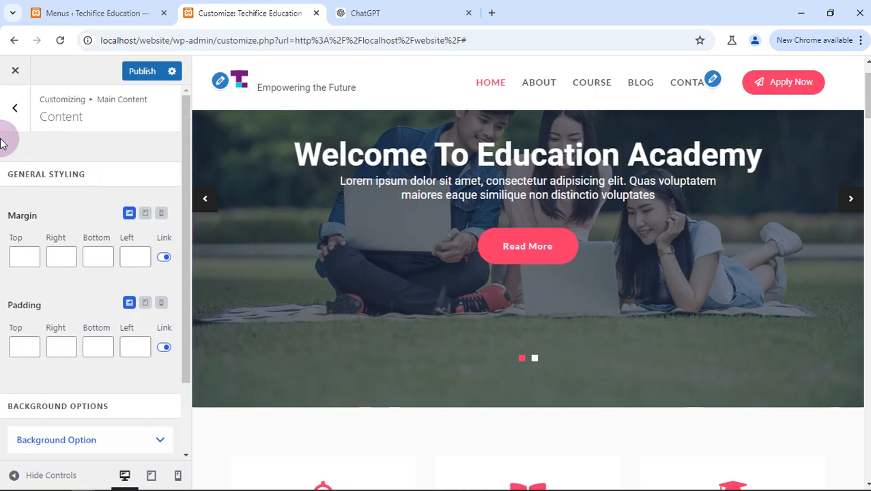
Step: Look through the Blog Options' layout, sidebar and meta sorting settings and the Banner Setting under Page Options
click(16, 112)
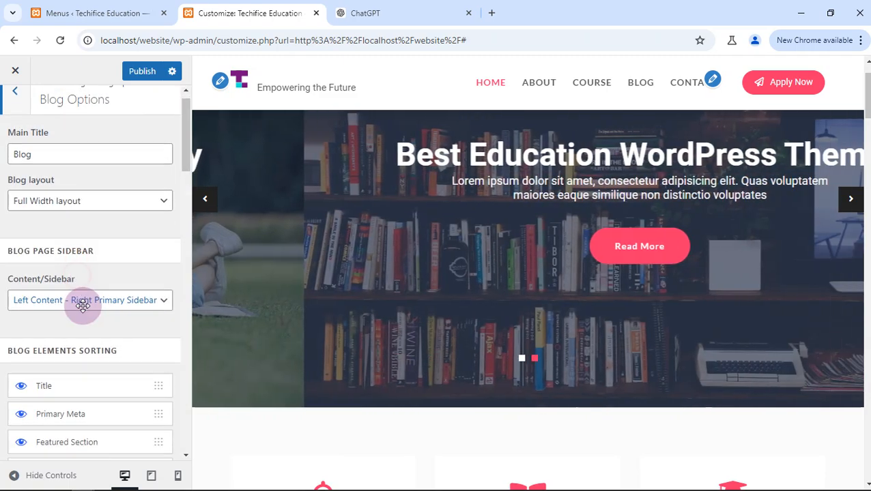
scroll(81, 298, down, 10)
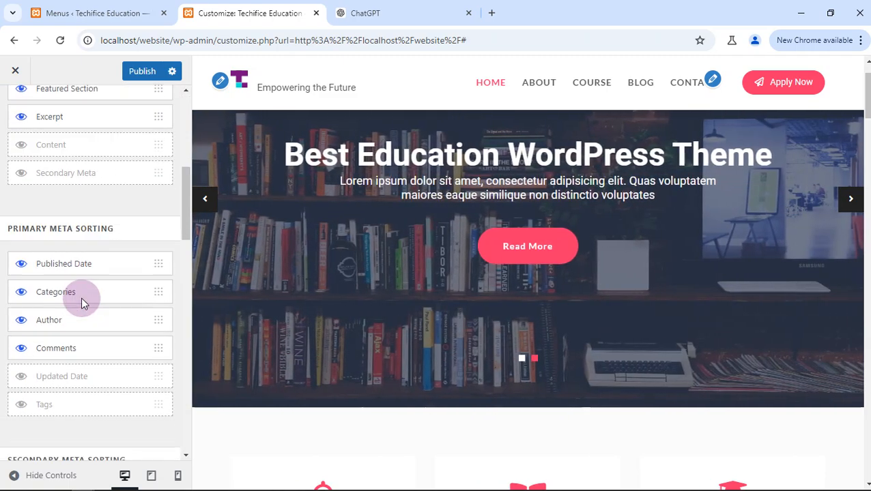
scroll(77, 291, down, 1)
scroll(53, 200, up, 4)
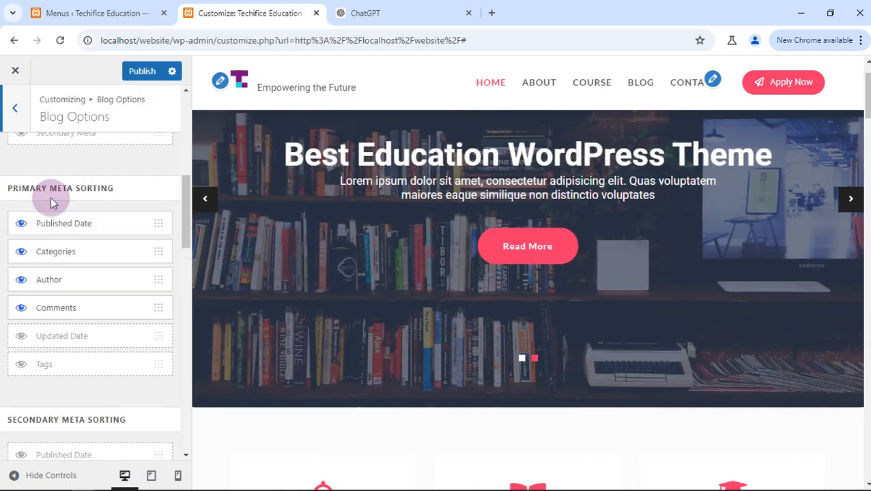
click(18, 118)
click(11, 107)
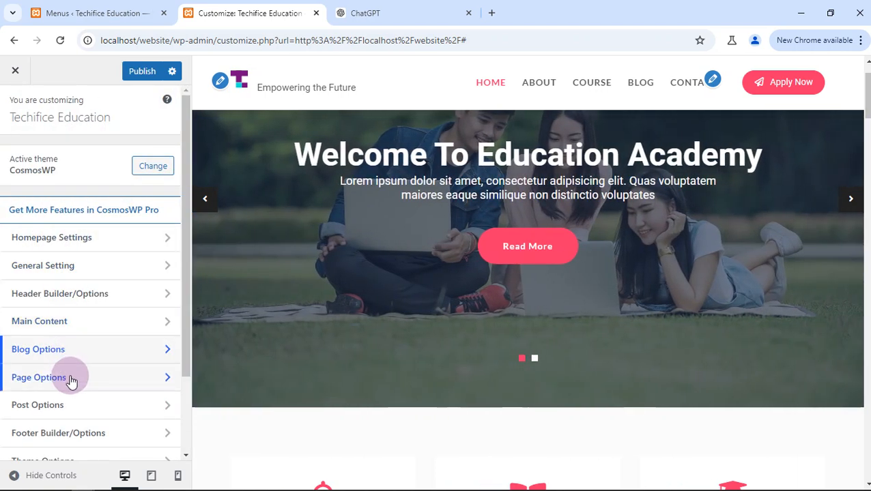
click(72, 381)
click(67, 159)
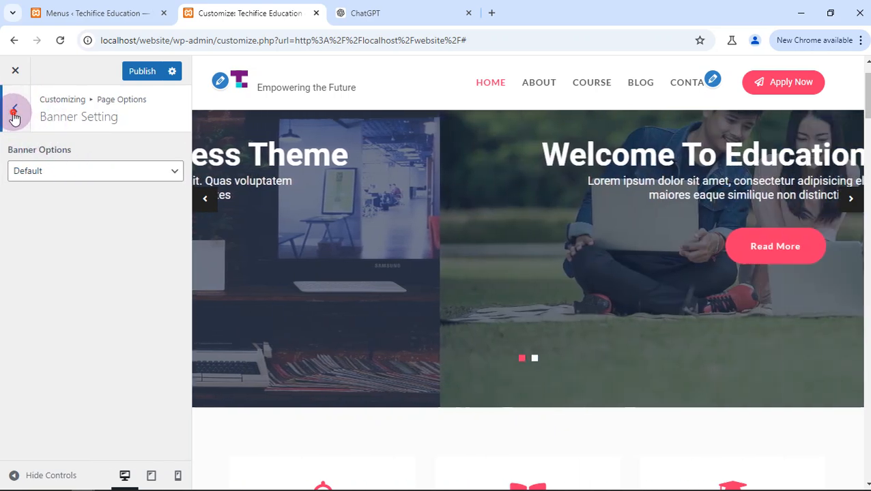
Step: Publish the customizer changes and check the home page banner in the preview
click(162, 81)
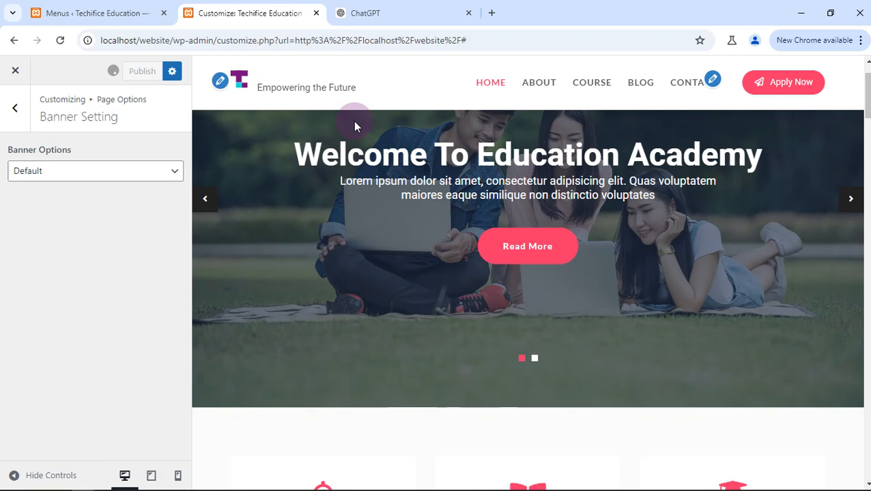
scroll(427, 143, down, 3)
scroll(448, 161, up, 3)
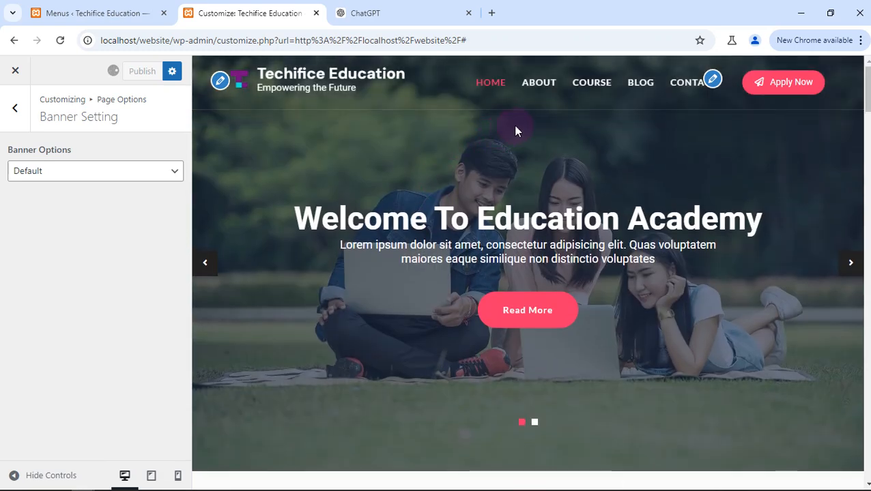
Step: Leave the customizer for the live site, open the Home page in the block editor and look over its content
scroll(449, 164, down, 2)
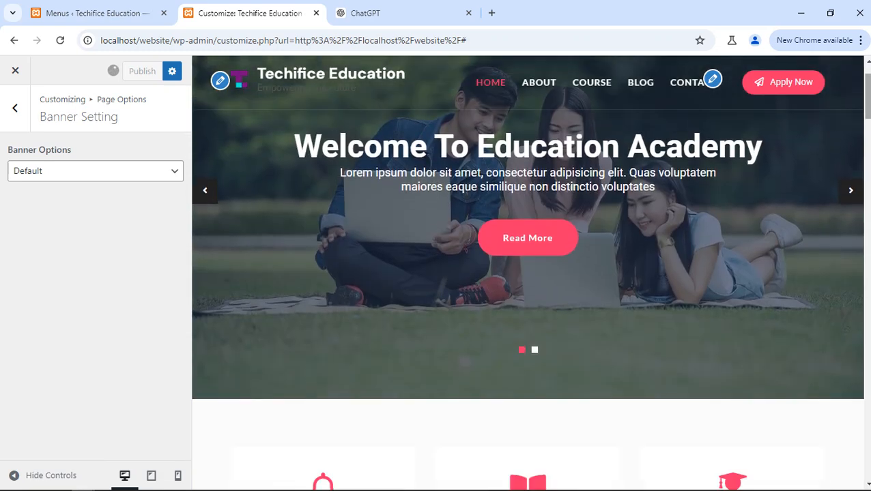
scroll(449, 164, up, 1)
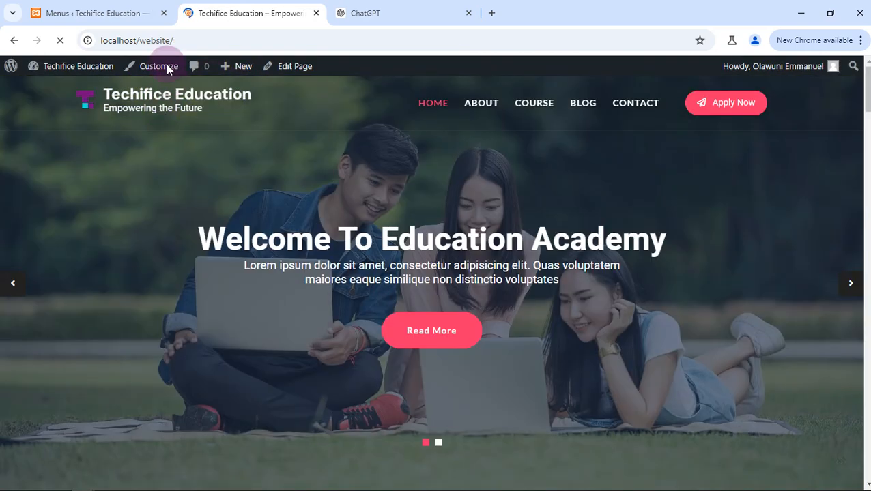
click(96, 7)
click(230, 13)
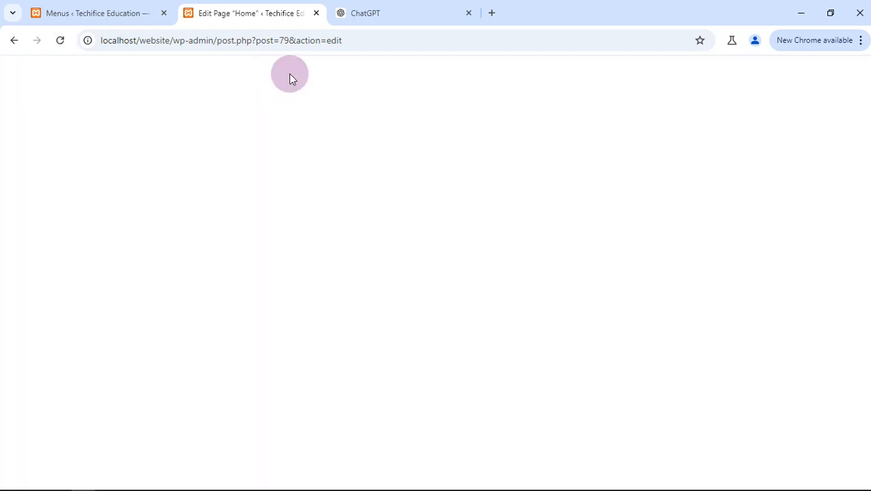
scroll(408, 273, down, 8)
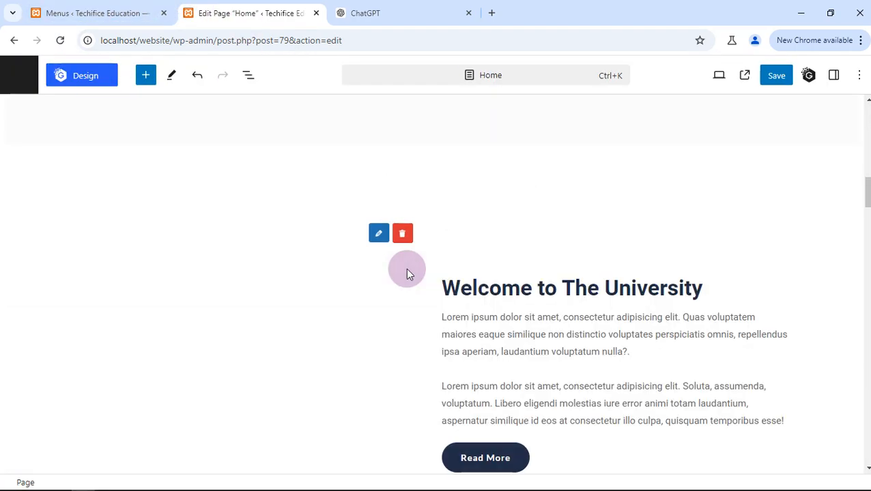
scroll(389, 191, up, 5)
scroll(281, 171, up, 2)
scroll(280, 186, up, 5)
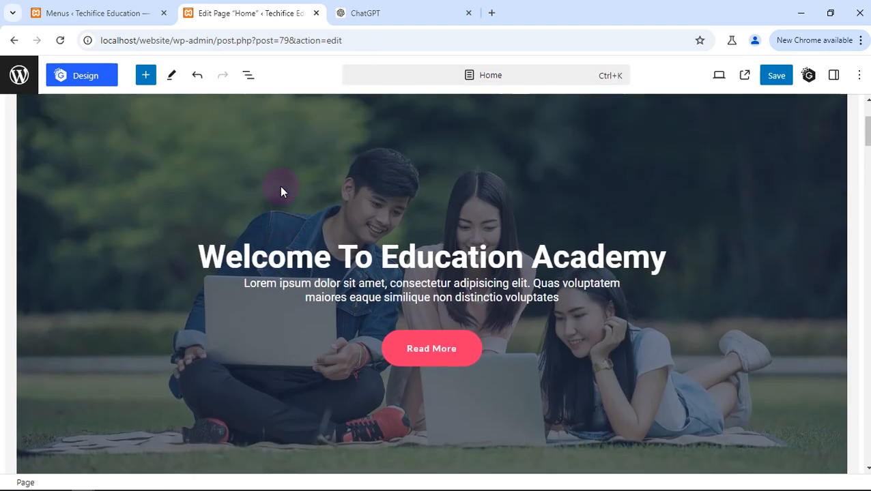
Step: Select the Image Slider Widget on the Home page and expand its first slide item for editing
scroll(276, 195, down, 1)
click(247, 232)
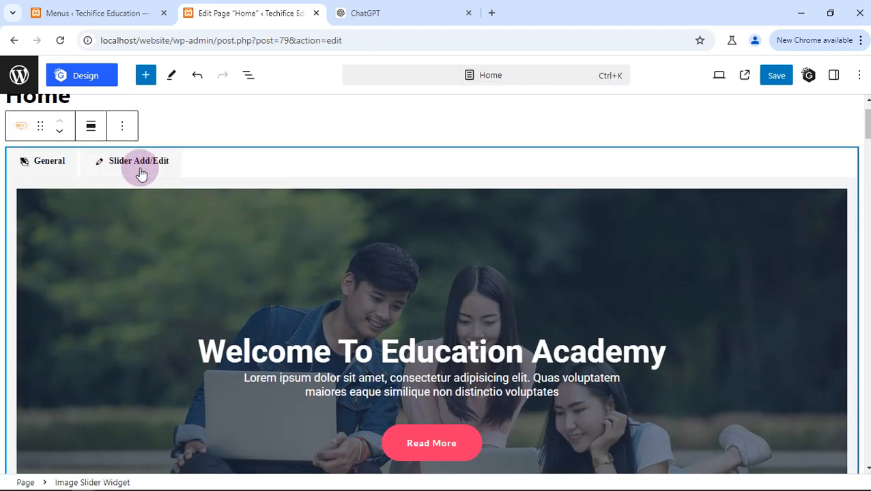
double_click(141, 167)
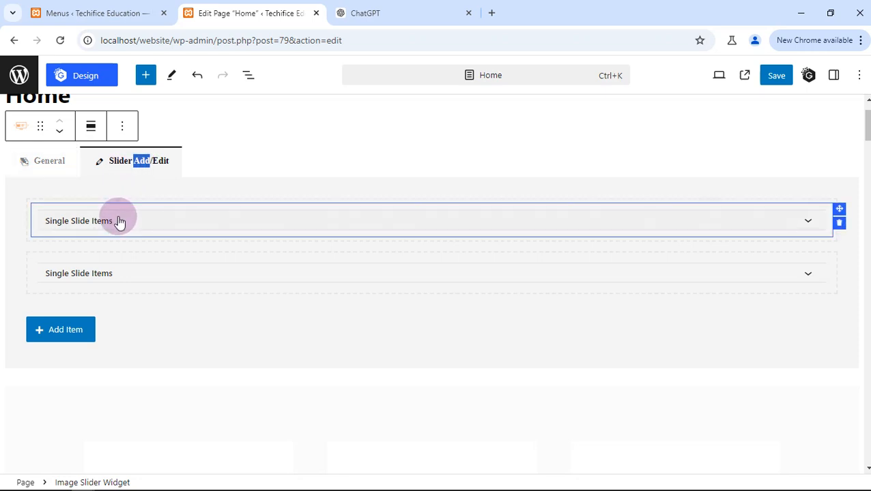
click(119, 222)
scroll(116, 224, down, 3)
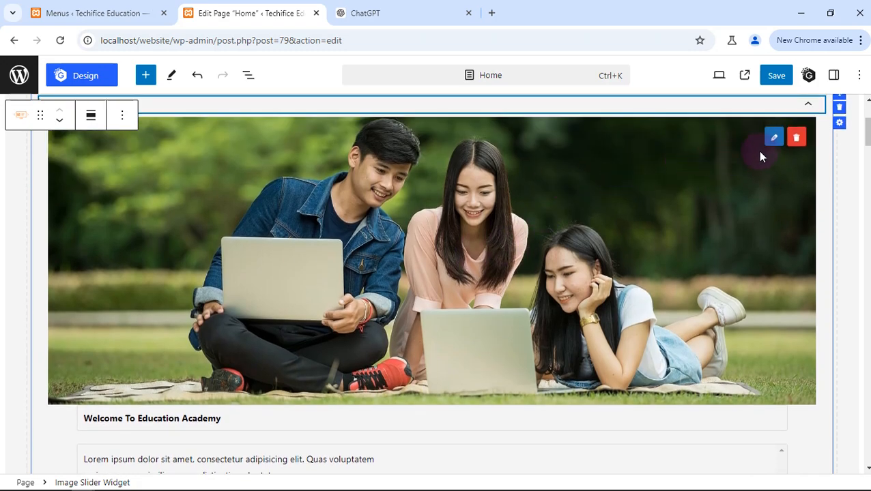
Step: Replace the first slide's image with Techifice-logo-scaled.jpg from the media library
click(774, 139)
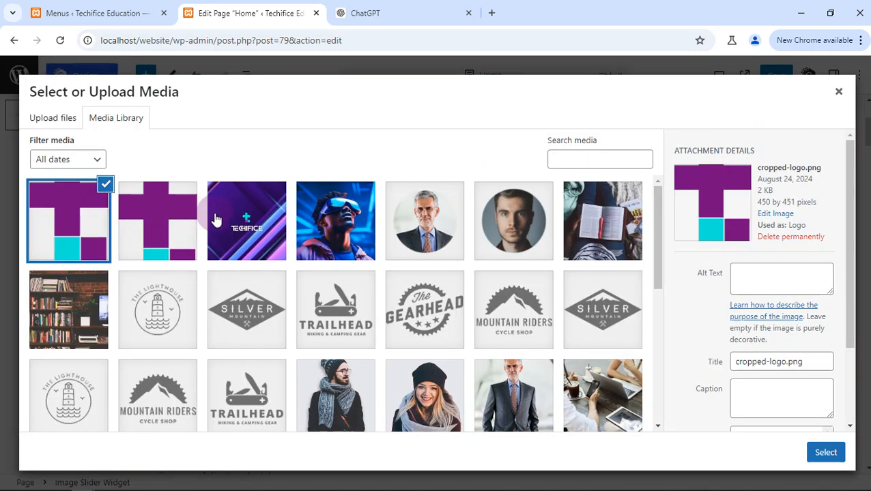
click(251, 218)
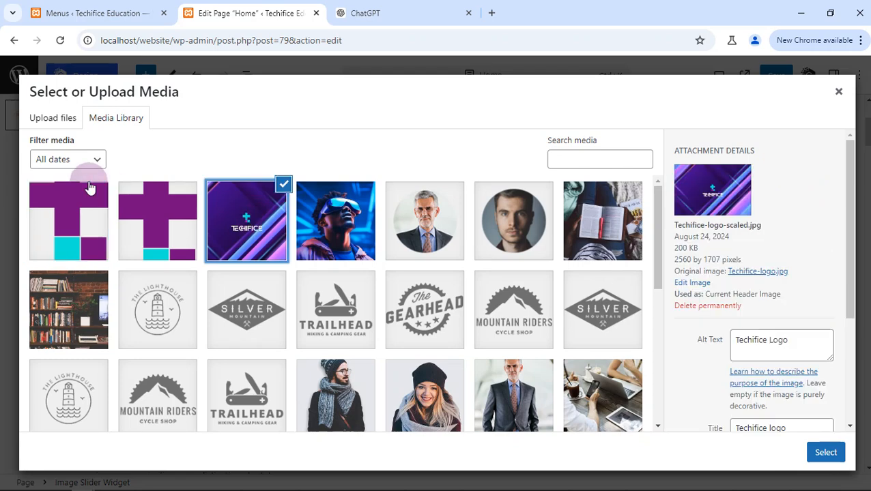
click(813, 453)
scroll(629, 293, down, 1)
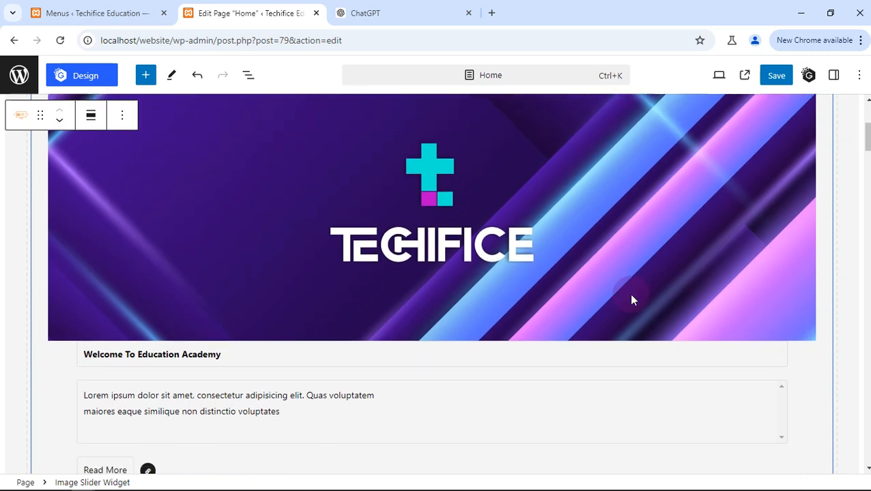
scroll(547, 275, down, 2)
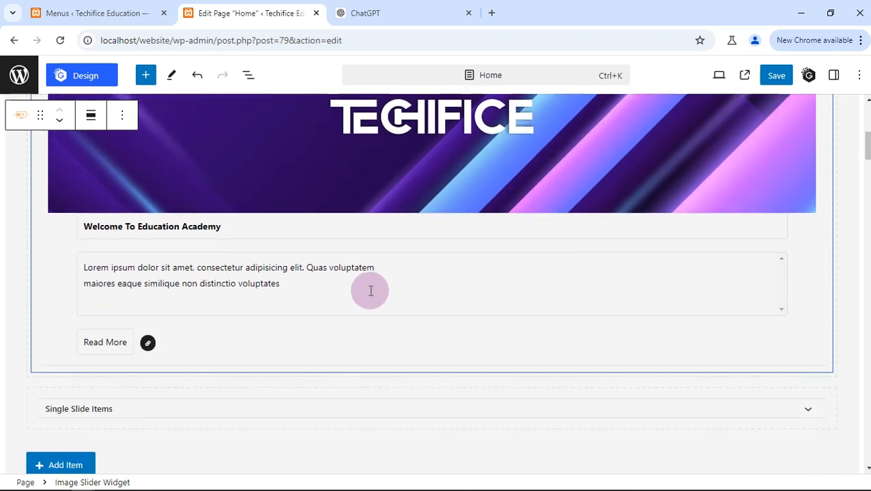
Step: Change the first slide's heading to "Welcome To Techifice Academy"
scroll(327, 289, up, 1)
click(168, 290)
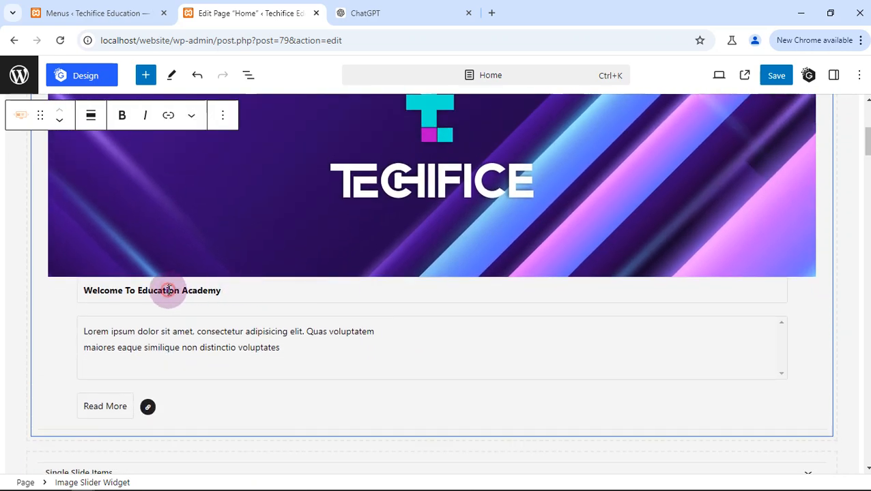
double_click(168, 290)
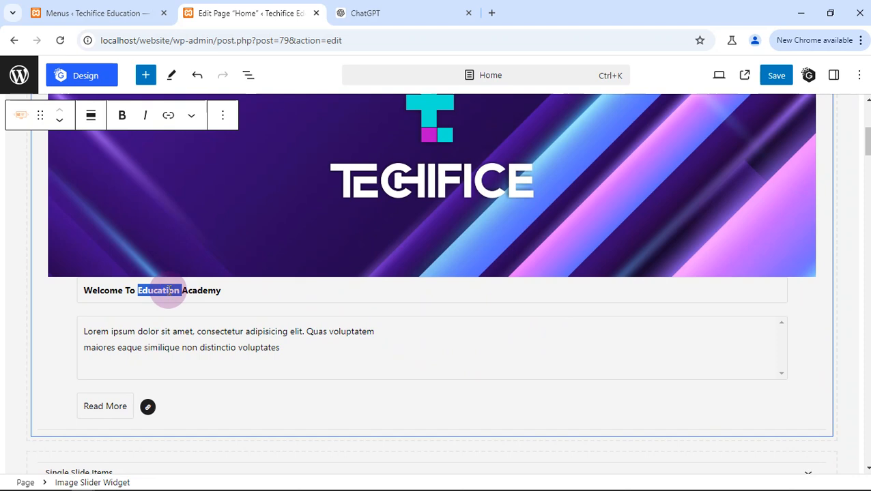
text(TEchifice)
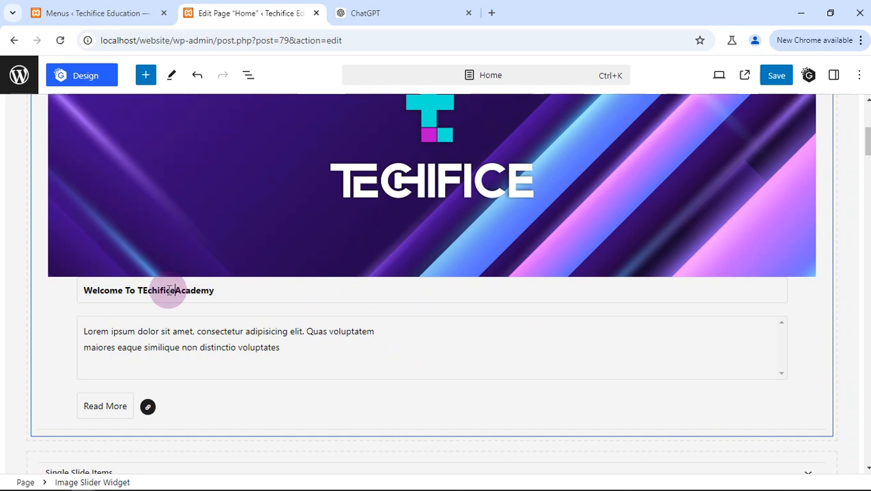
key(BackSpace)
key(BackSpace)
key(BackSpace)
key(BackSpace)
key(BackSpace)
key(BackSpace)
key(BackSpace)
text(echifice)
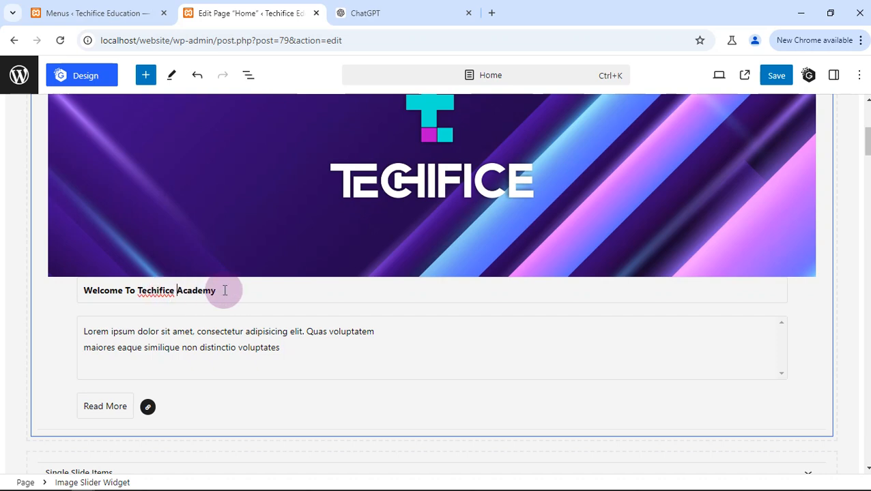
Step: Replace the first line of the slide's description with "Shaping the future by raising the next gen of leader"
triple_click(125, 333)
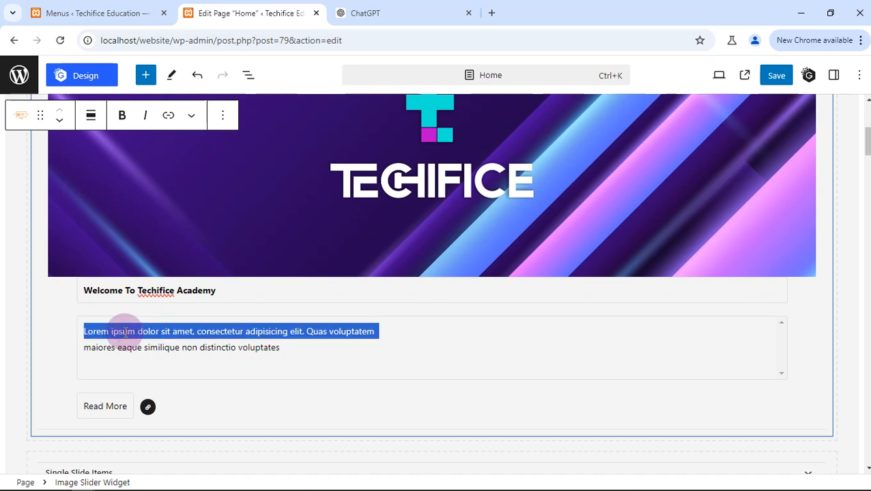
text(Shaping the futu)
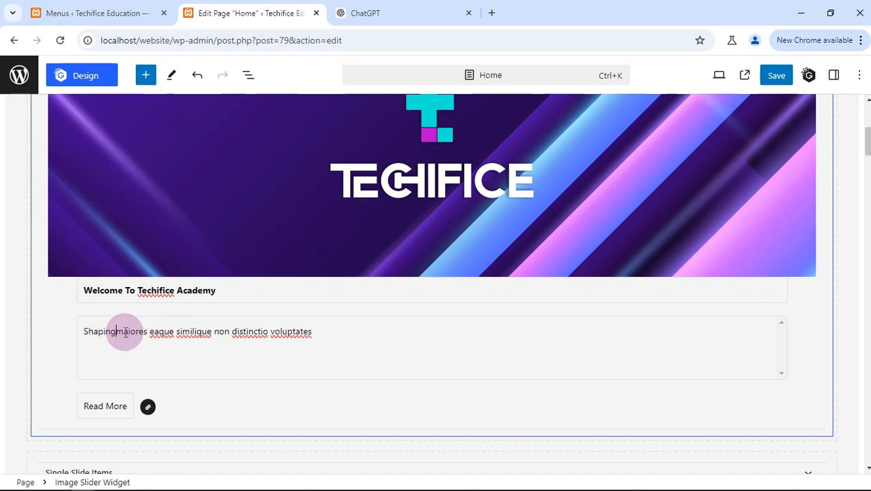
text(re by )
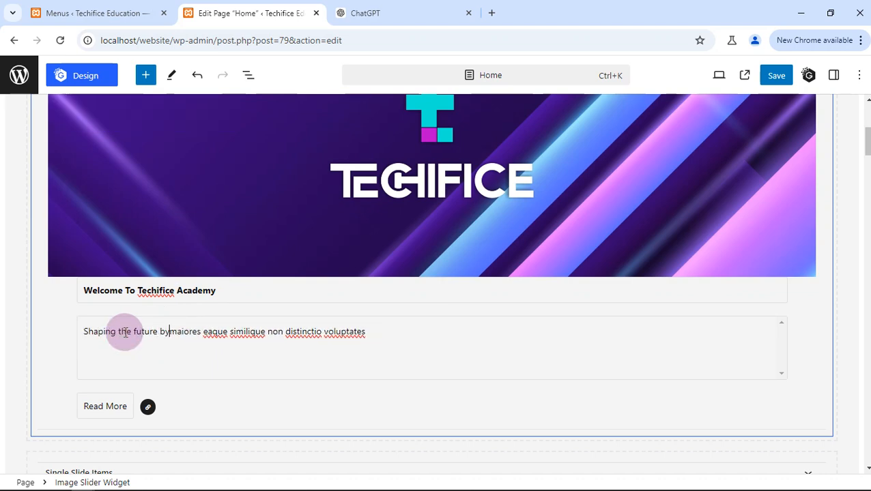
text(raising the next )
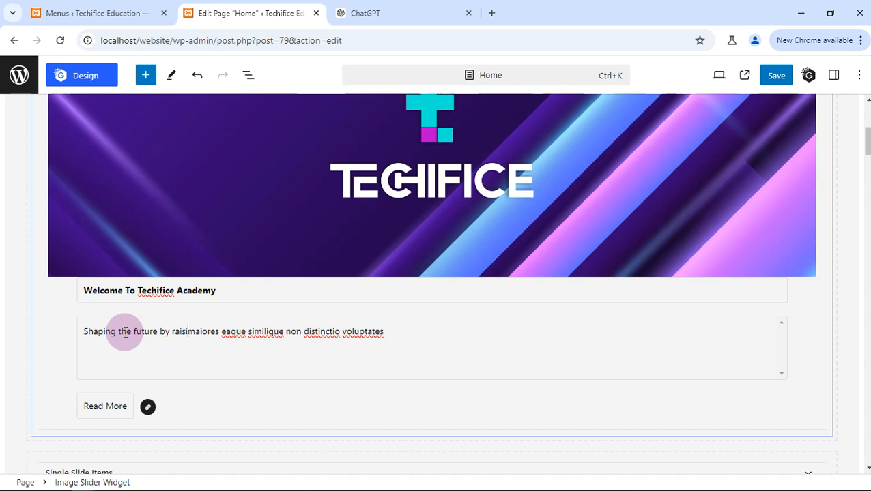
text(gen of leader)
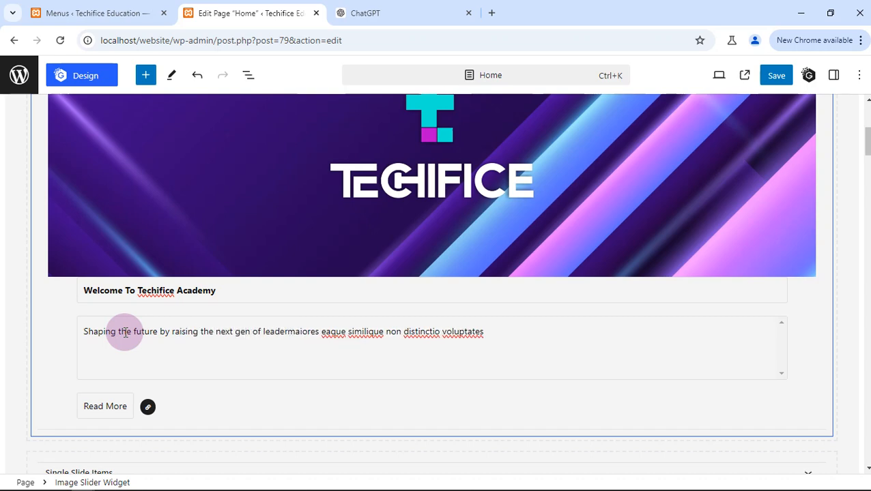
Step: Delete the leftover Latin placeholder text from the slide's description and end the sentence with "leaders"
key(ctrl+shift+End)
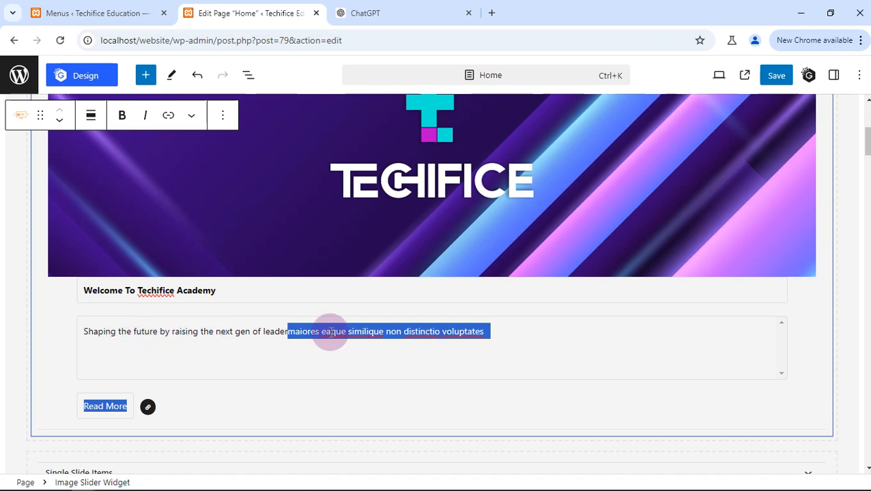
double_click(471, 331)
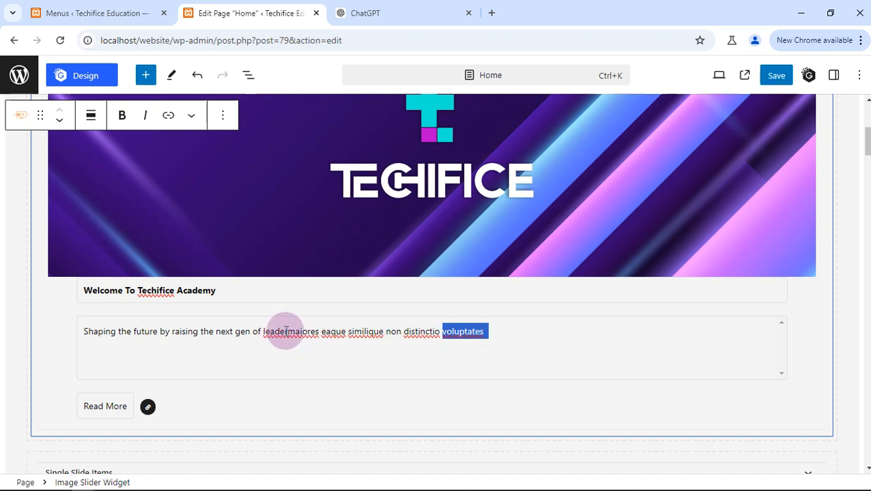
drag(285, 332, 523, 331)
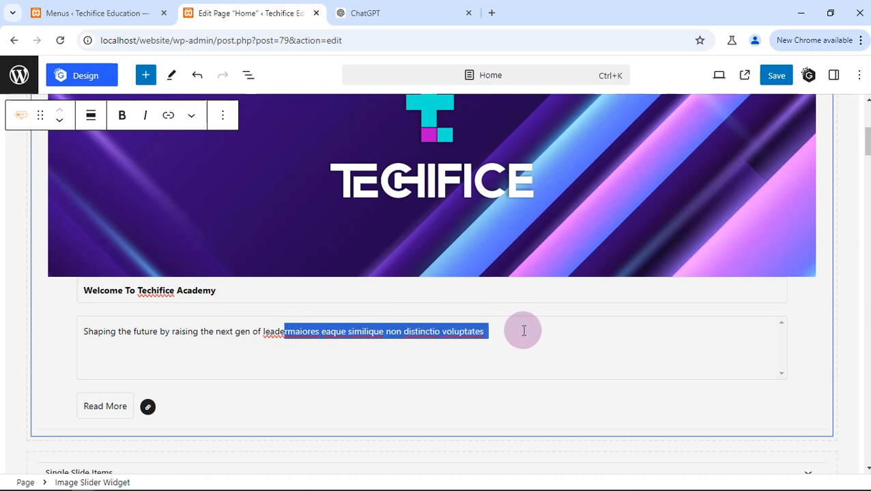
click(310, 332)
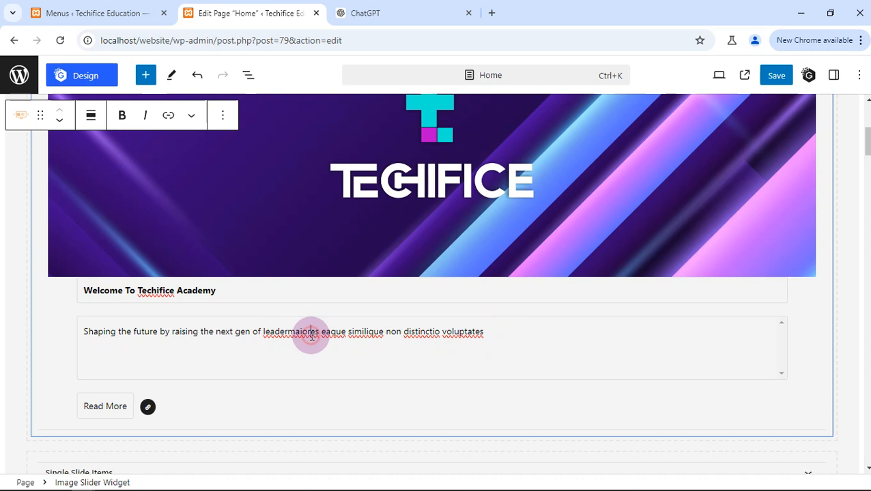
drag(287, 332, 421, 330)
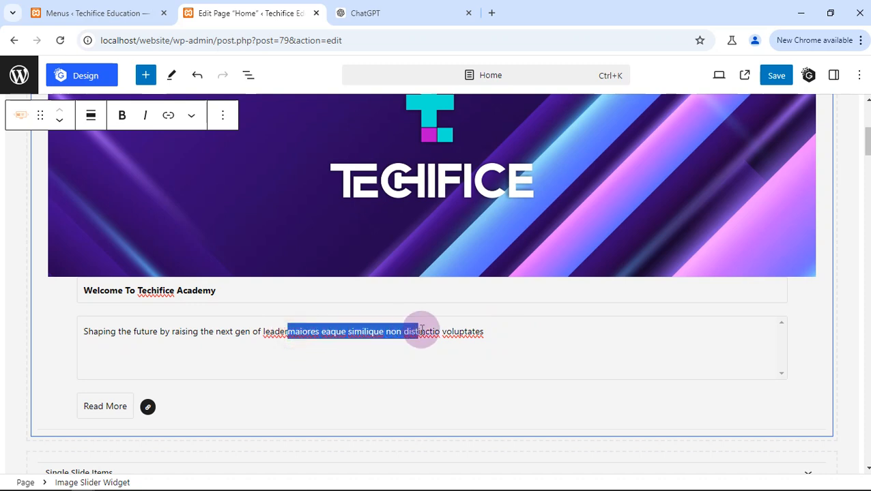
key(BackSpace)
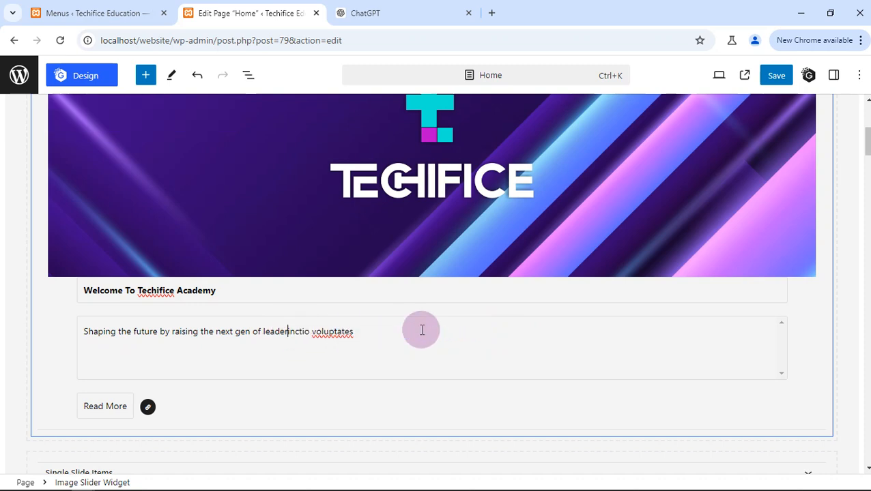
key(Delete)
key(Delete)
key(Delete)
key(Delete)
key(Delete)
key(Delete)
key(Delete)
key(Delete)
key(Delete)
key(Delete)
key(Delete)
key(Delete)
key(Delete)
key(Delete)
key(Delete)
key(Delete)
key(Delete)
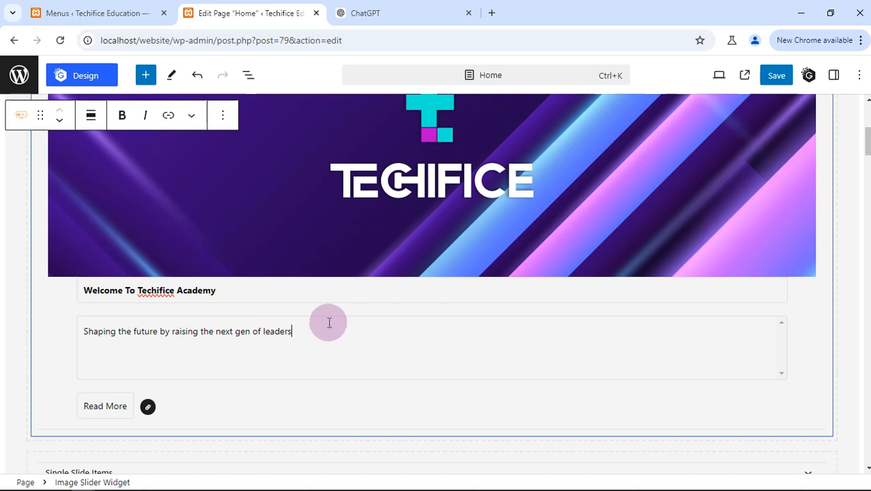
Step: Look over the edited first slide and open a new browser tab
scroll(865, 147, down, 2)
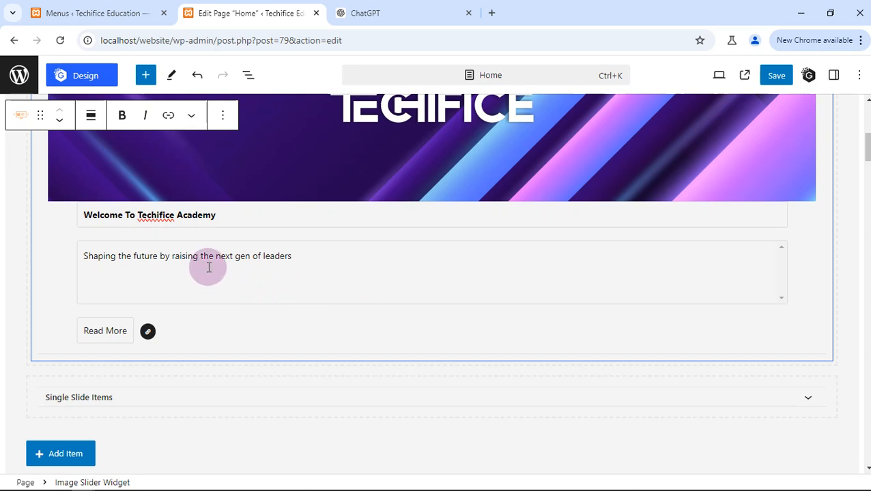
scroll(204, 270, up, 1)
scroll(165, 278, up, 2)
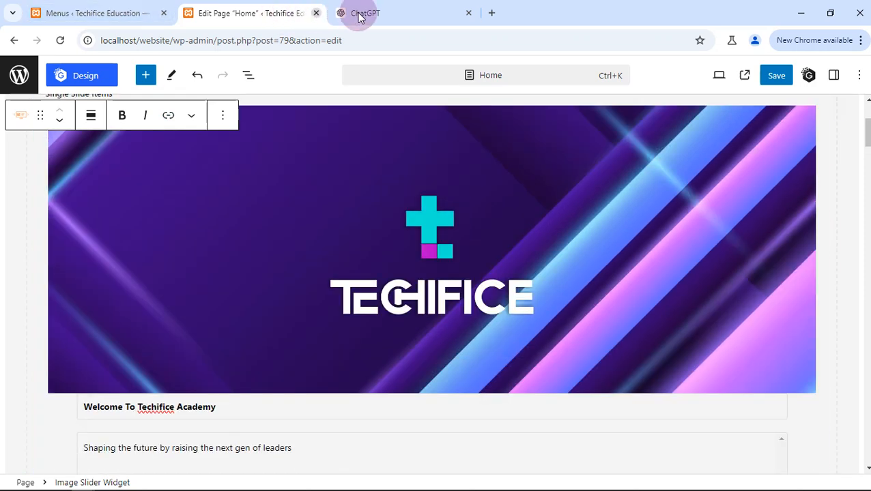
click(489, 11)
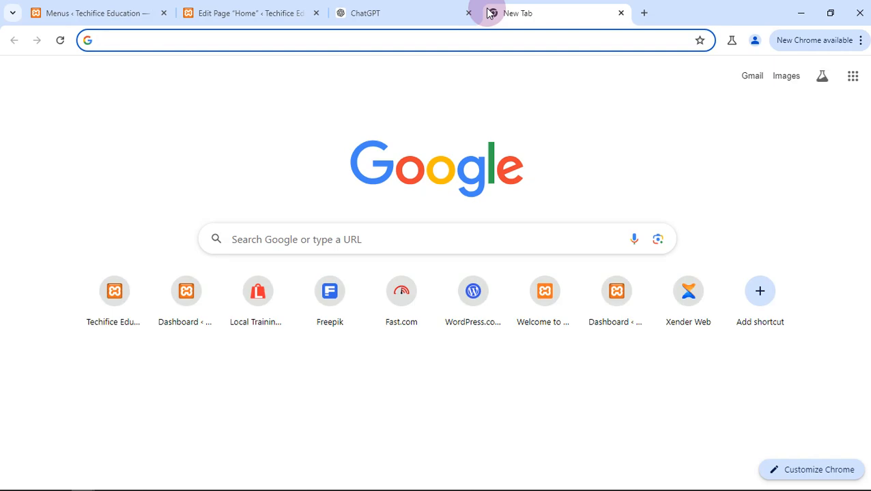
text(techi)
key(BackSpace)
key(BackSpace)
key(BackSpace)
key(BackSpace)
key(BackSpace)
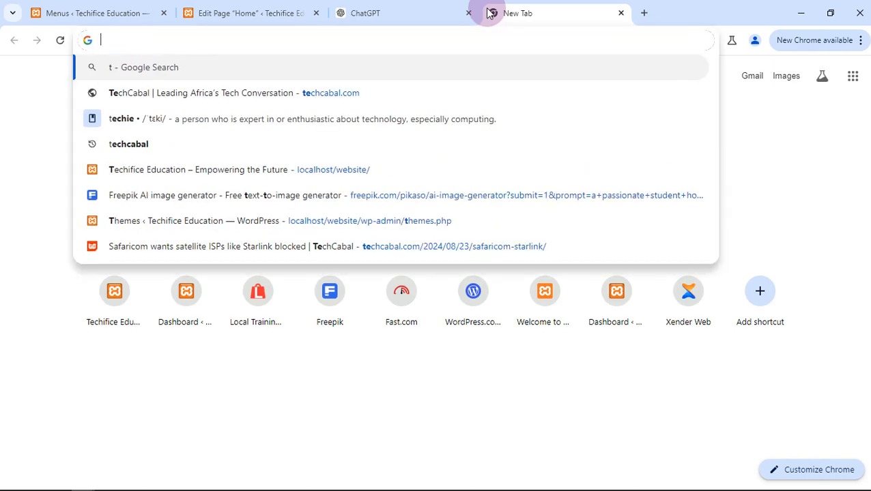
Step: Load the live site's home page at localhost/website/ and view its banner slide
text(website)
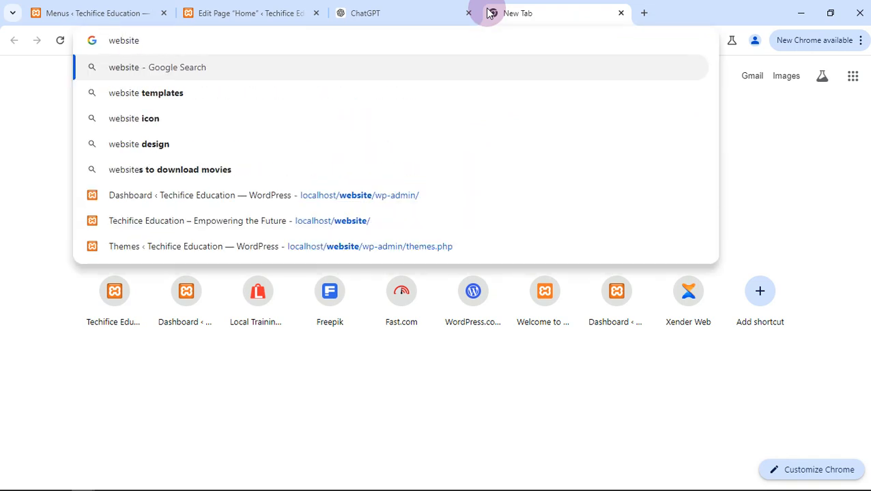
key(Down)
key(Down)
key(Down)
key(Down)
key(Down)
key(Down)
key(Return)
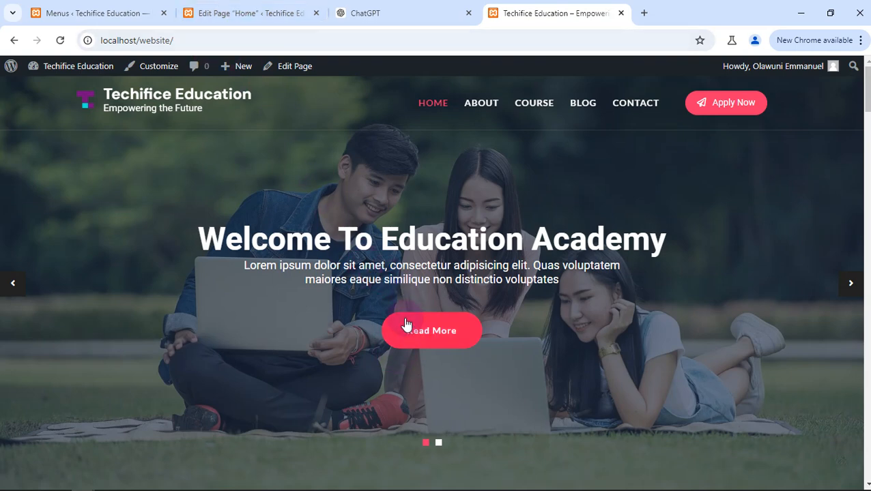
Step: Return to the Home page editor and rename the first slide's button "About Us"
click(247, 11)
scroll(298, 297, down, 3)
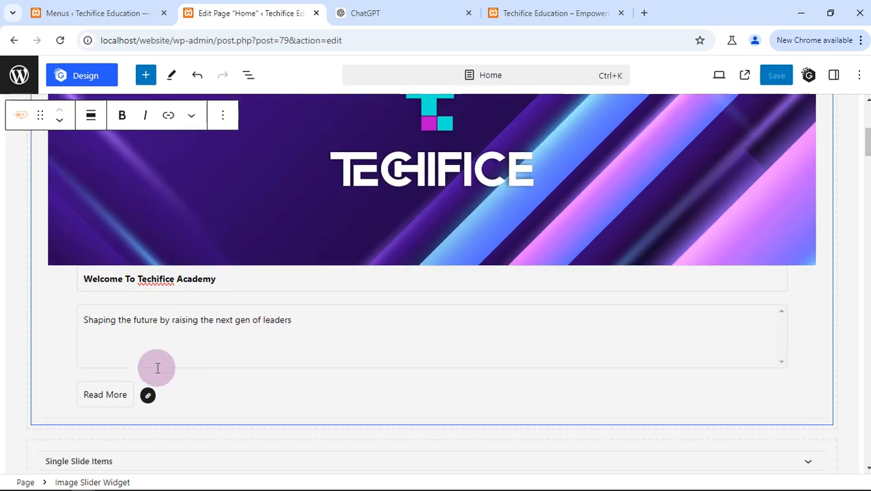
triple_click(116, 391)
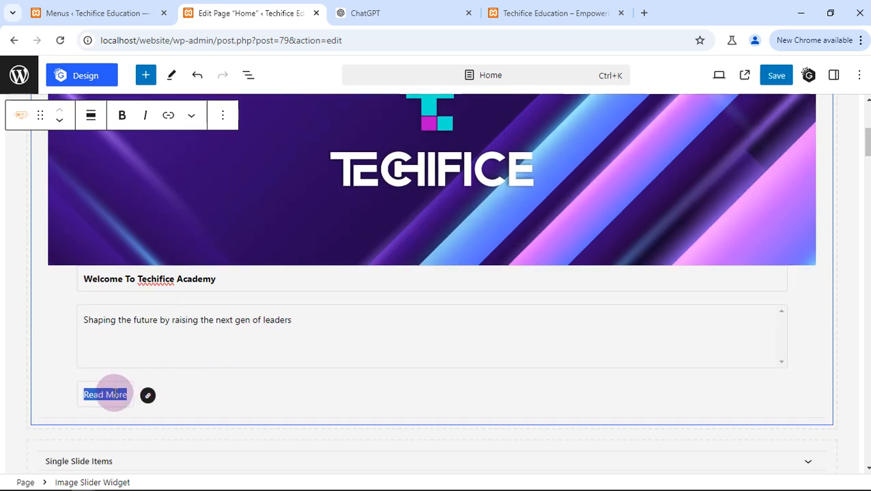
text(About us)
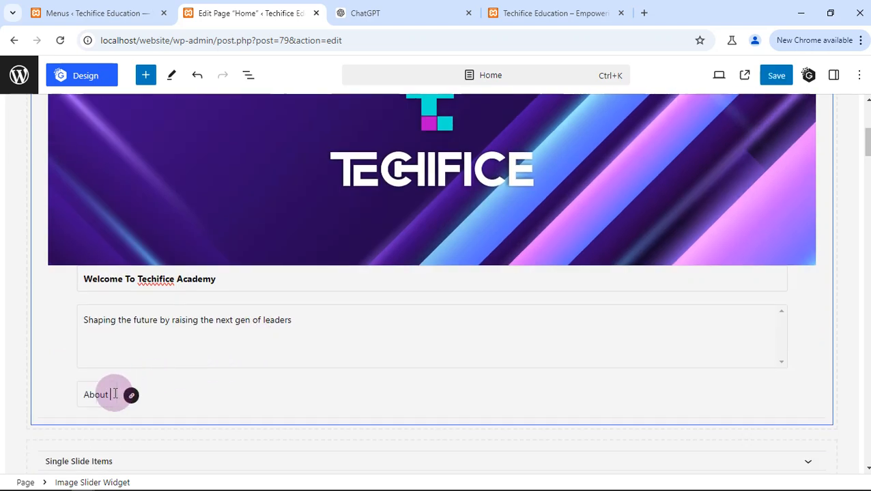
key(BackSpace)
key(BackSpace)
text(Us)
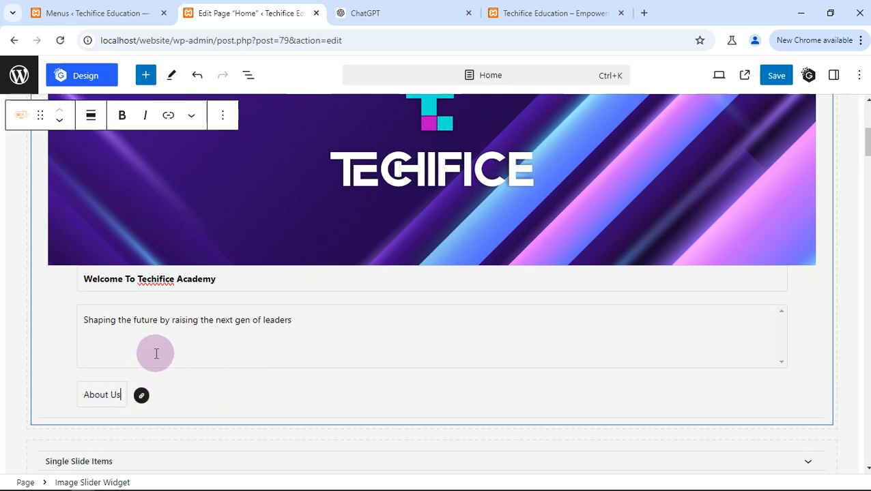
Step: Link the first slide's About Us button to the site's About Us page, found by searching for "about"
scroll(163, 341, down, 2)
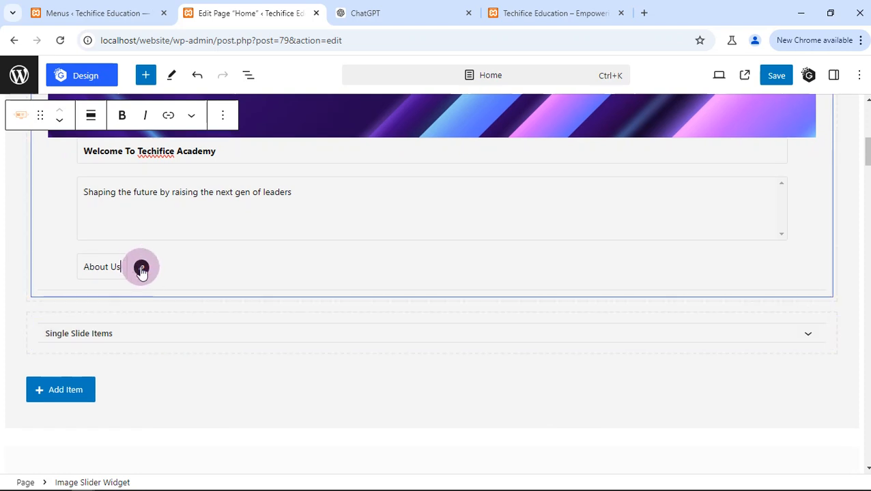
click(141, 268)
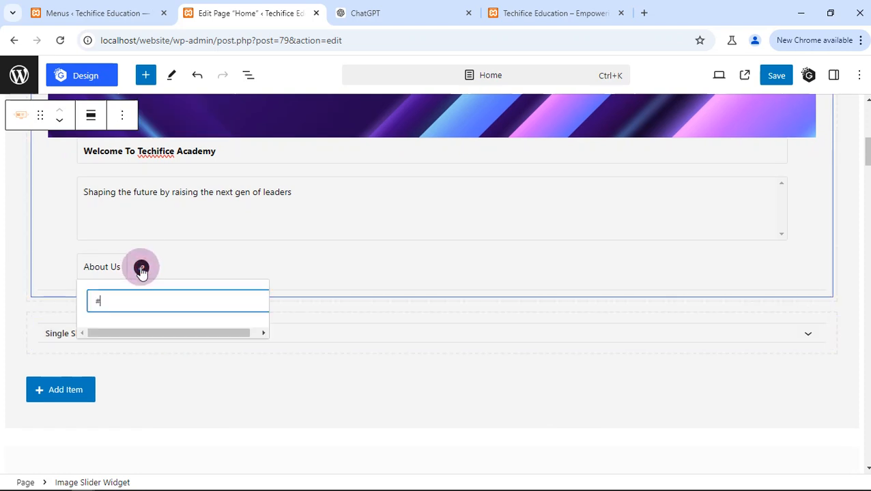
double_click(121, 298)
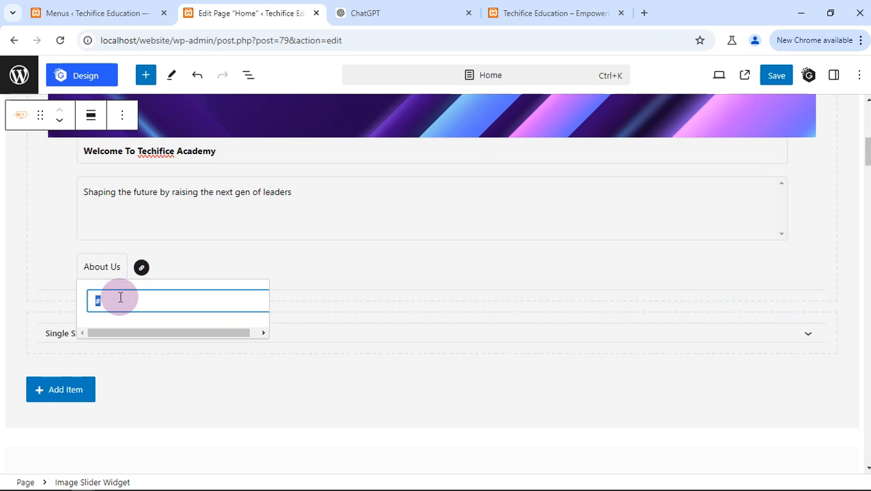
text(a)
key(BackSpace)
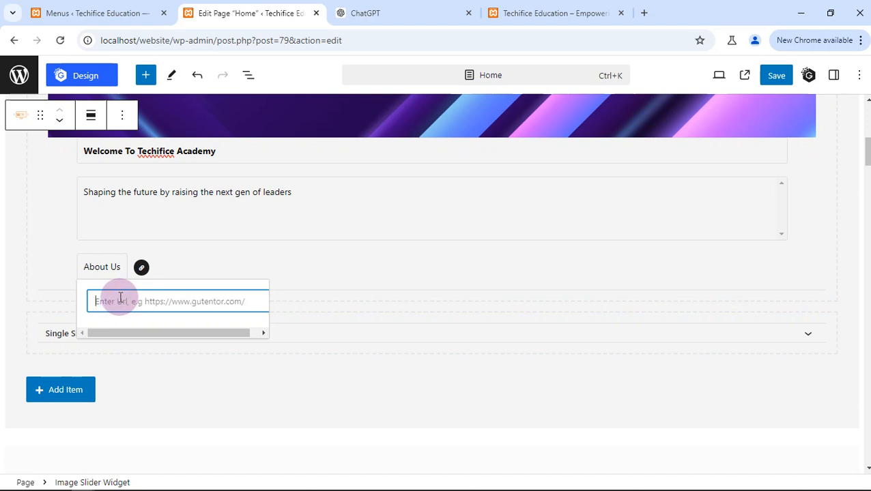
text(about)
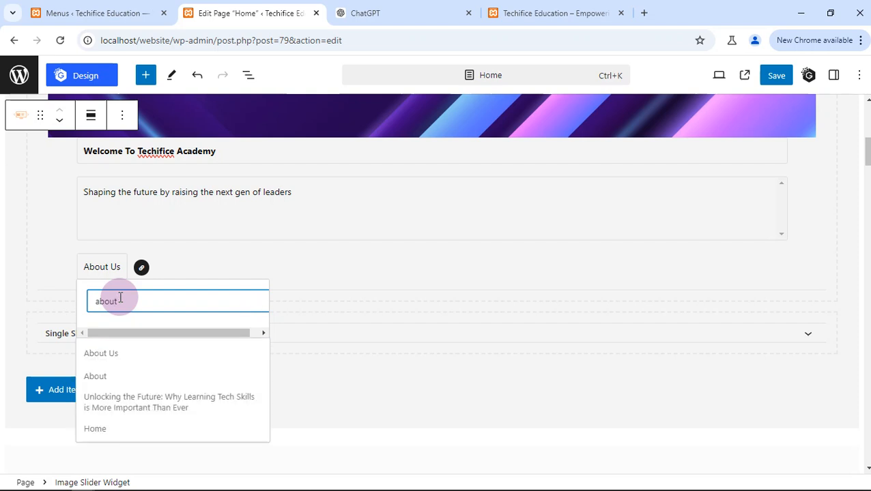
click(135, 359)
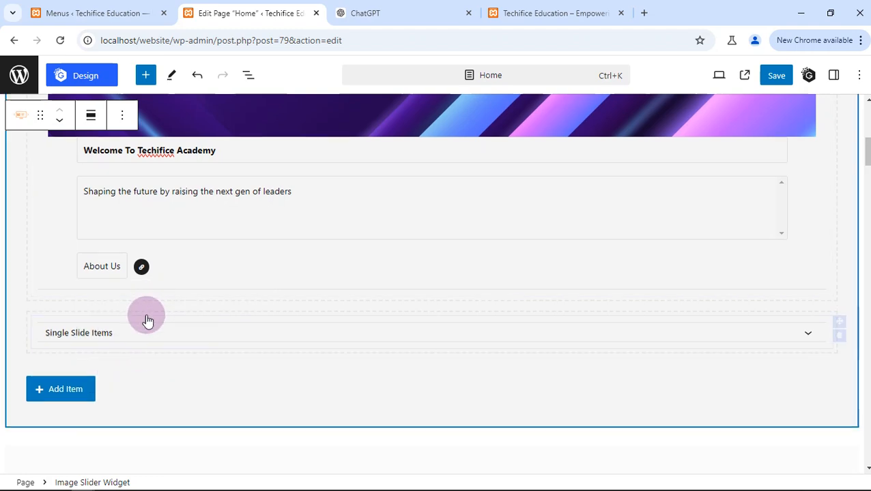
Step: Expand the second slide and replace its bookshelf picture with the VR headset image from the media library
scroll(150, 300, down, 1)
click(152, 290)
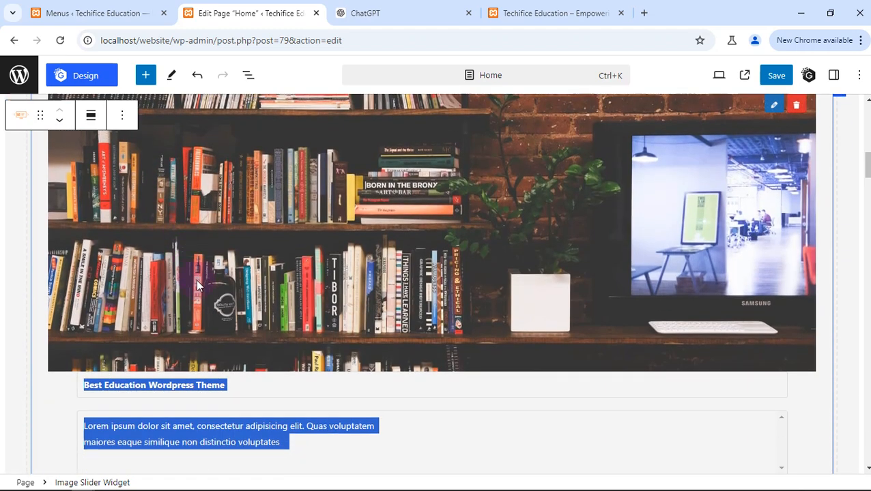
scroll(184, 307, down, 1)
scroll(230, 262, down, 5)
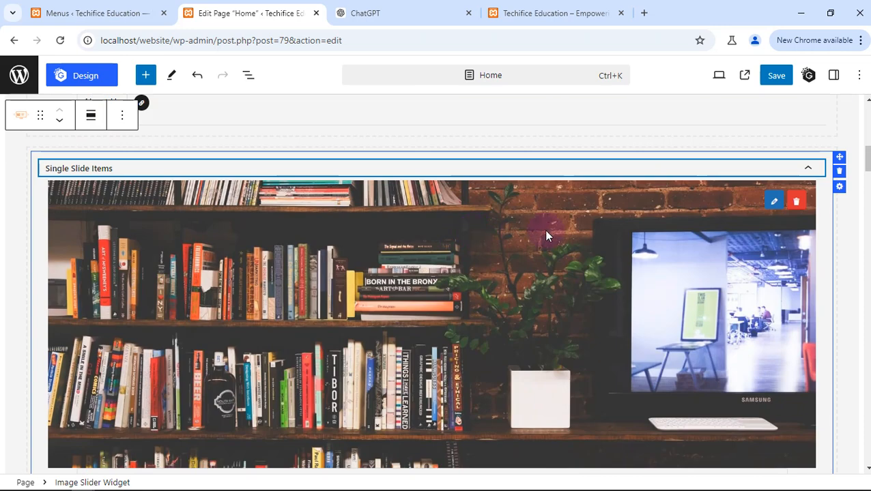
double_click(774, 201)
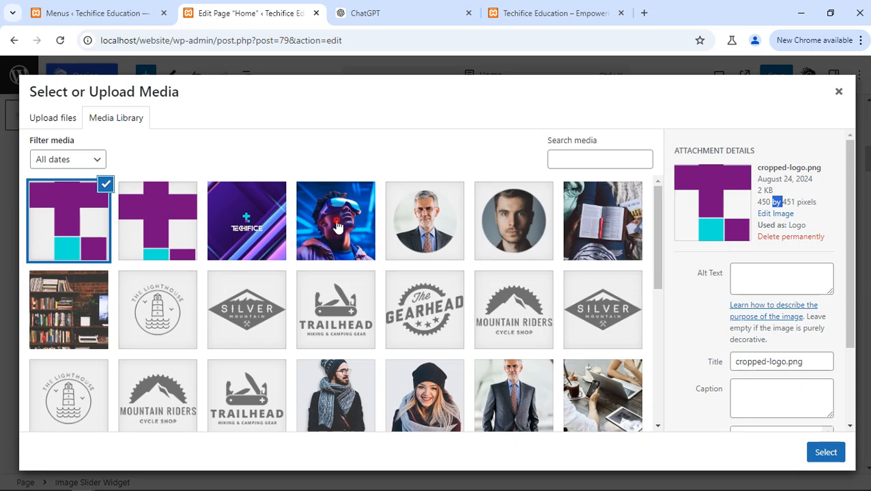
click(351, 231)
click(824, 452)
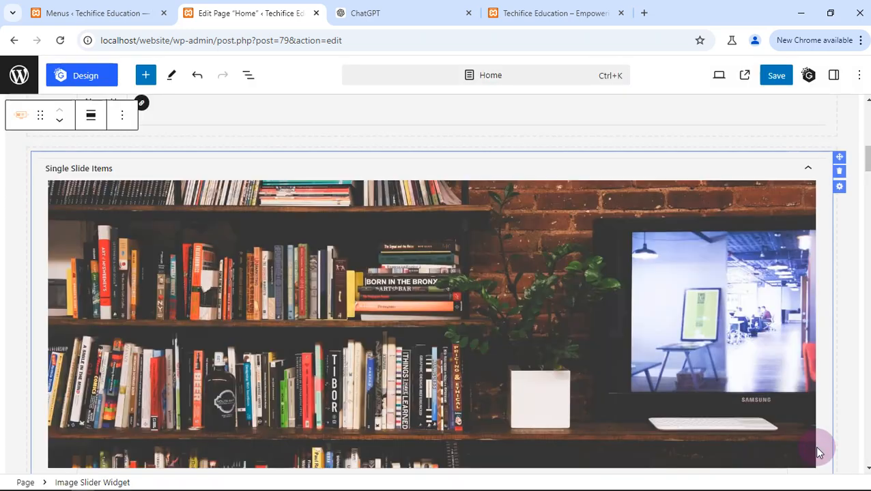
Step: Change the second slide's heading to "Techifice is the Best Digital Agency"
scroll(682, 399, down, 2)
scroll(320, 368, down, 1)
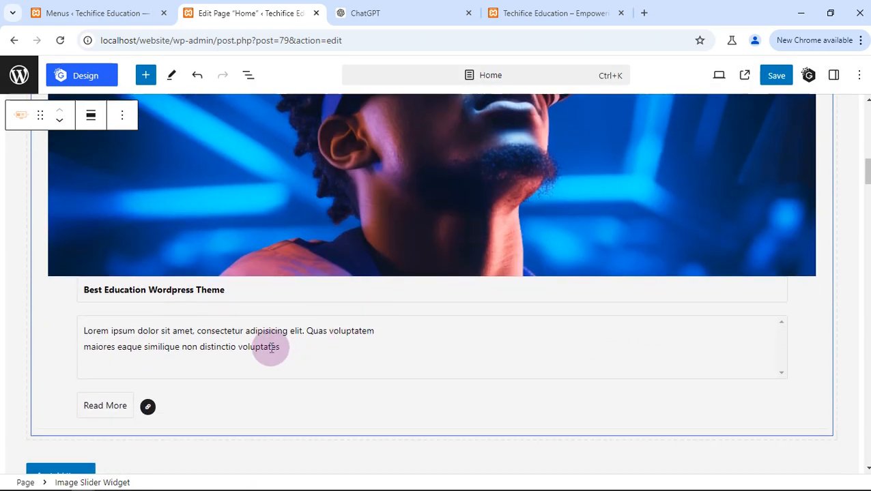
triple_click(219, 293)
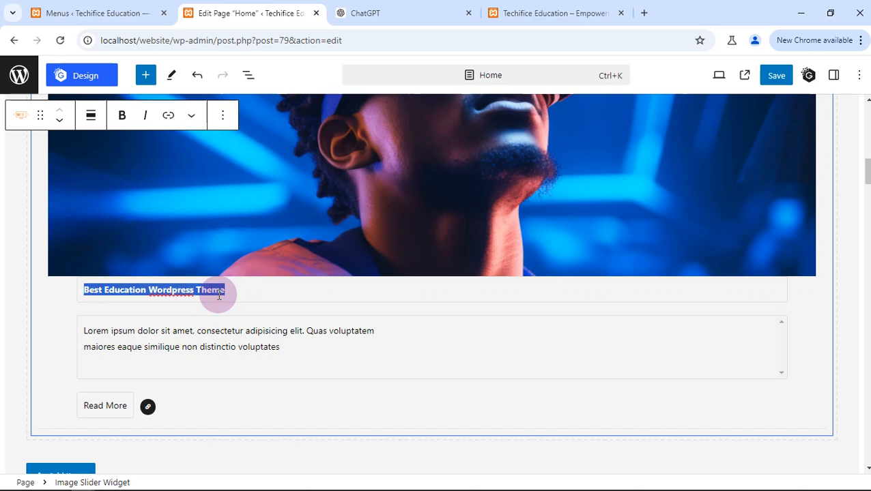
text(Techif)
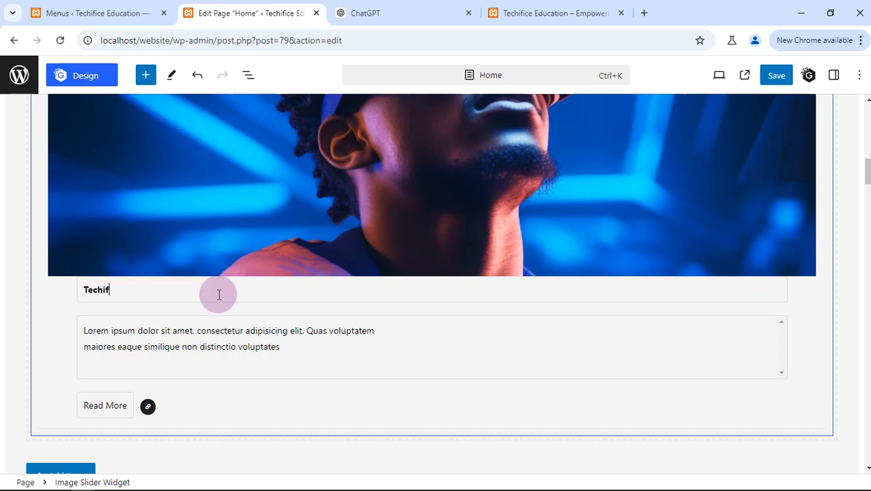
text(ice is the Best Digital Agency)
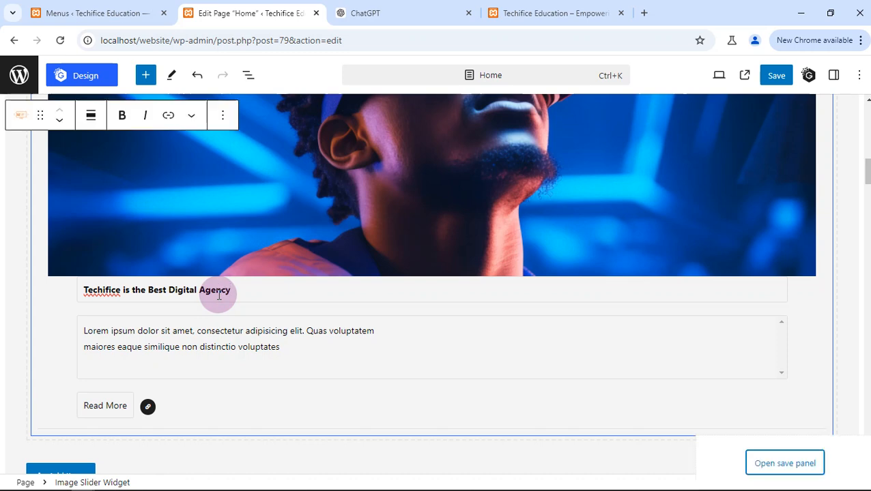
Step: Replace the second slide's description with "Developing cutting edge and innovative solutions for small and medium scale enterprises"
double_click(212, 330)
triple_click(211, 330)
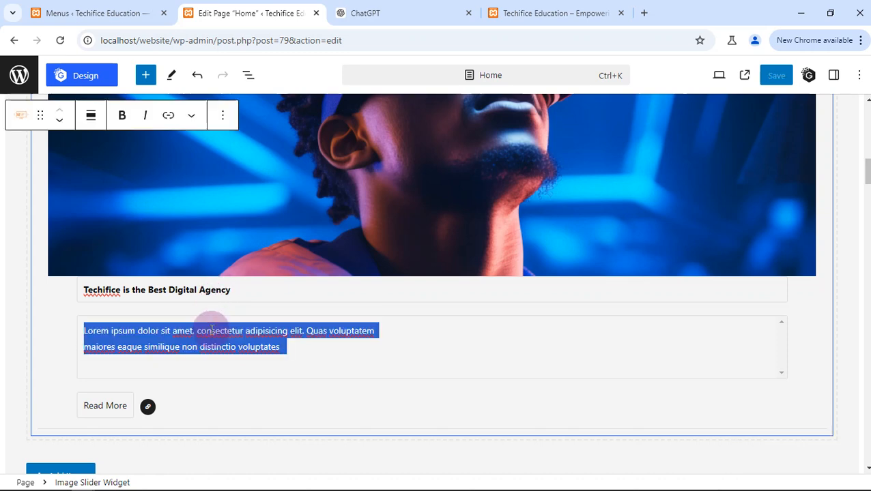
text(Developi)
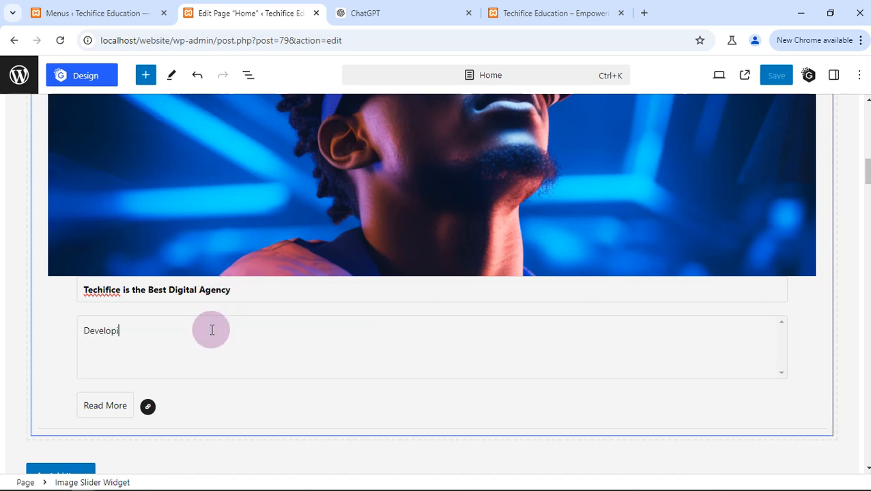
text(ng cutting edge and innovative solutions for)
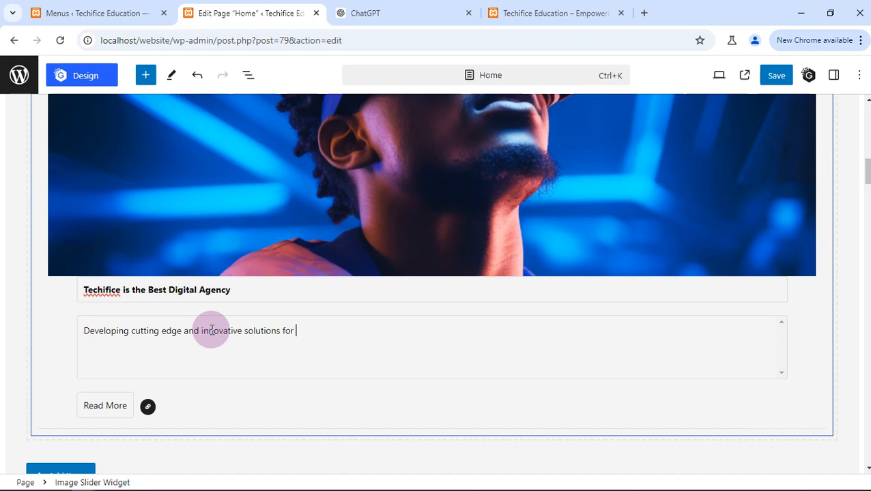
text(small and medium scale ent)
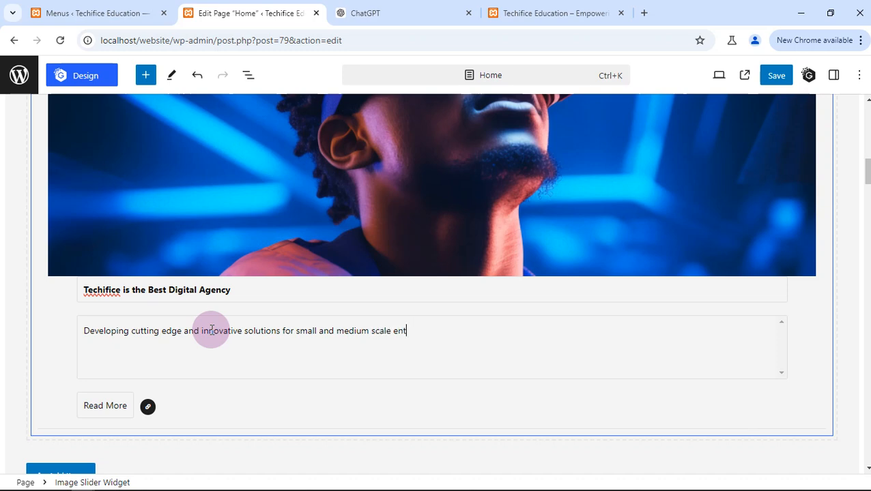
text(erprises)
Step: Rename the second slide's Read More button "Contact Us"
click(77, 412)
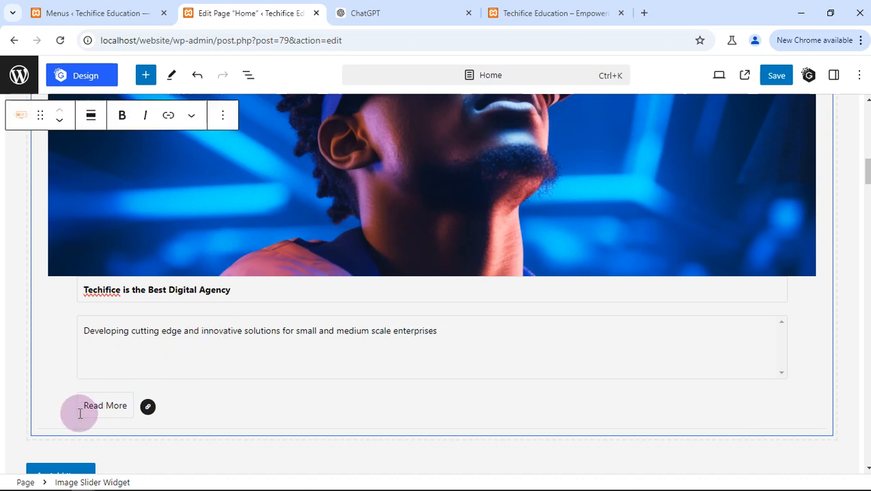
drag(107, 406, 141, 414)
click(148, 410)
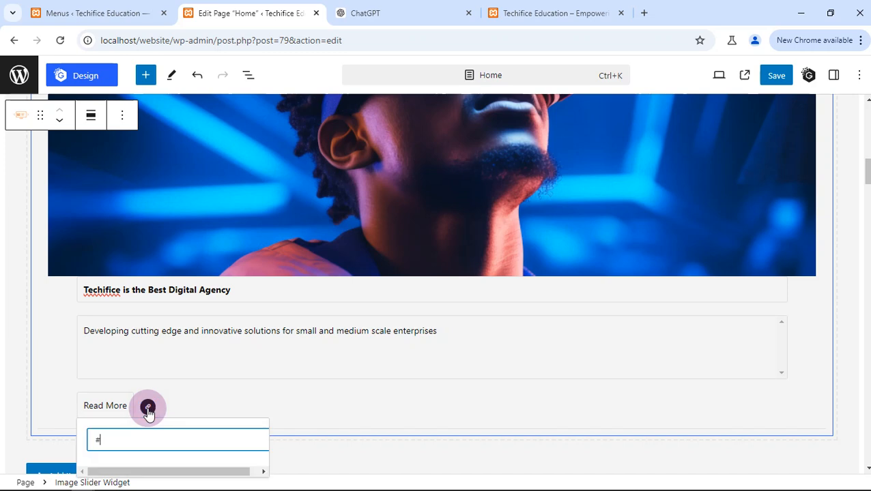
click(121, 406)
triple_click(121, 407)
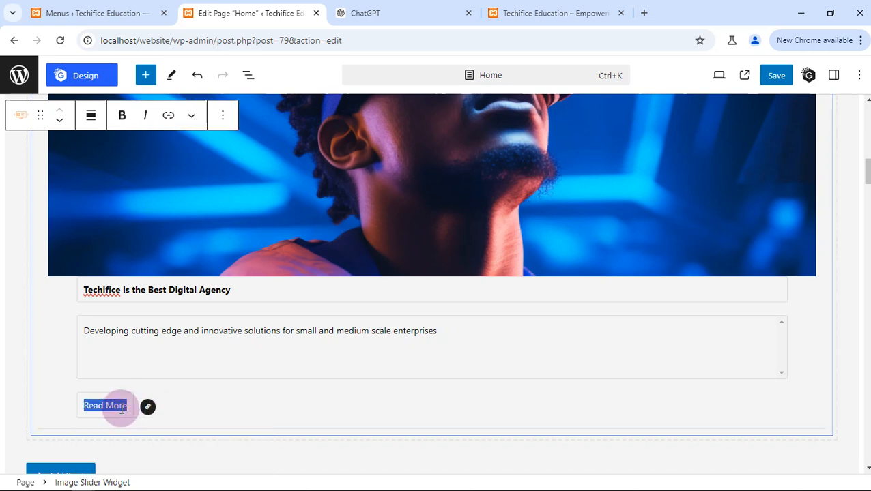
text(Contact Us)
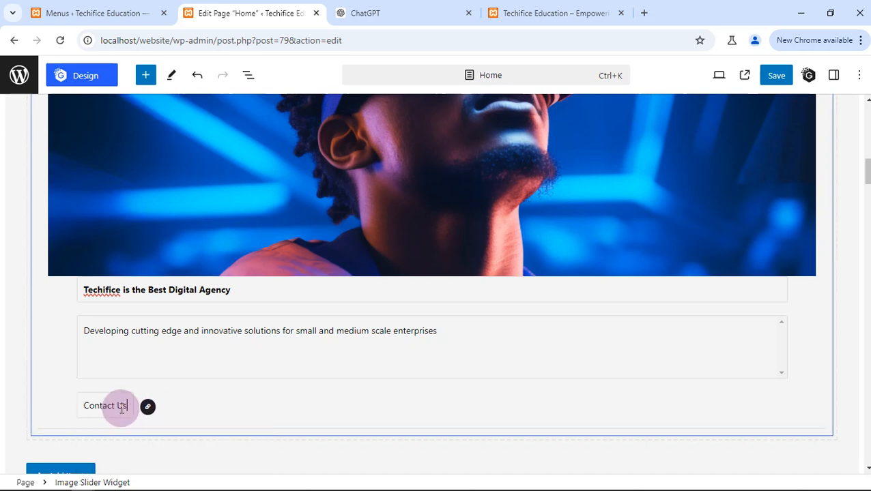
Step: Link the second slide's Contact Us button to the site's Contact page, found by searching for "contact"
click(148, 406)
click(146, 435)
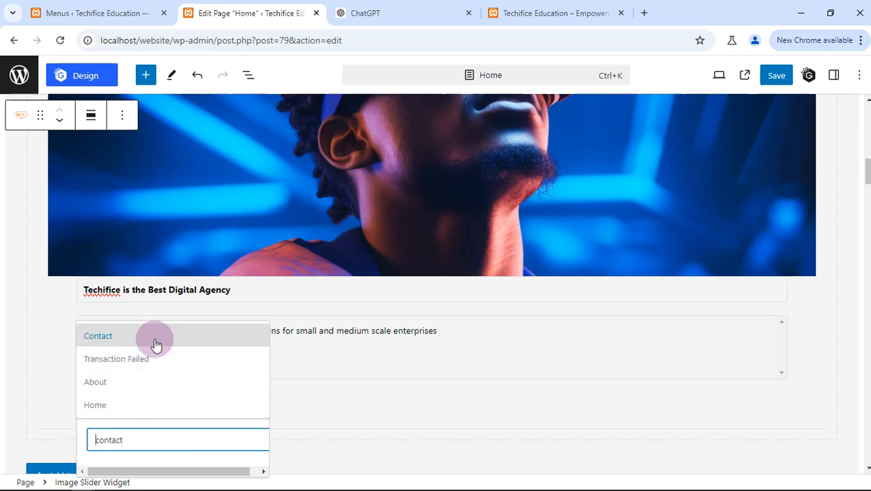
click(155, 342)
scroll(225, 374, down, 2)
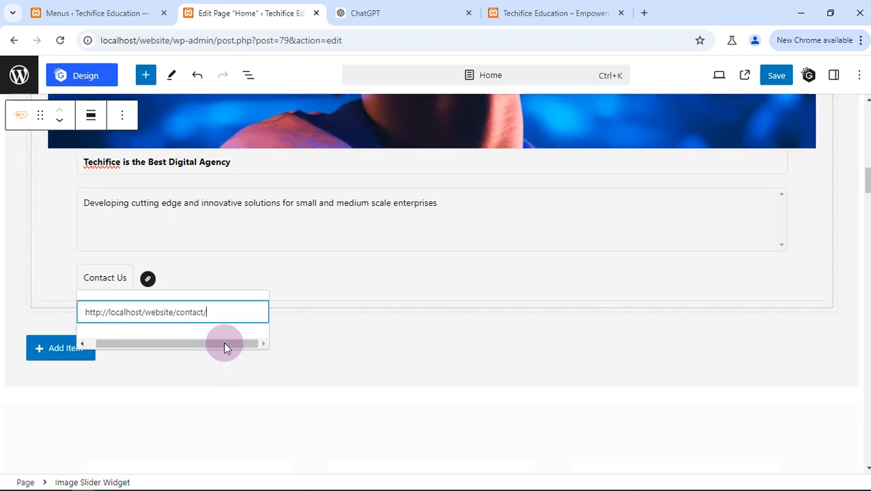
click(281, 371)
Step: Save the Home page and reload the live site's home page
scroll(546, 218, up, 5)
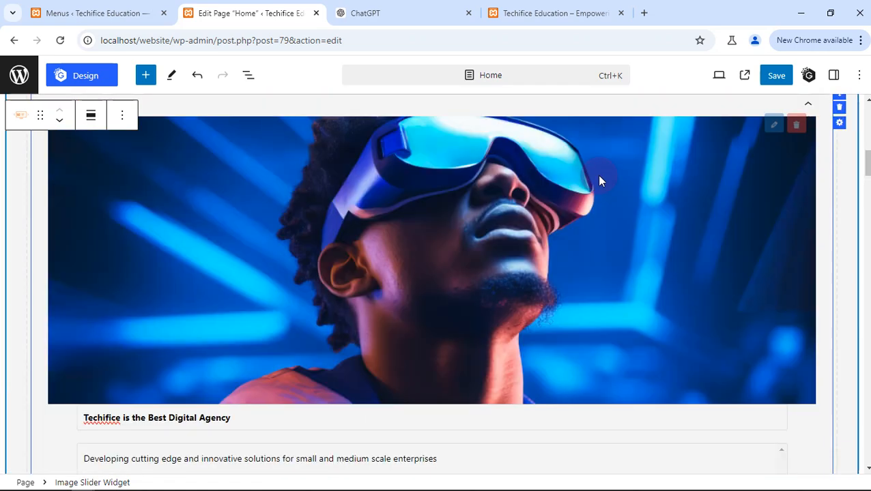
click(773, 76)
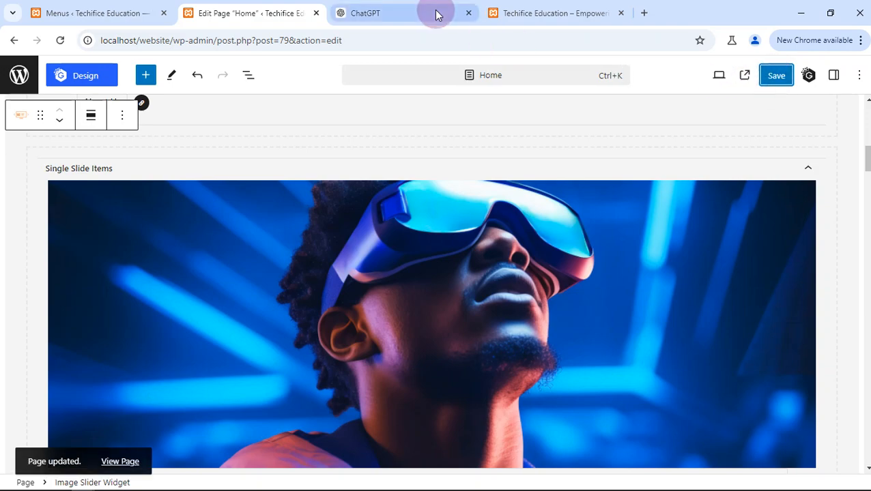
click(517, 13)
key(F5)
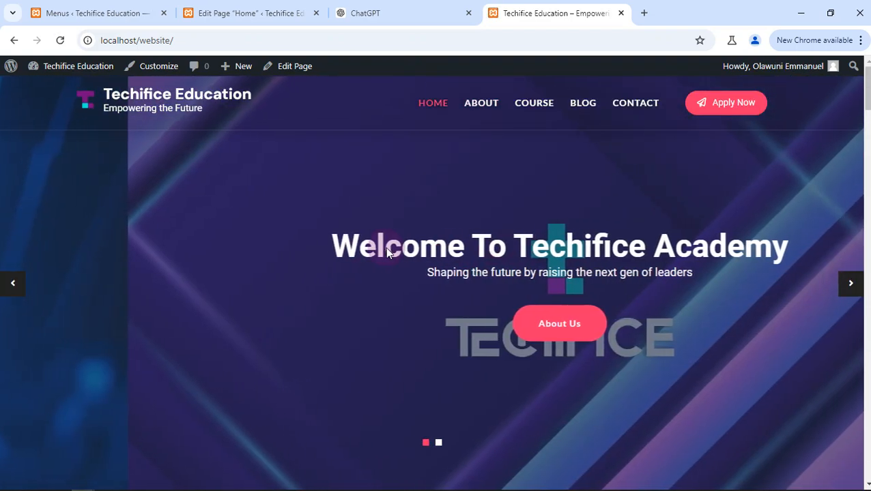
Step: Review the updated banner slider on the live home page and the feature boxes beneath it
scroll(591, 252, down, 1)
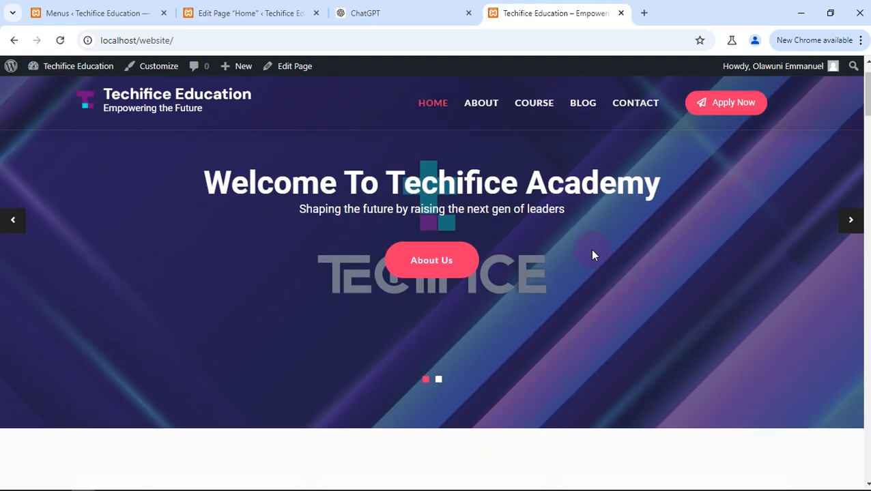
scroll(592, 254, up, 1)
scroll(592, 254, down, 1)
scroll(592, 254, up, 1)
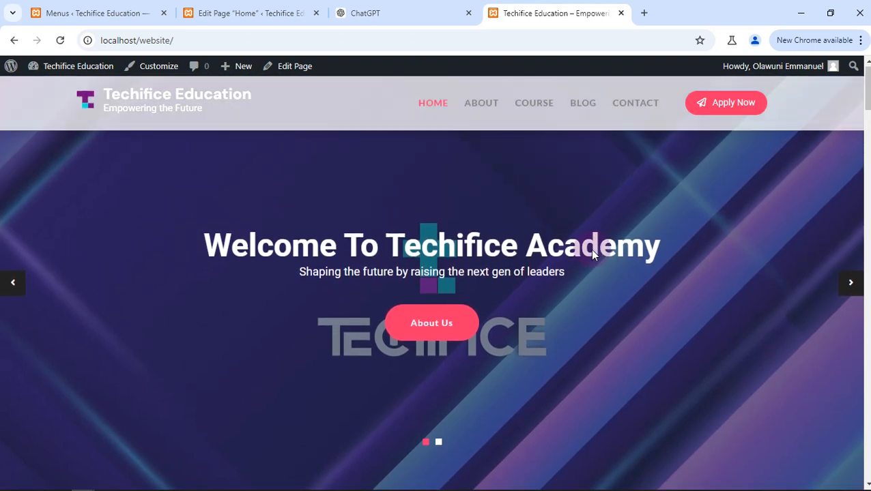
scroll(591, 253, down, 3)
scroll(592, 253, up, 3)
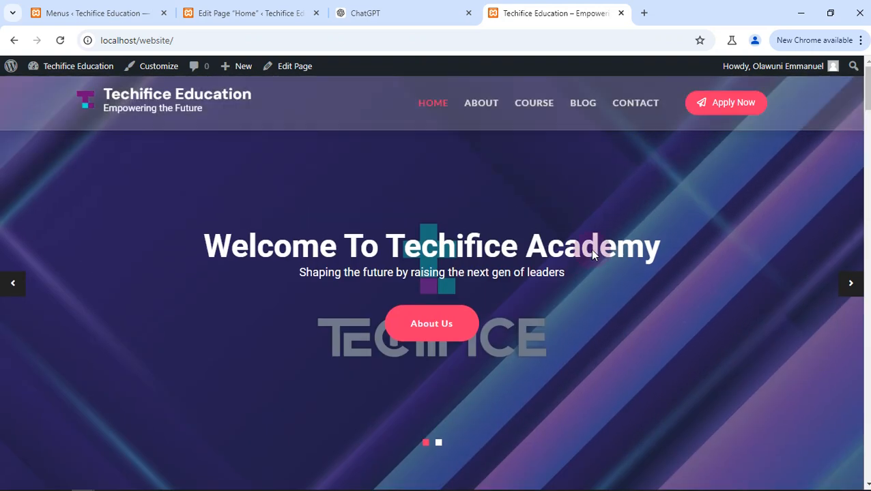
scroll(592, 255, down, 8)
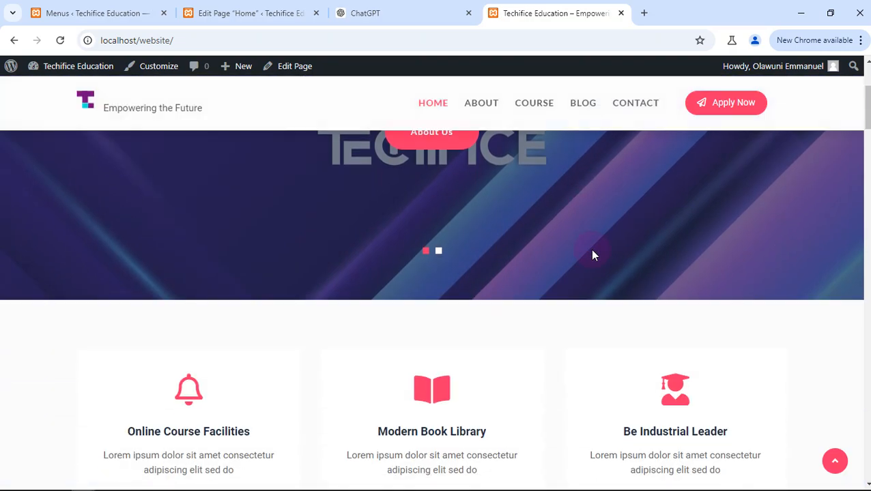
Step: Examine the live home page's Welcome to The University section and both banner slides
scroll(591, 254, down, 3)
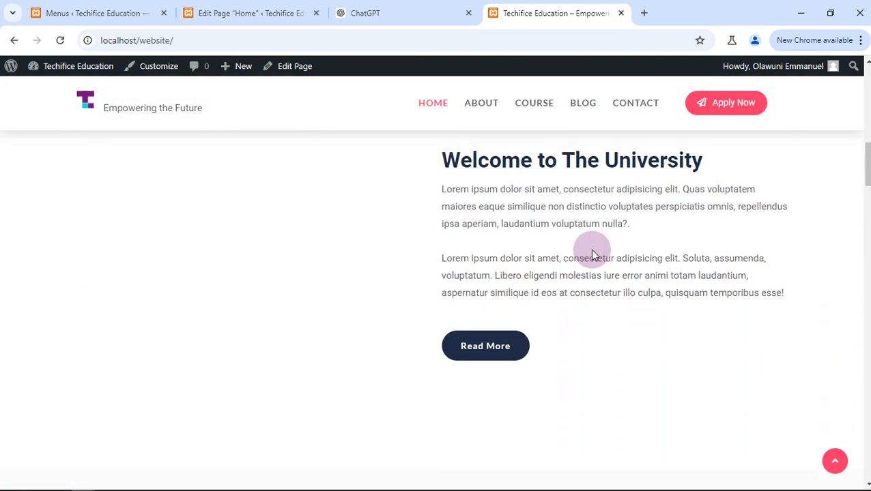
scroll(592, 254, up, 7)
scroll(592, 254, up, 3)
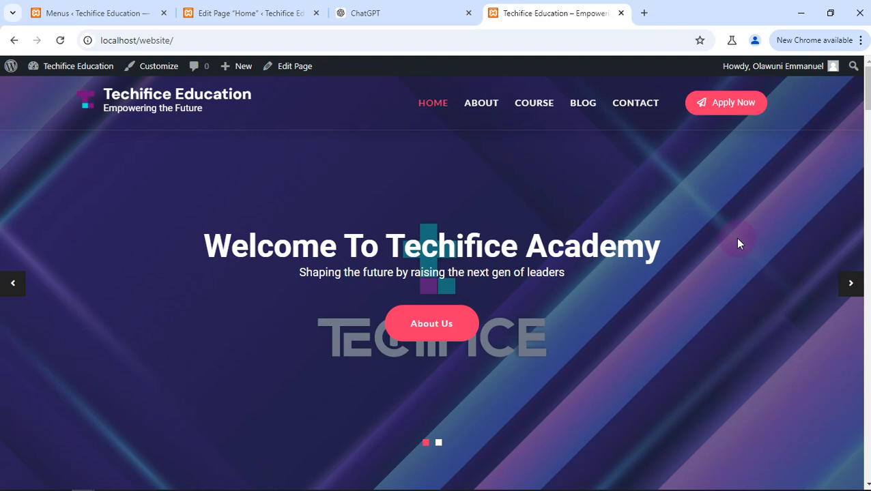
click(852, 283)
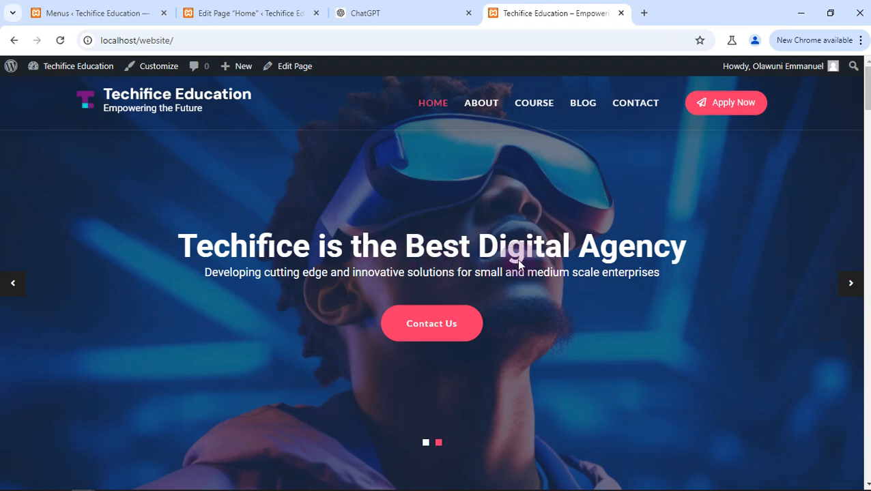
scroll(535, 264, down, 2)
scroll(535, 264, up, 2)
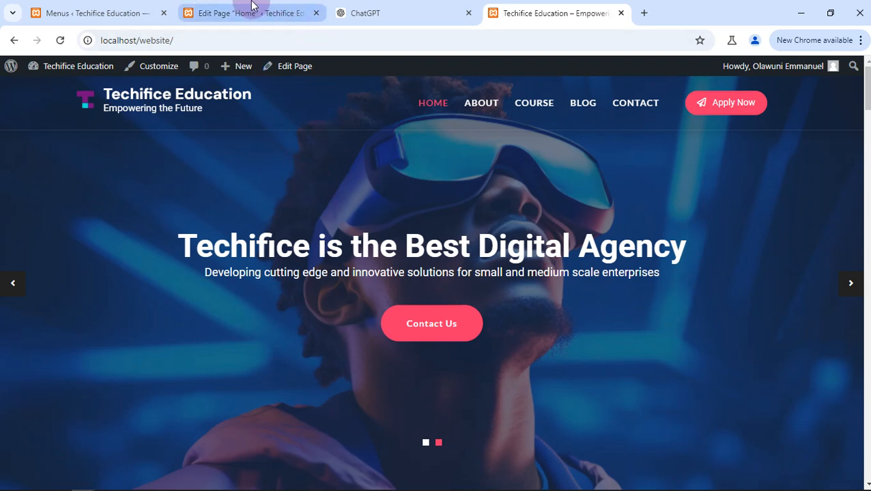
mouse_move(251, 5)
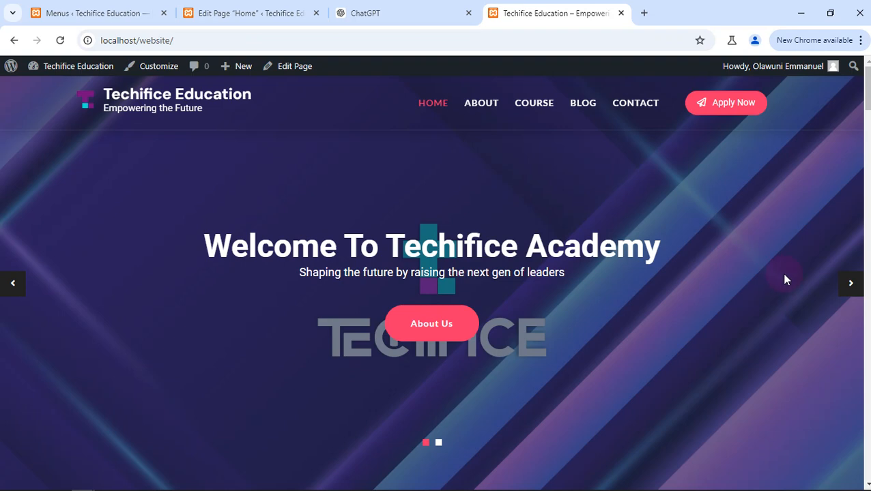
click(849, 296)
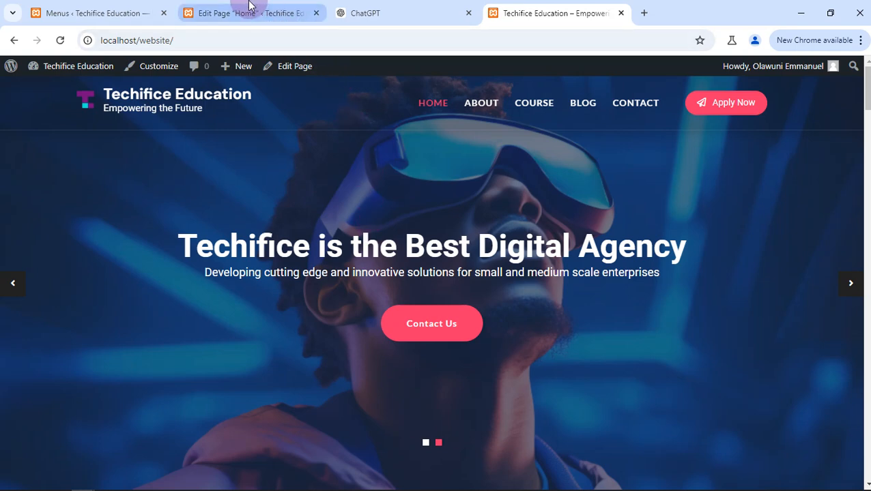
mouse_move(350, 5)
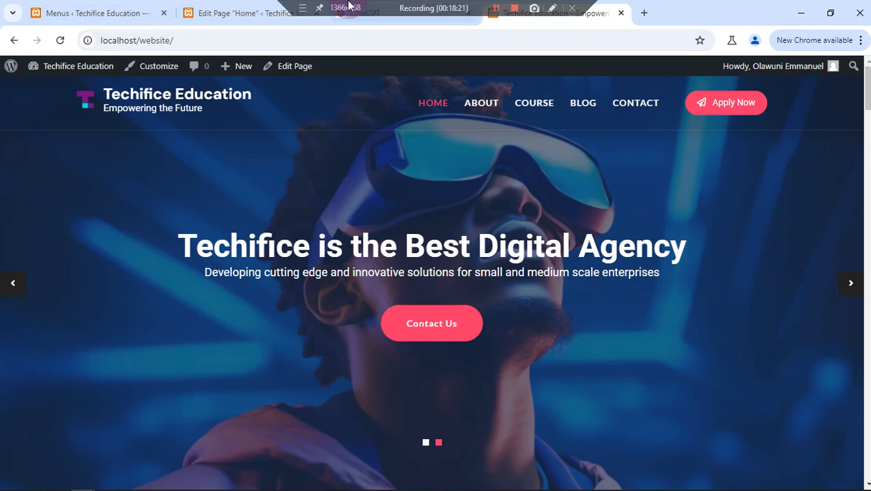
Step: In the Home page editor, replace the Online Course Facilities description with "We have the best course facilities in the world"
click(227, 14)
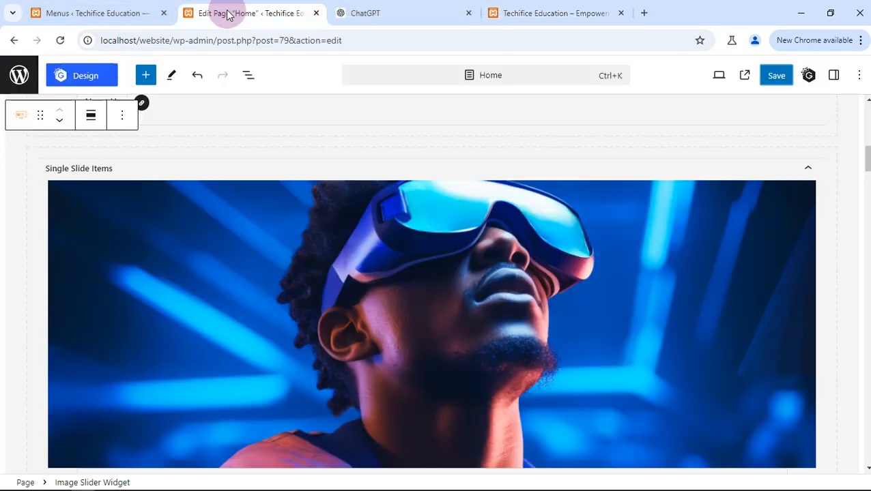
scroll(403, 215, down, 10)
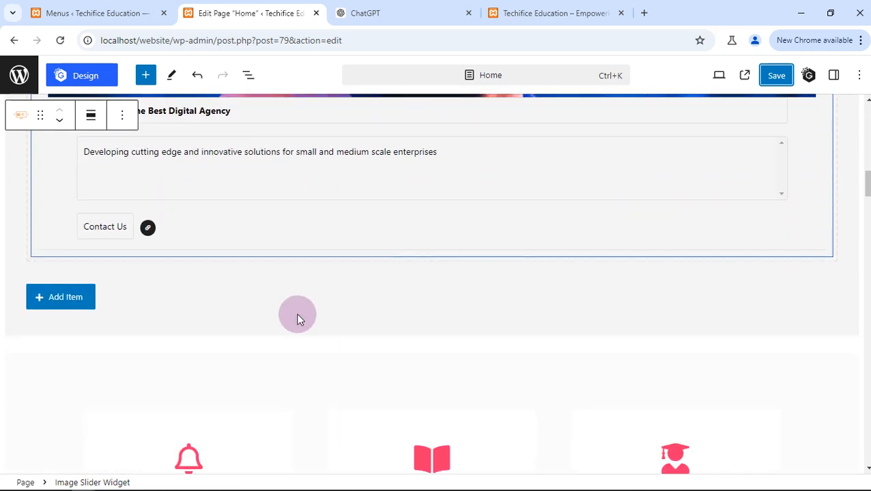
scroll(287, 314, down, 3)
click(255, 299)
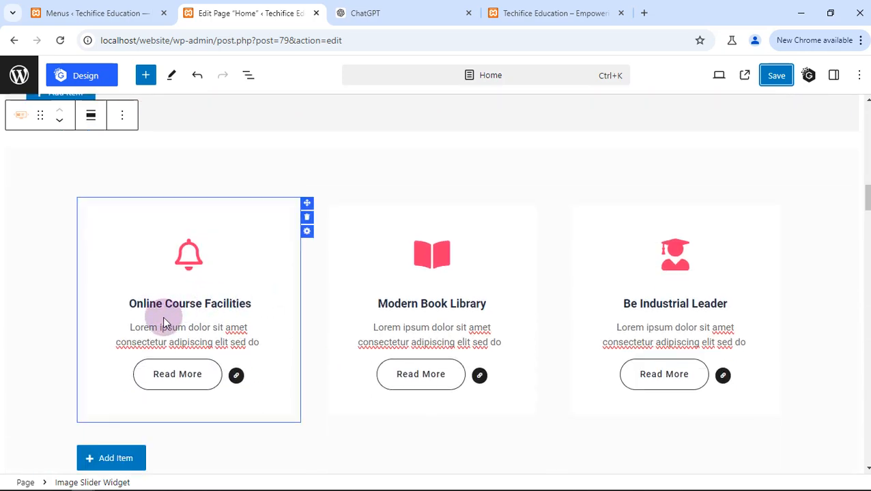
triple_click(140, 328)
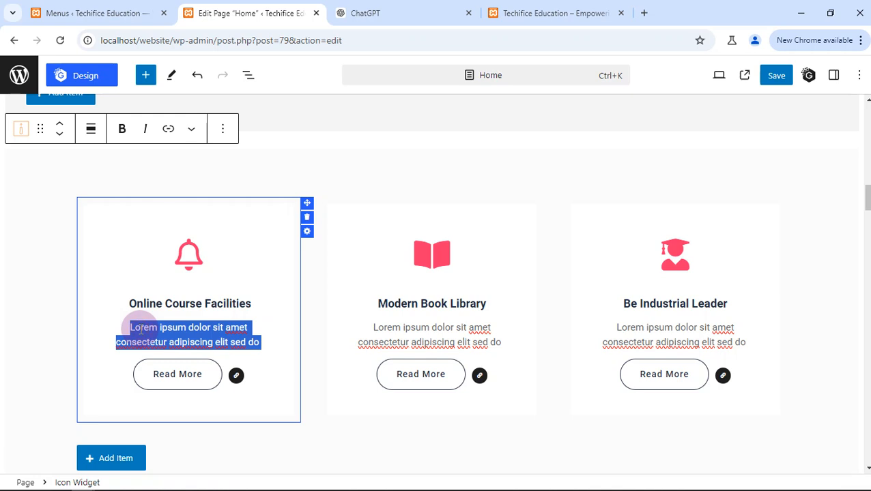
text(We have the)
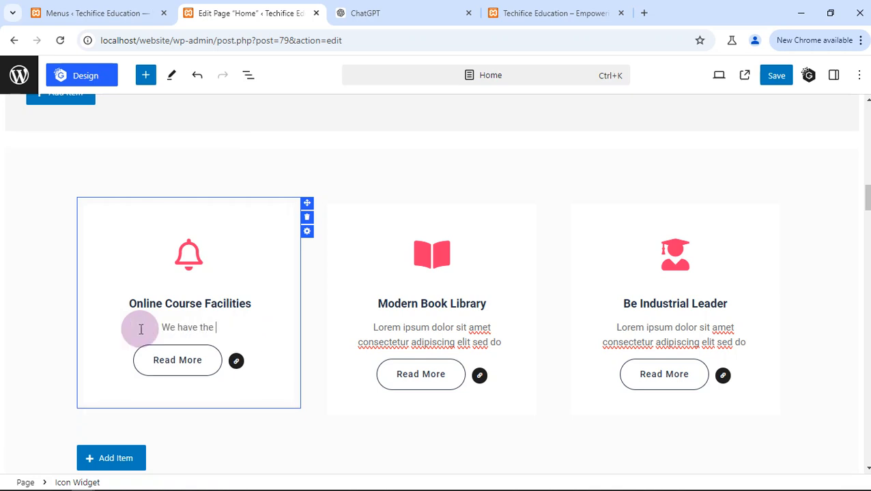
text( best cou)
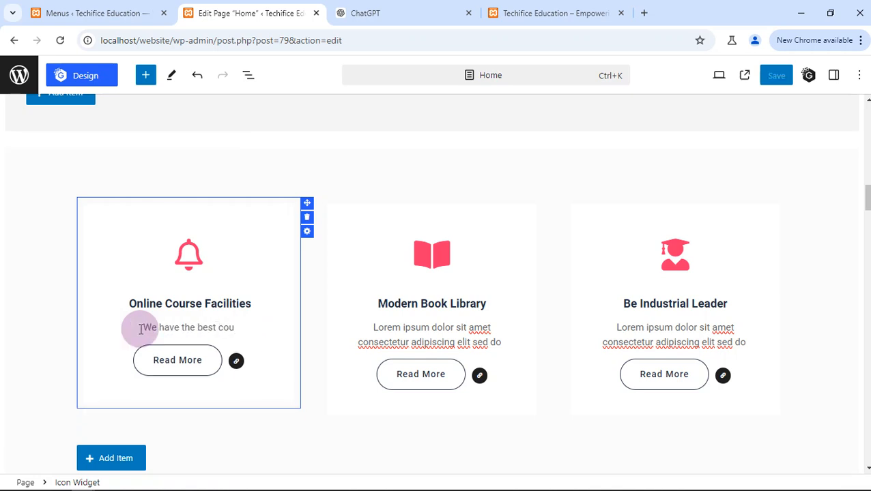
text(rse facilitie)
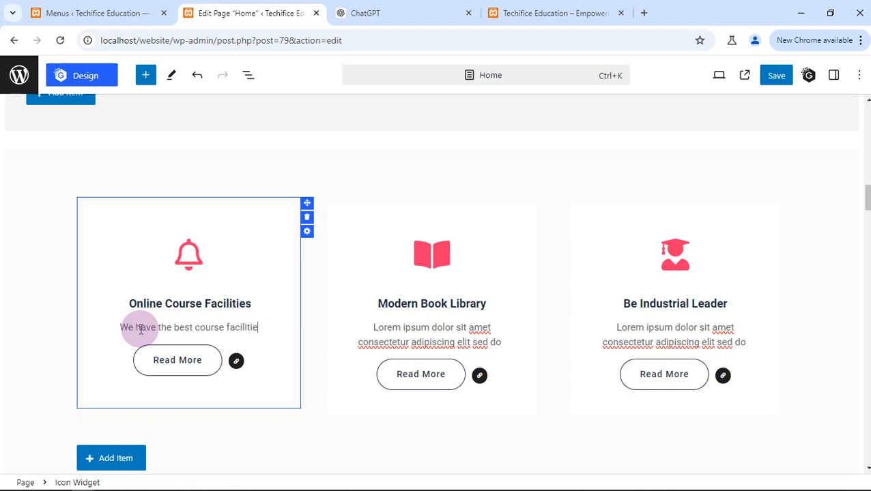
text(s in the world)
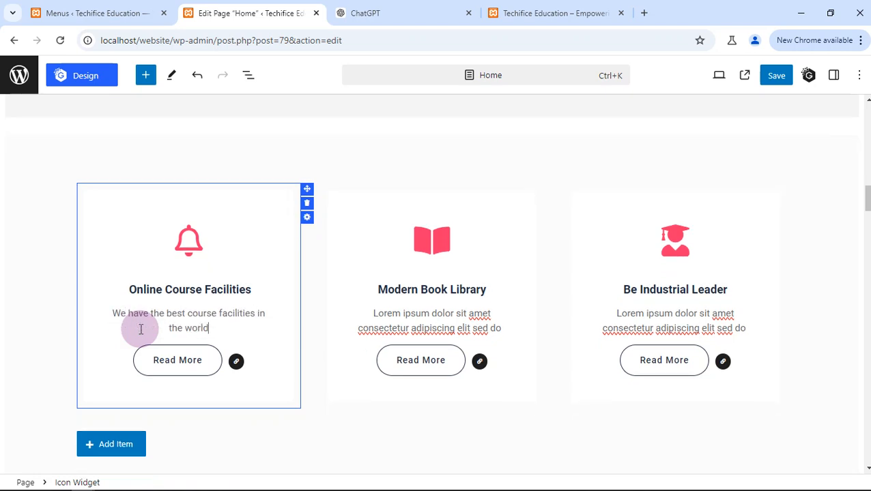
key(Tab)
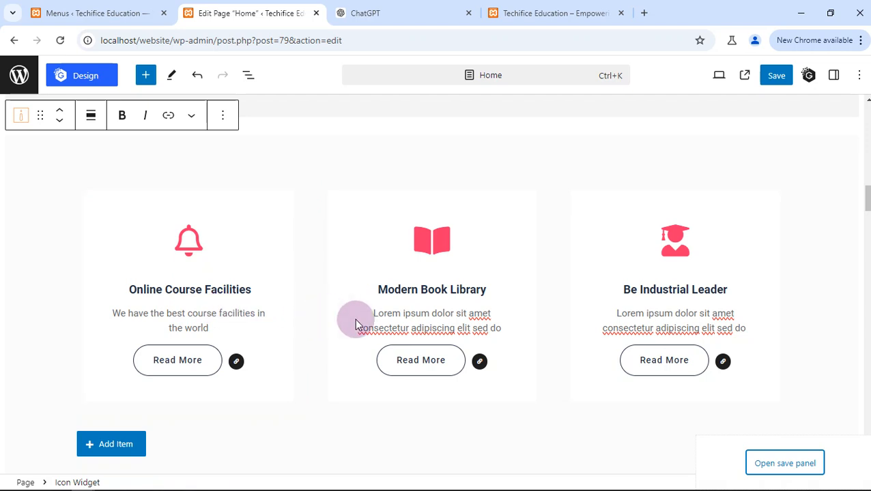
Step: Replace the Modern Book Library description with "We provide access to a digital library of our courses to our learners"
click(464, 317)
triple_click(464, 318)
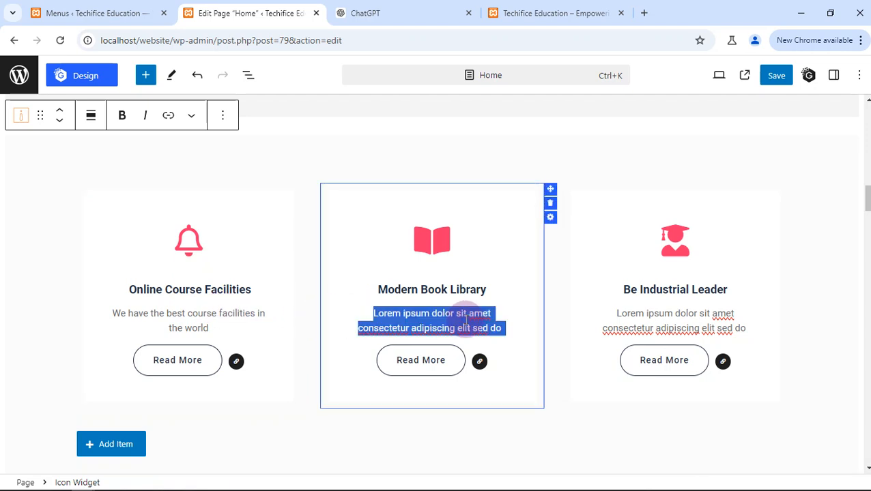
text(We provid)
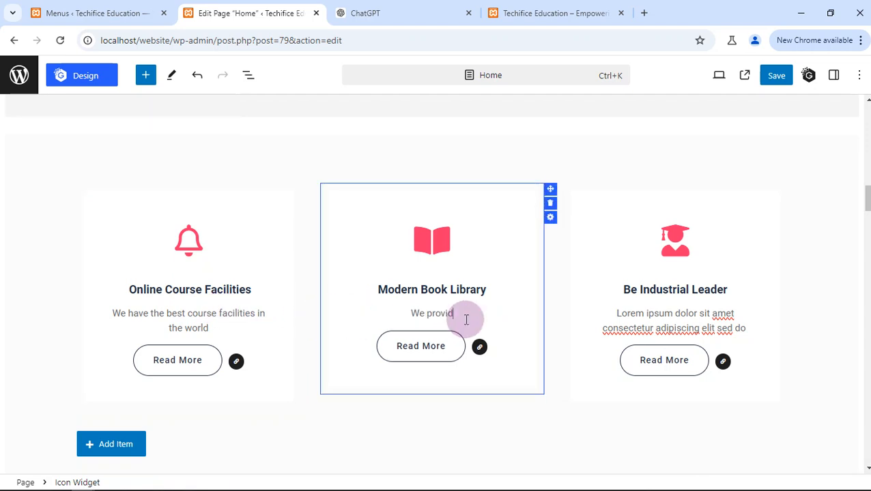
text(e access to a digital l)
text(ibrar)
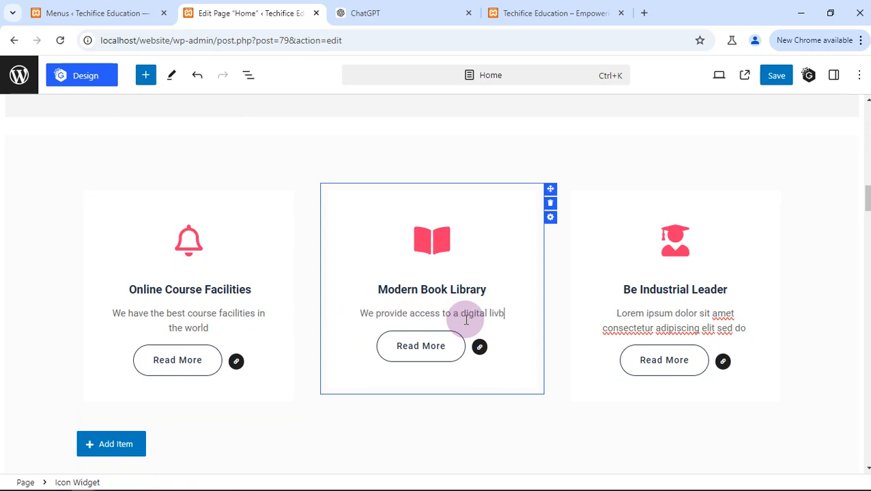
text(y of)
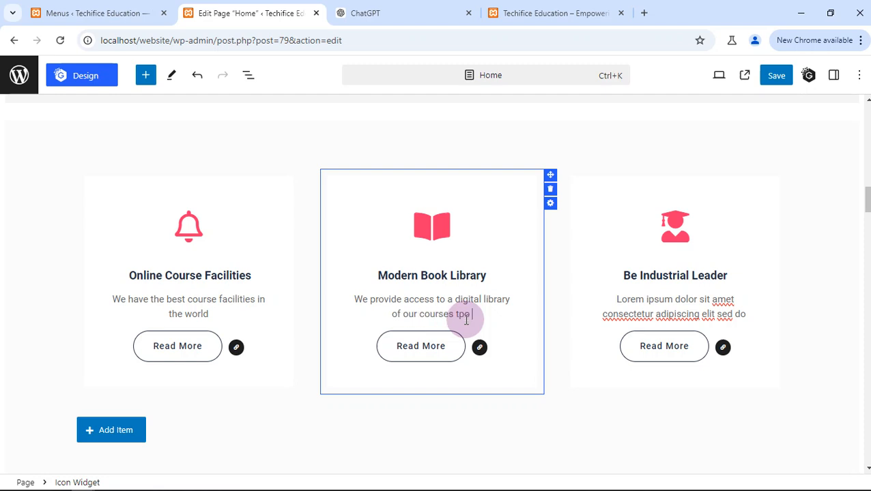
text(our courses to our )
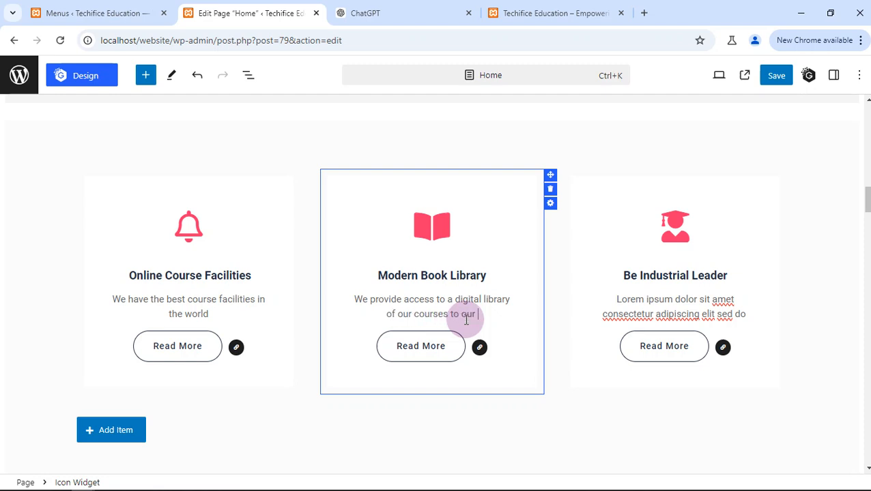
text(learners)
Step: Replace the Be Industrial Leader description with "We train and develop the next gen of leaders"
click(589, 305)
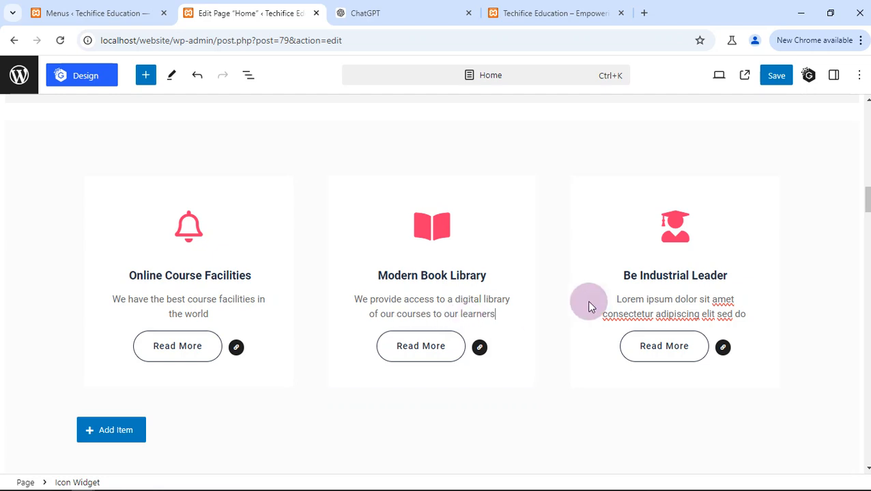
triple_click(667, 309)
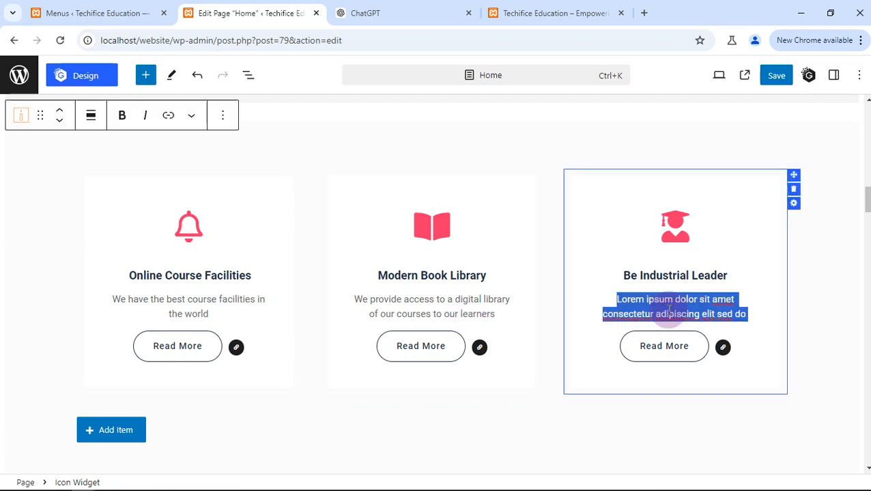
text(We train a)
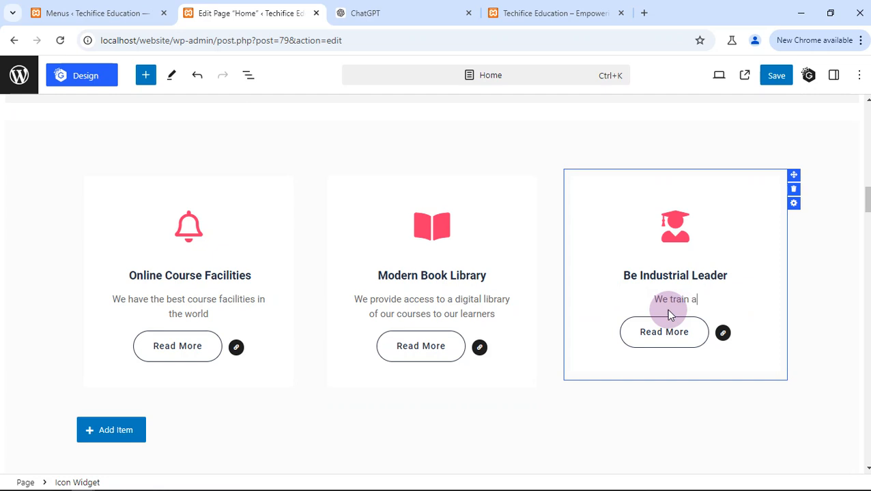
text(nd dvel)
text(elop the ne)
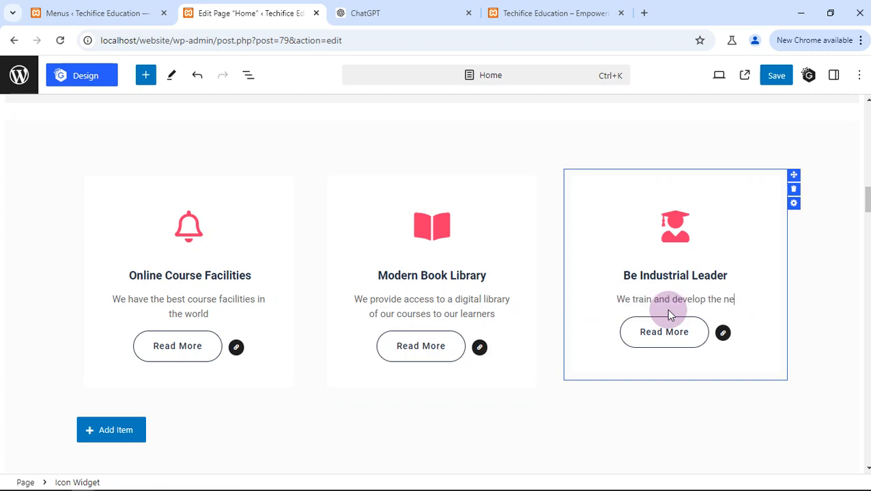
text(xt gen of leaders)
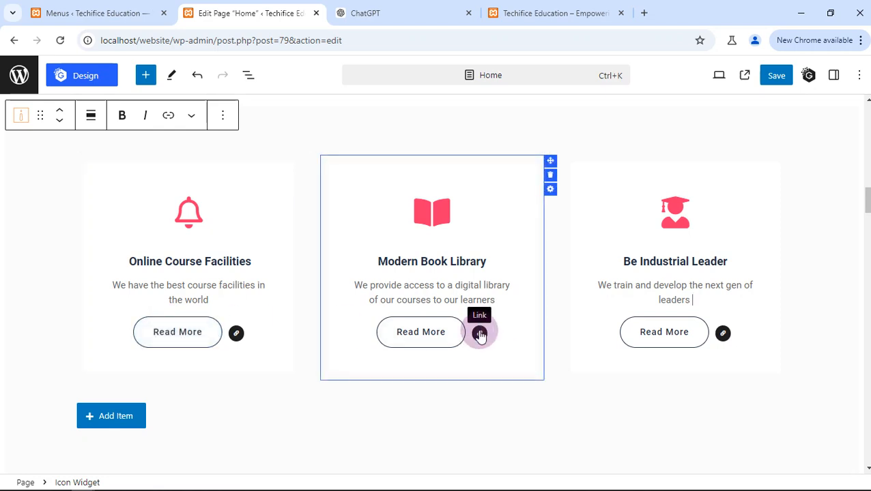
Step: Change the Modern Book Library box's book icon to the Font Awesome desktop monitor icon
scroll(479, 334, down, 2)
scroll(230, 294, down, 1)
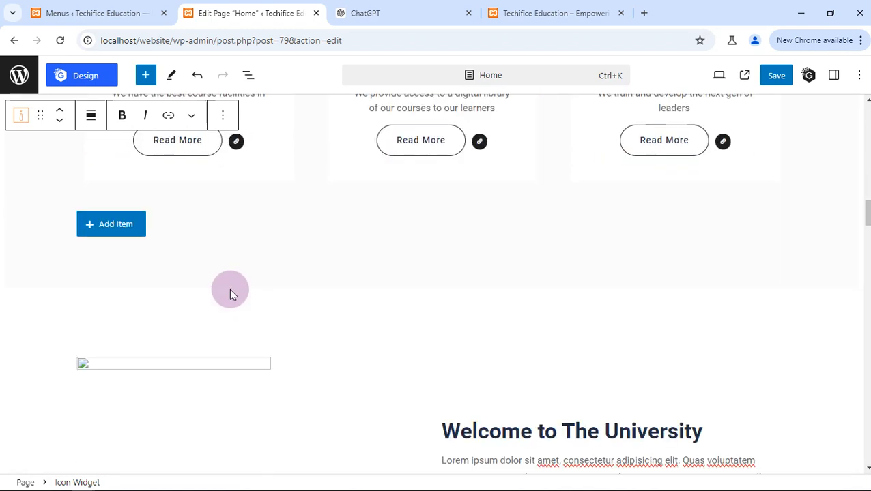
scroll(136, 218, up, 2)
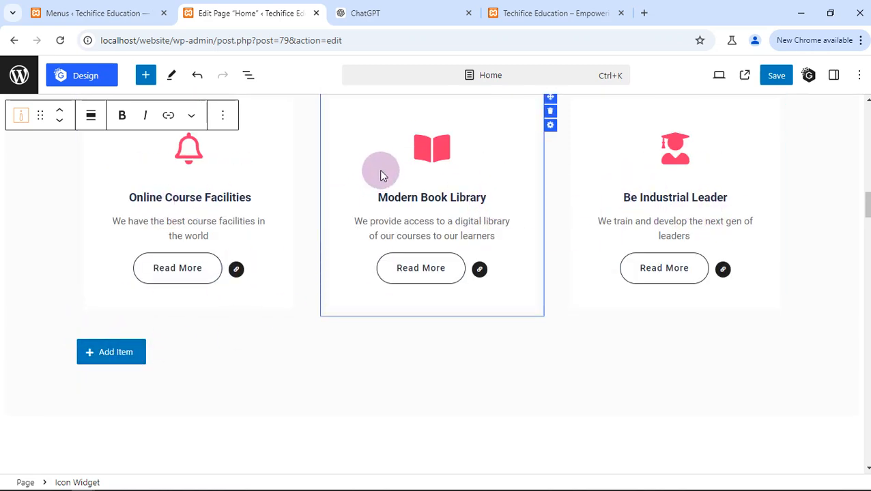
scroll(204, 184, up, 1)
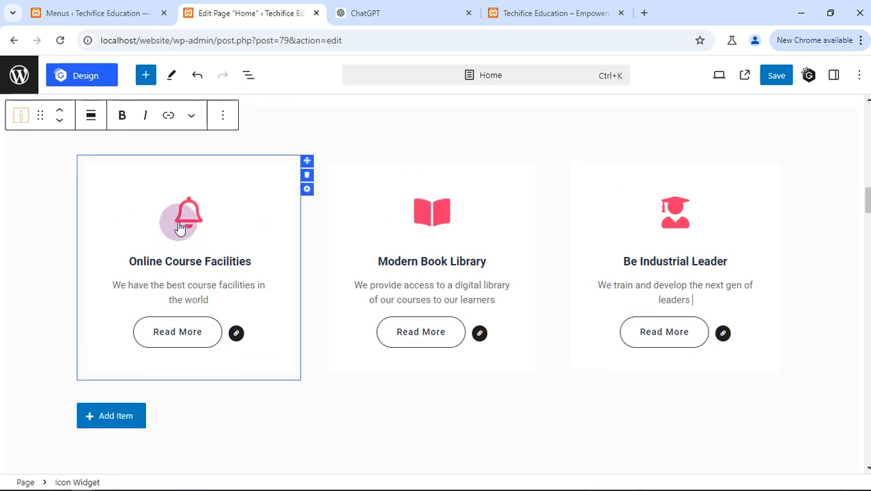
click(189, 218)
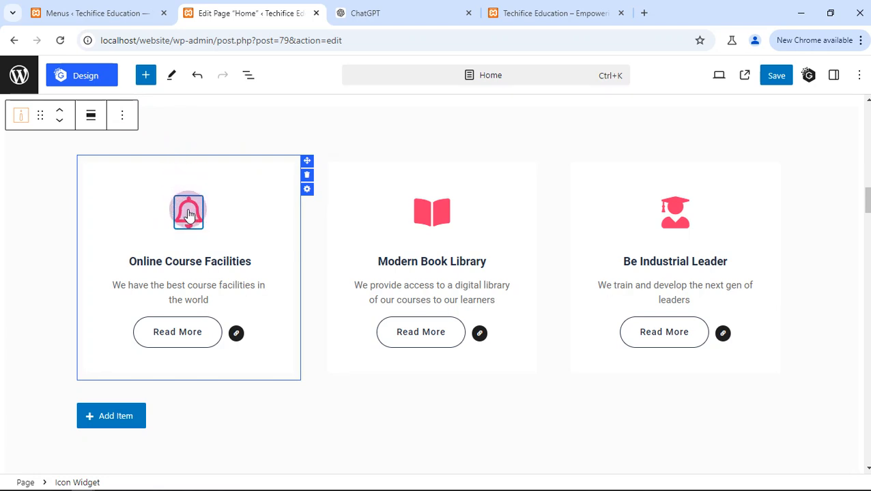
click(463, 203)
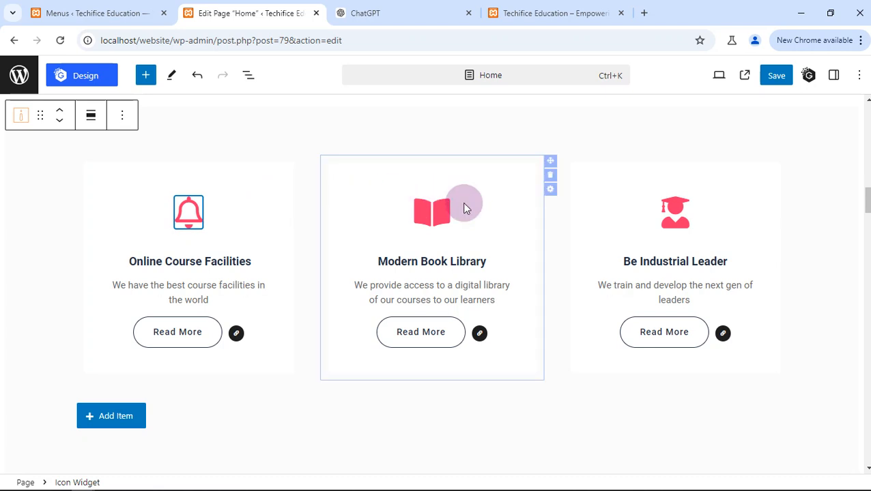
click(430, 212)
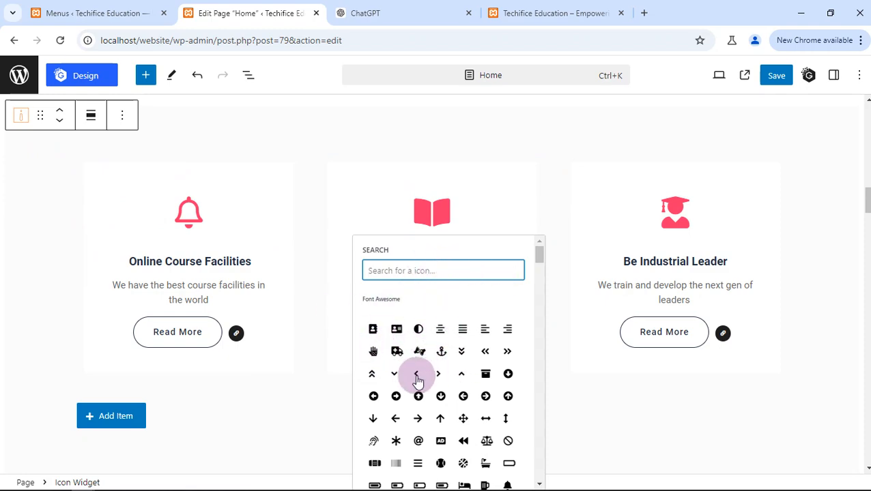
scroll(418, 381, down, 10)
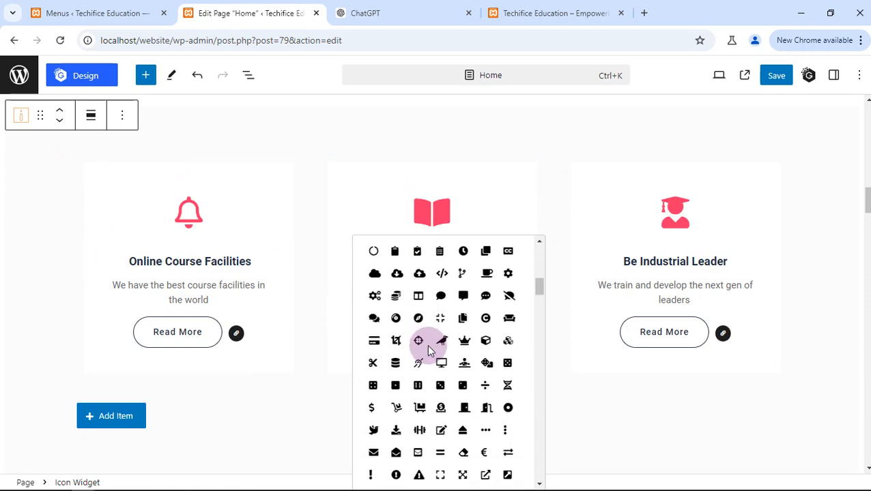
click(441, 353)
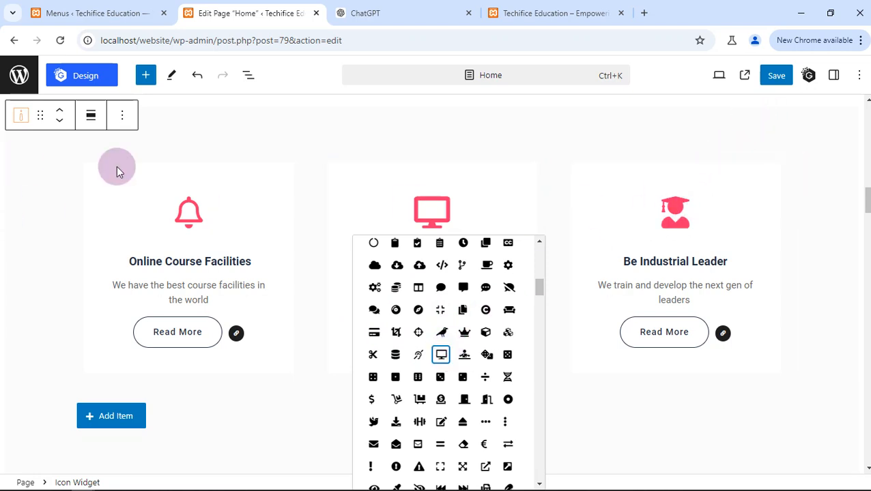
Step: Save the Home page, then reload the live home page to check the three feature boxes
click(775, 78)
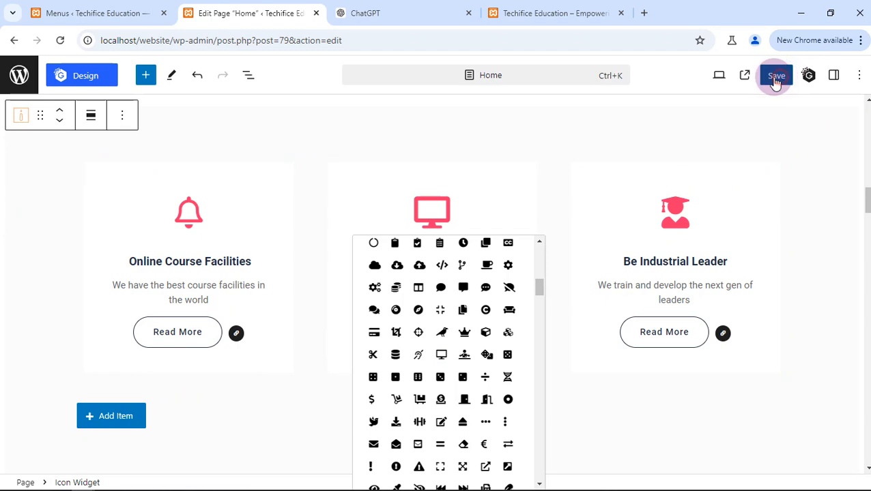
click(514, 11)
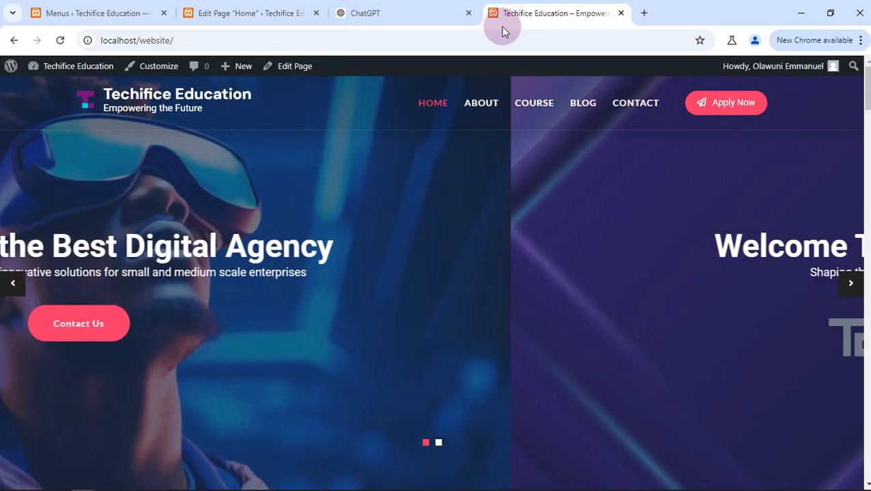
key(F5)
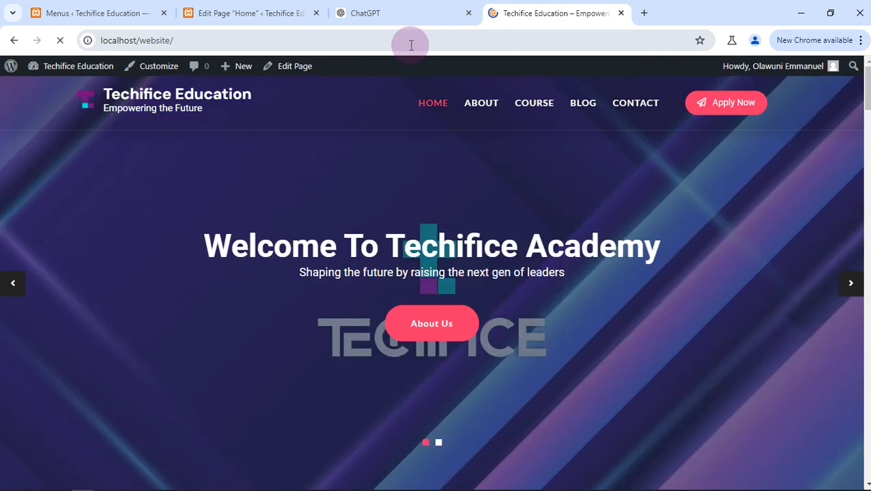
scroll(418, 182, down, 4)
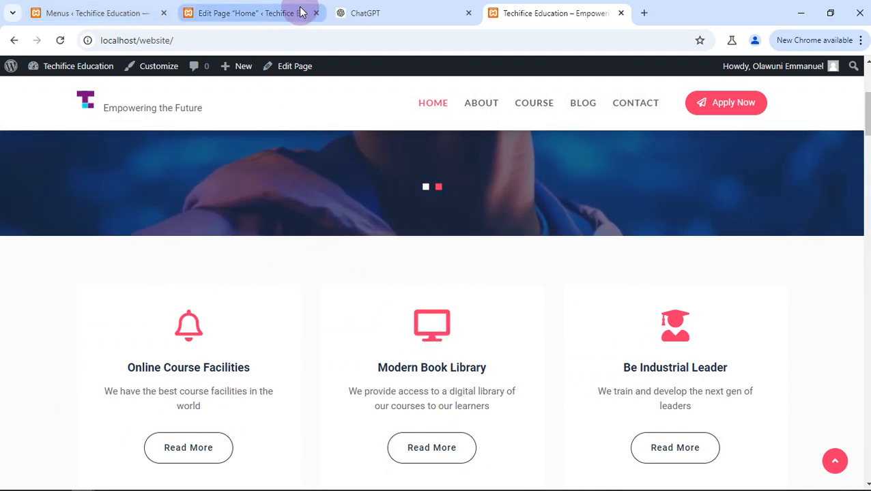
Step: Return to the Home page editor and locate the Welcome to The University section
click(254, 11)
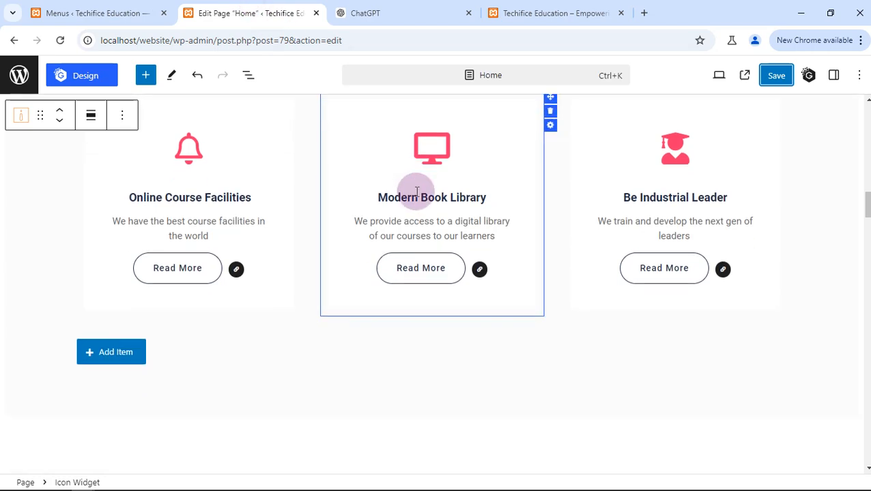
scroll(414, 191, down, 5)
scroll(418, 197, down, 1)
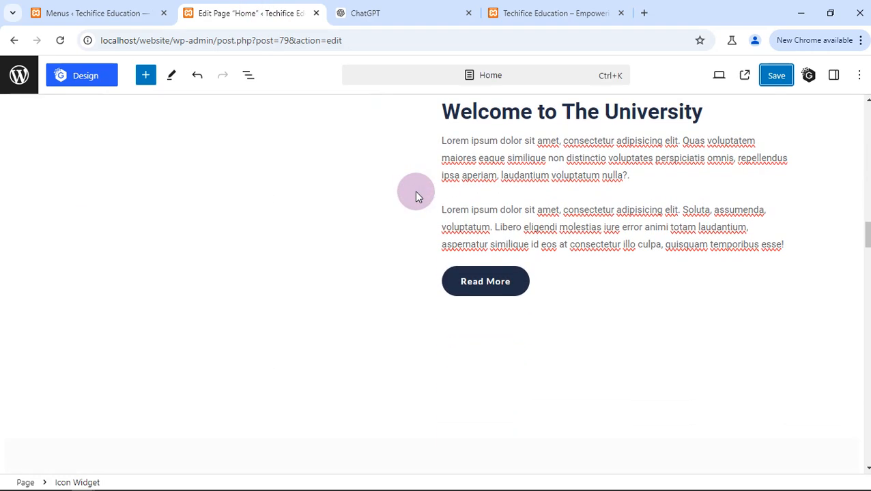